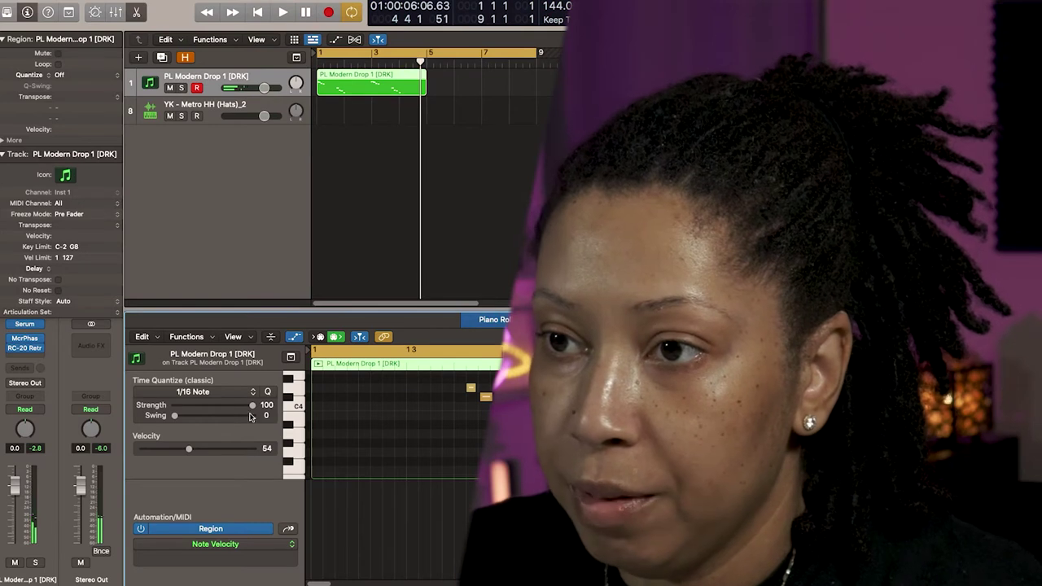
Step: Select all notes in the PL Modern Drop 1 region and quantize them to 1/16 Note
{"action": "key", "text": "super+a"}
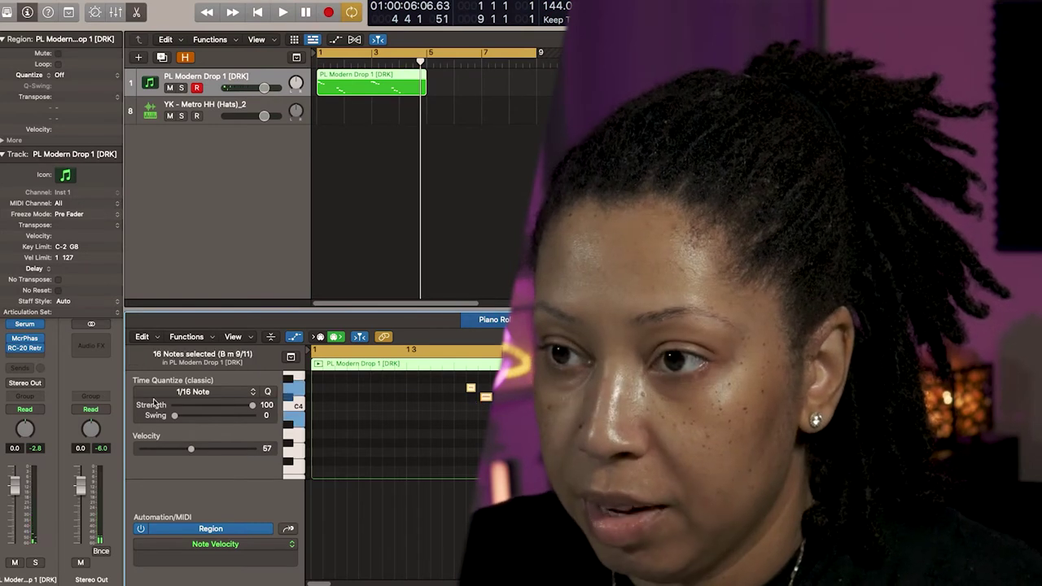
{"action": "left_click", "coordinate": [196, 391]}
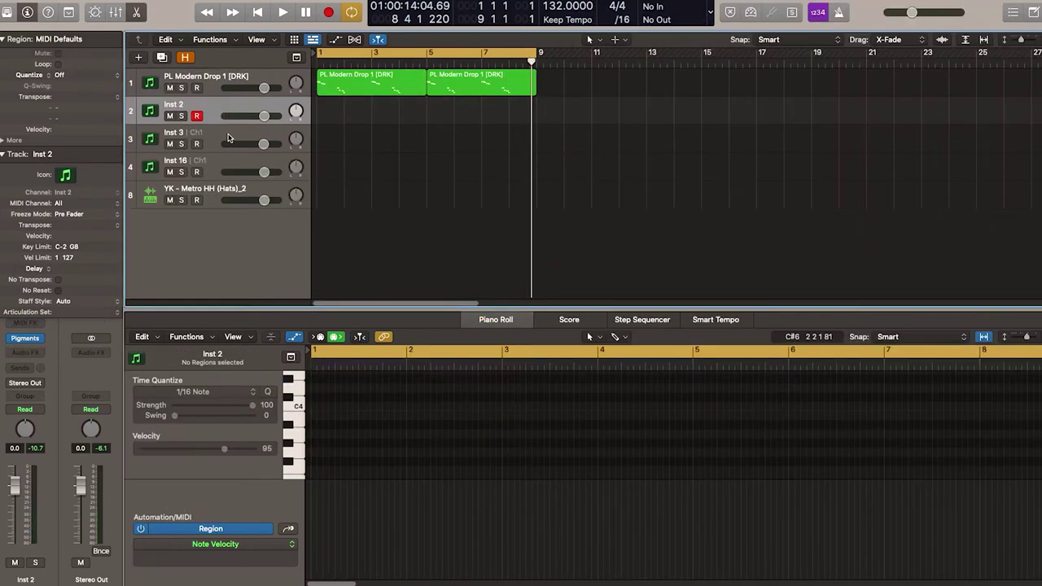
Step: Audition the Inst 3, Inst 16 and YK - Metro HH tracks, leaving Inst 16 selected for recording
{"action": "left_click", "coordinate": [228, 138]}
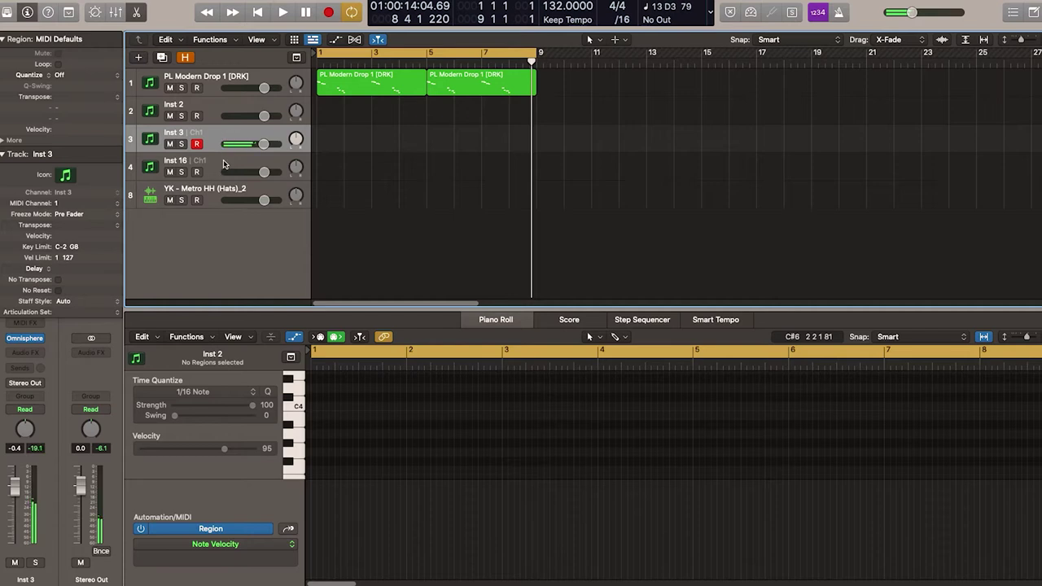
{"action": "left_click", "coordinate": [224, 164]}
{"action": "left_click", "coordinate": [224, 193]}
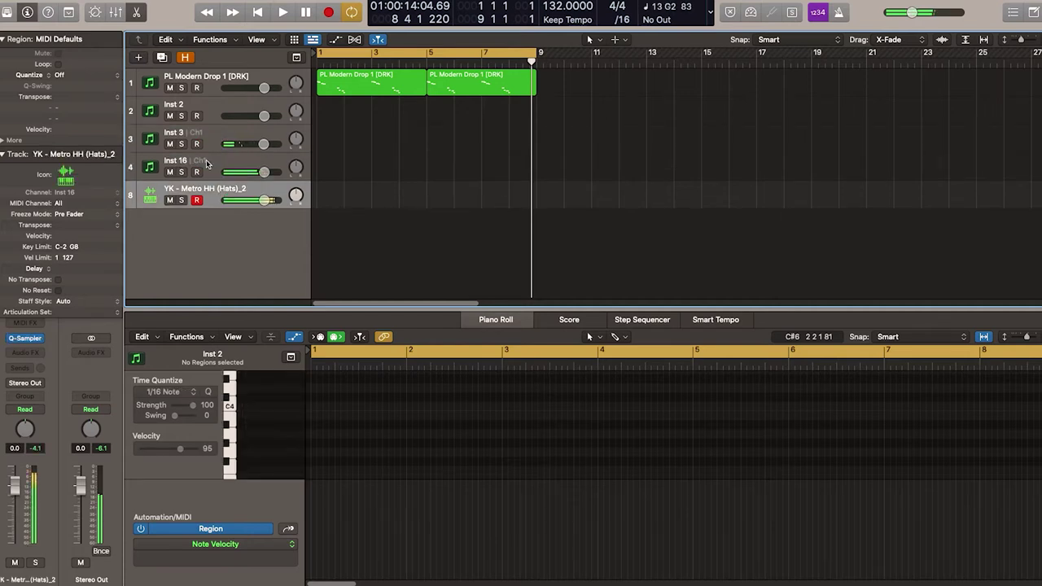
{"action": "left_click", "coordinate": [213, 163]}
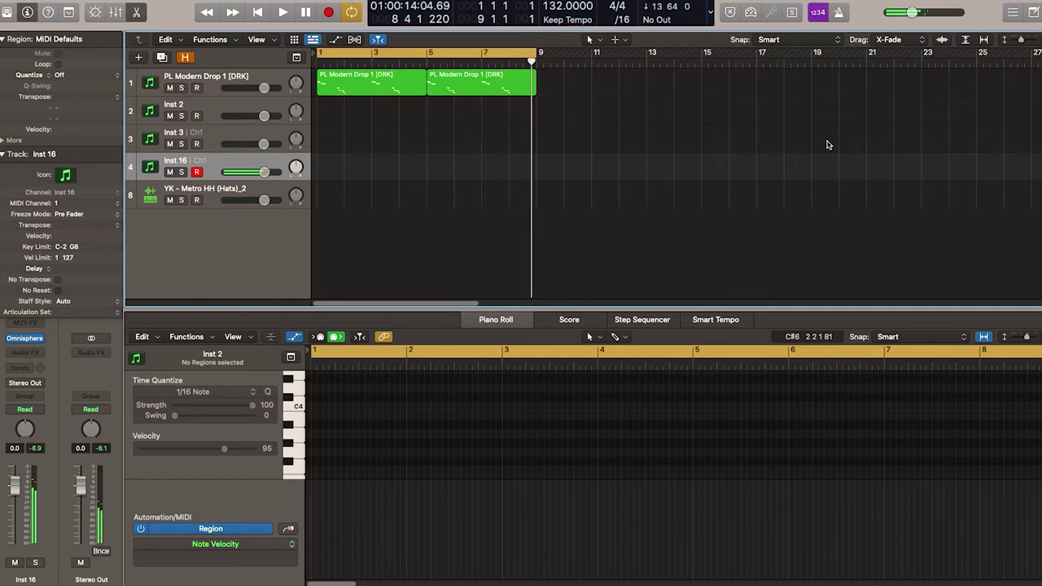
{"action": "key", "text": "r"}
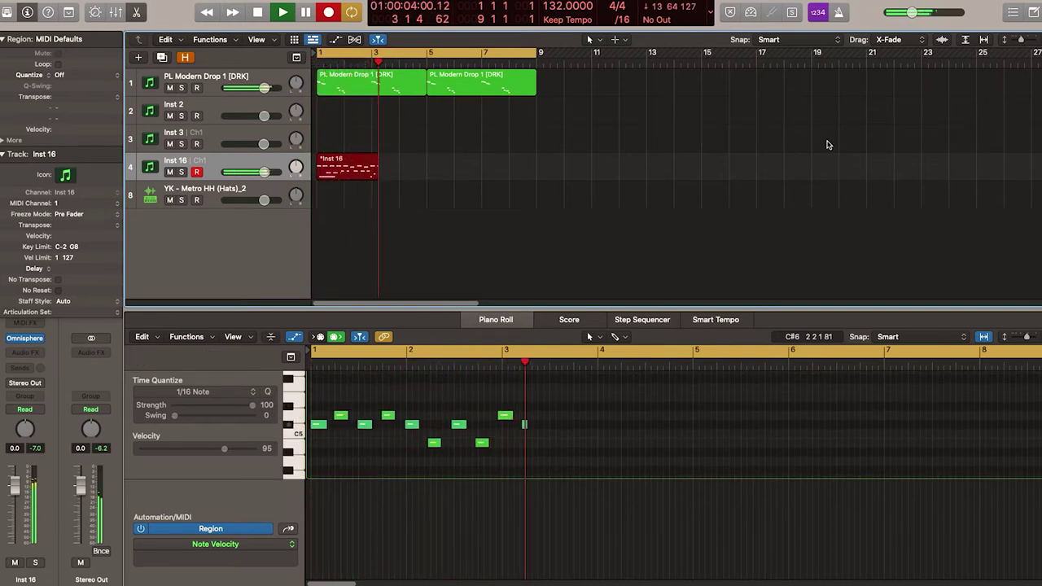
{"action": "key", "text": "space"}
{"action": "key", "text": "Delete"}
Step: Record a four-bar melody on the Inst 16 track from bar 1 and play it back
{"action": "key", "text": "r"}
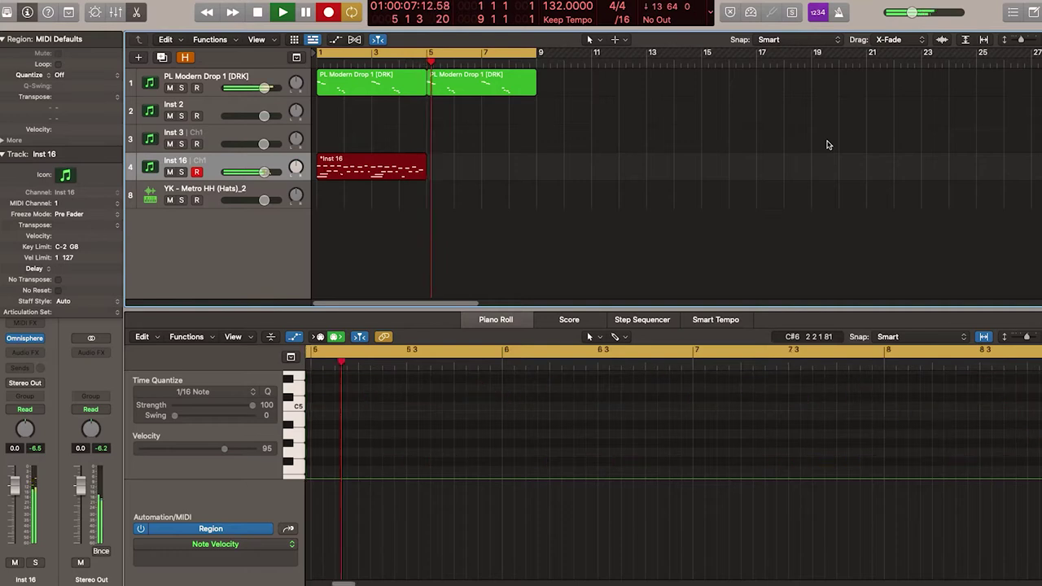
{"action": "key", "text": "space"}
{"action": "key", "text": "space"}
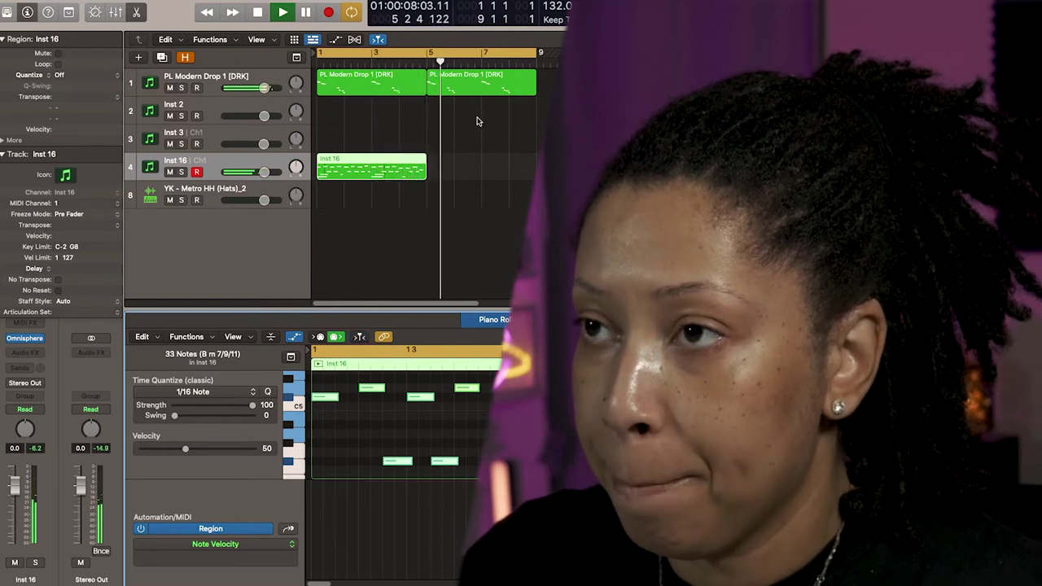
Step: Delete both PL Modern Drop 1 regions from the first track
{"action": "left_click", "coordinate": [362, 182]}
{"action": "left_click_drag", "start_coordinate": [490, 123], "coordinate": [372, 87]}
{"action": "key", "text": "Delete"}
Step: Listen to the Inst 16 region on its own and repeat it once so it fills bars 1 to 8
{"action": "left_click", "coordinate": [352, 170]}
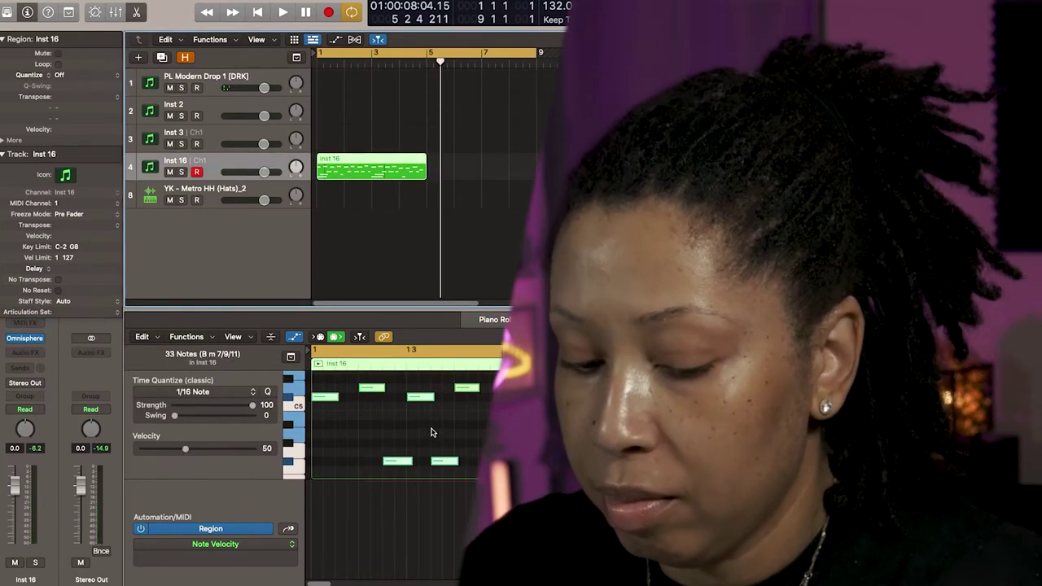
{"action": "key", "text": "space"}
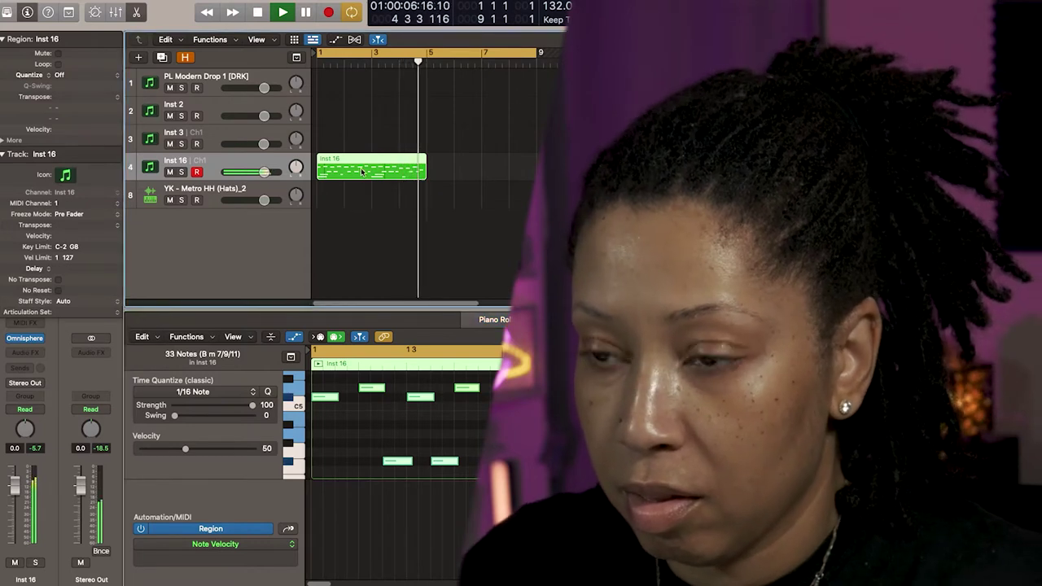
{"action": "key", "text": "space"}
{"action": "key", "text": "super+r"}
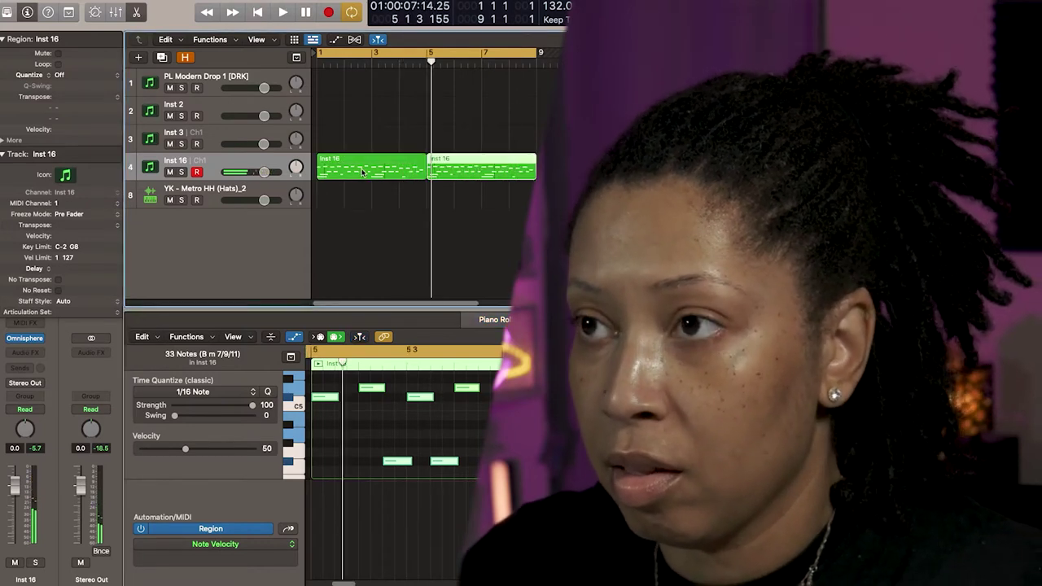
Step: Record a new four-bar part on the PL Modern Drop 1 track and play it with the Inst 16 melody
{"action": "left_click", "coordinate": [201, 76]}
{"action": "key", "text": "r"}
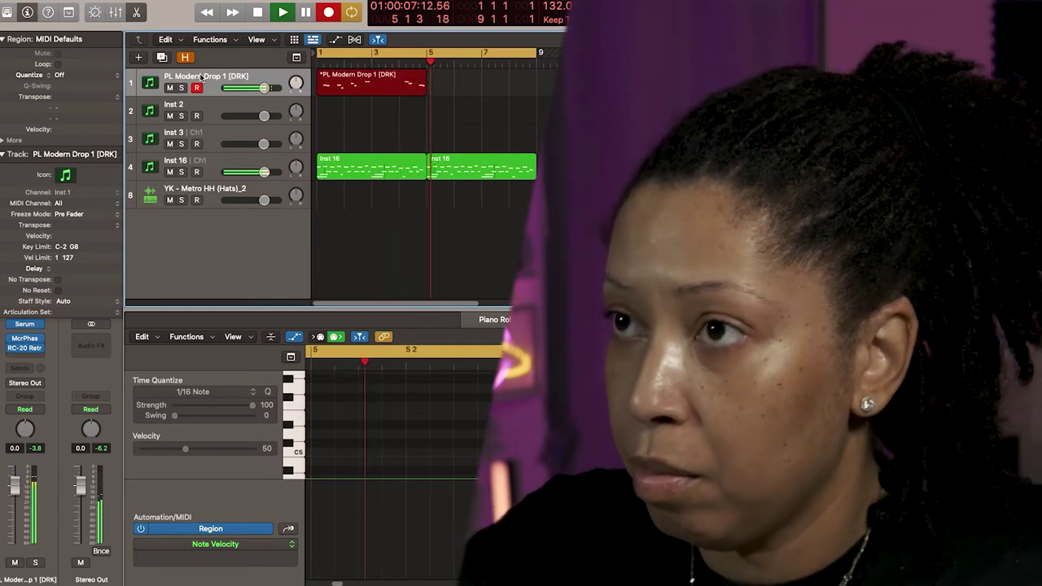
{"action": "key", "text": "space"}
{"action": "key", "text": "space"}
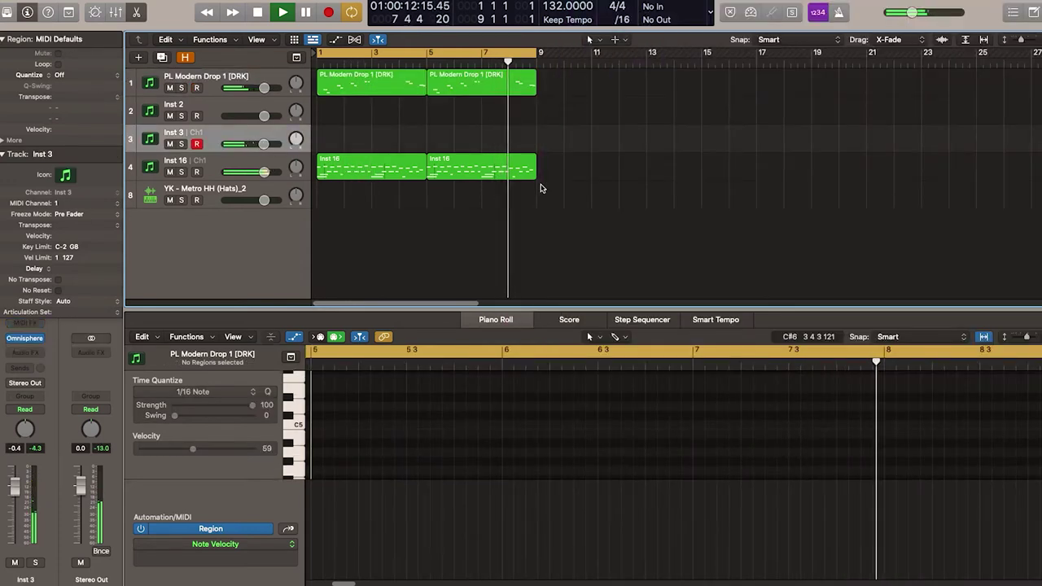
Step: Transpose all notes in both Inst 16 regions down an octave and lower the track's volume to about -4.0 dB
{"action": "left_click_drag", "start_coordinate": [541, 188], "coordinate": [362, 150]}
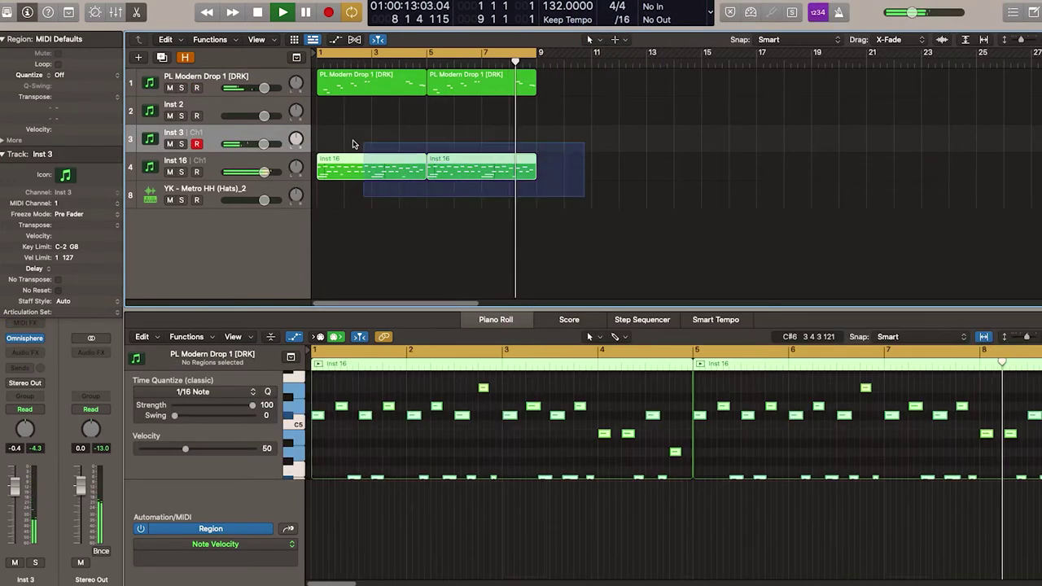
{"action": "left_click", "coordinate": [438, 456]}
{"action": "key", "text": "super+a"}
{"action": "key", "text": "alt+shift+Down"}
{"action": "key", "text": "space"}
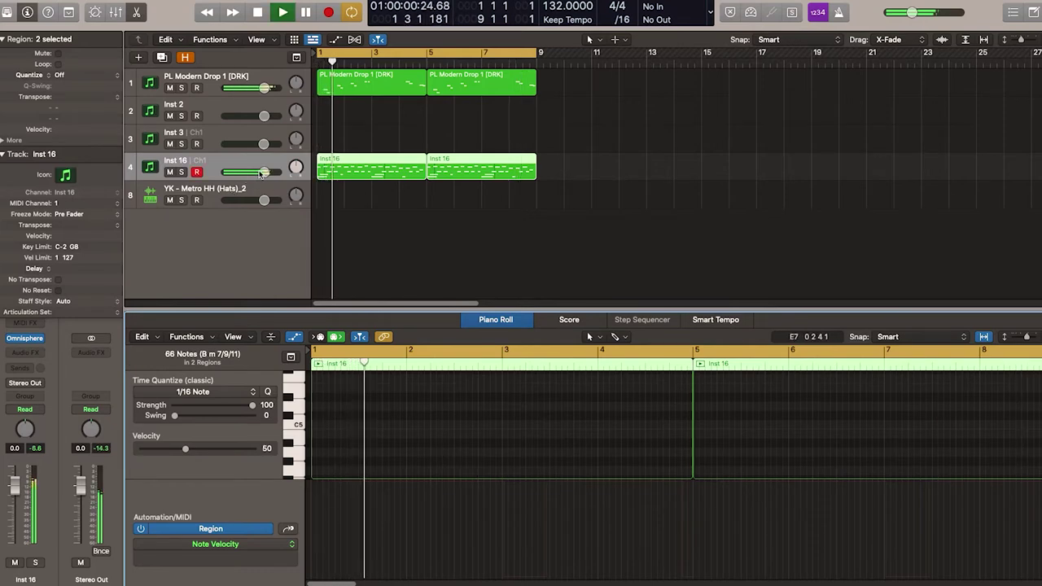
{"action": "left_click_drag", "start_coordinate": [264, 172], "coordinate": [257, 171]}
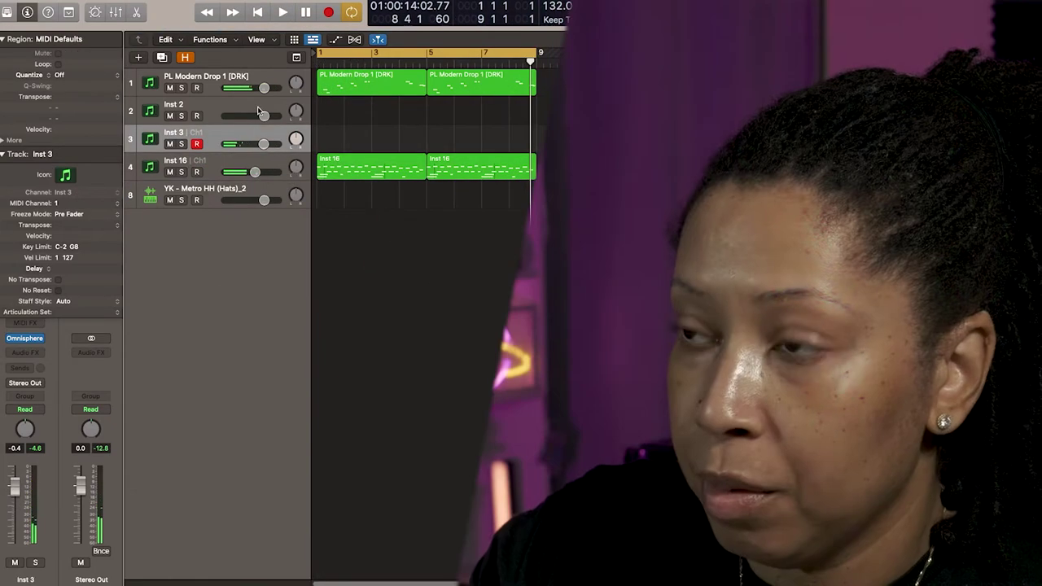
{"action": "key", "text": "r"}
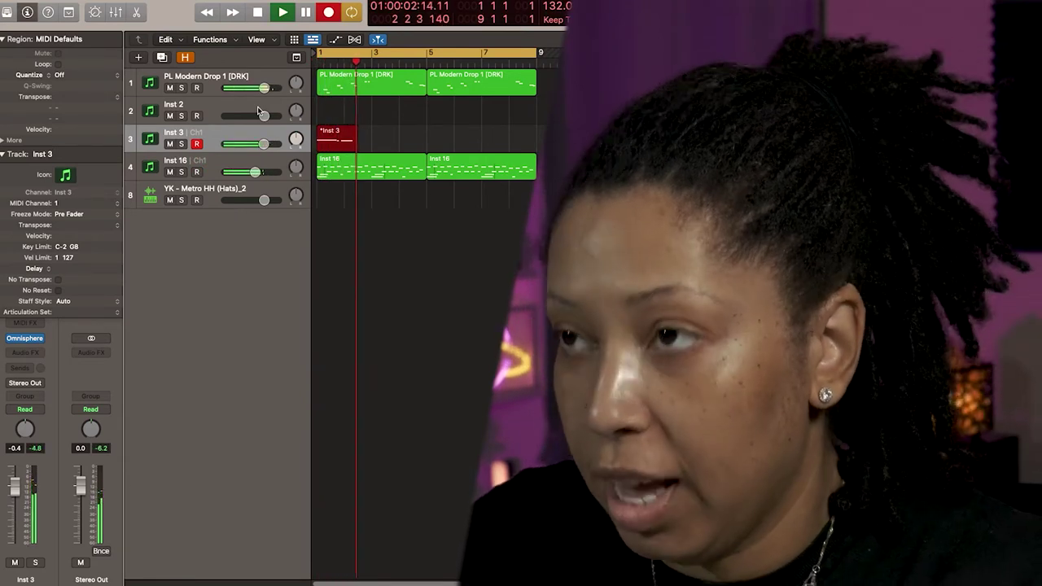
{"action": "key", "text": "space"}
{"action": "key", "text": "super+z"}
{"action": "key", "text": "r"}
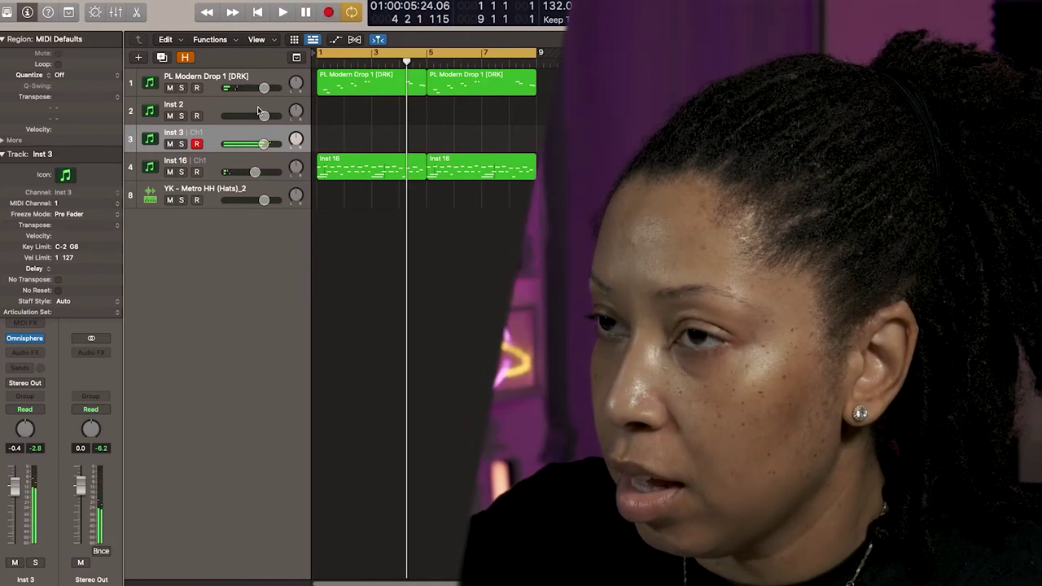
{"action": "key", "text": "r"}
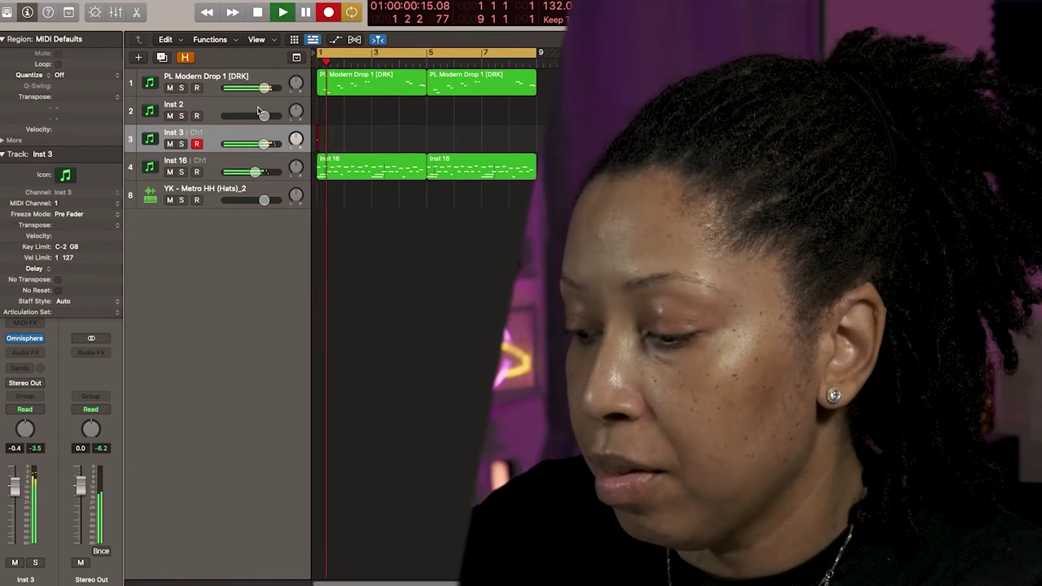
{"action": "key", "text": "space"}
{"action": "key", "text": "n"}
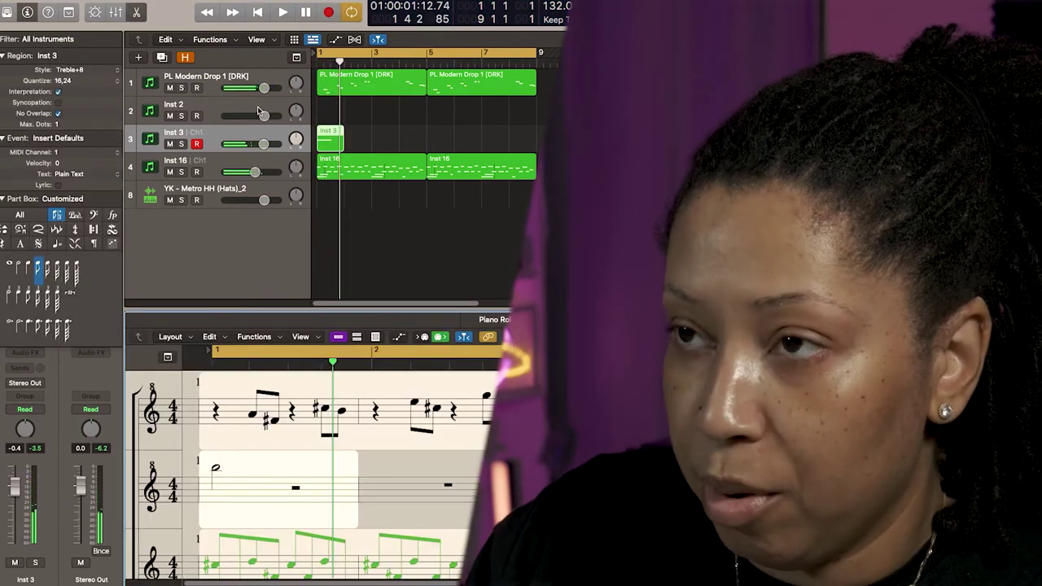
{"action": "key", "text": "m"}
Step: Record a four-bar part on the Inst 3 track, then open the region for note editing and select all its notes
{"action": "key", "text": "m"}
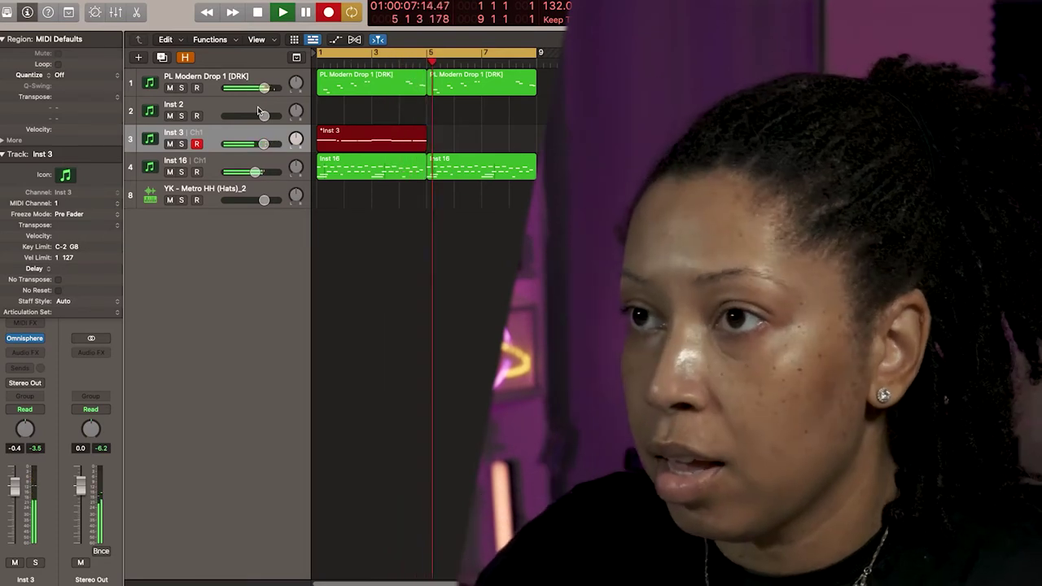
{"action": "key", "text": "space"}
{"action": "double_click", "coordinate": [356, 146]}
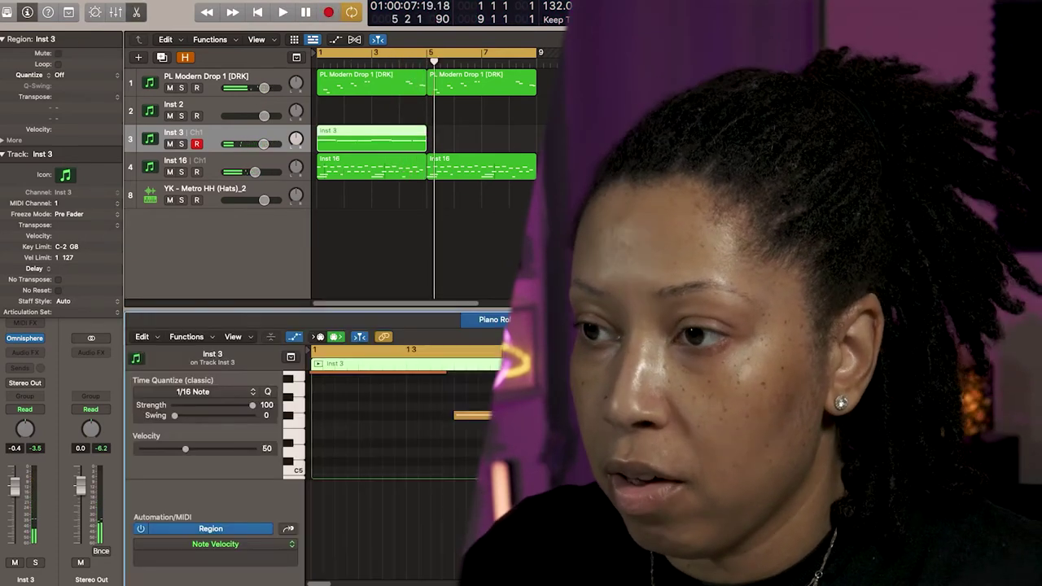
{"action": "key", "text": "super+a"}
{"action": "key", "text": "shift+space"}
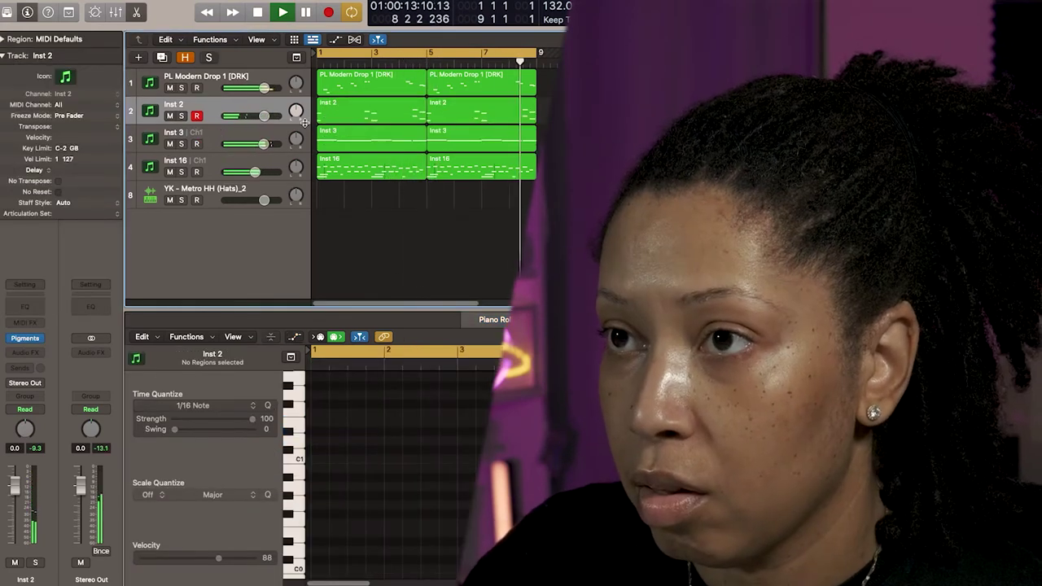
Step: Check the Omnisphere instrument on the Inst 16 track, then solo the track and listen to it
{"action": "left_click", "coordinate": [197, 172]}
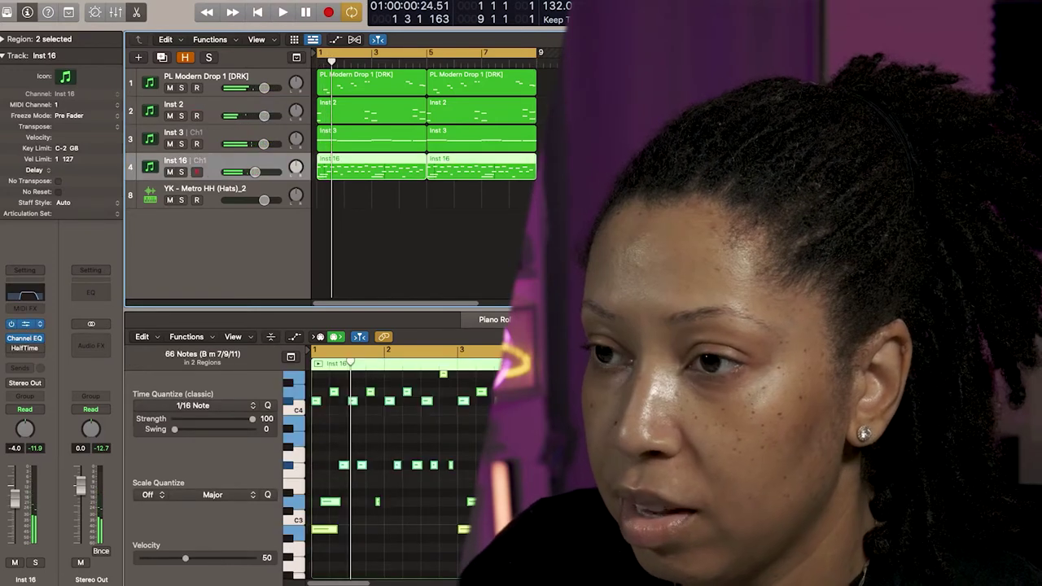
{"action": "left_click", "coordinate": [25, 324]}
{"action": "left_click", "coordinate": [354, 445]}
{"action": "key", "text": "v"}
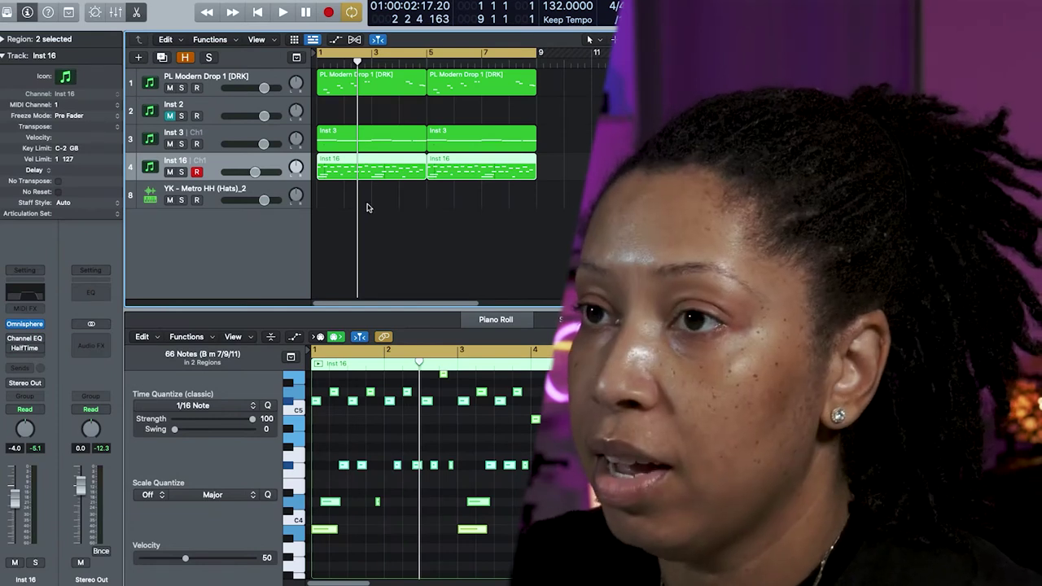
{"action": "left_click", "coordinate": [182, 172]}
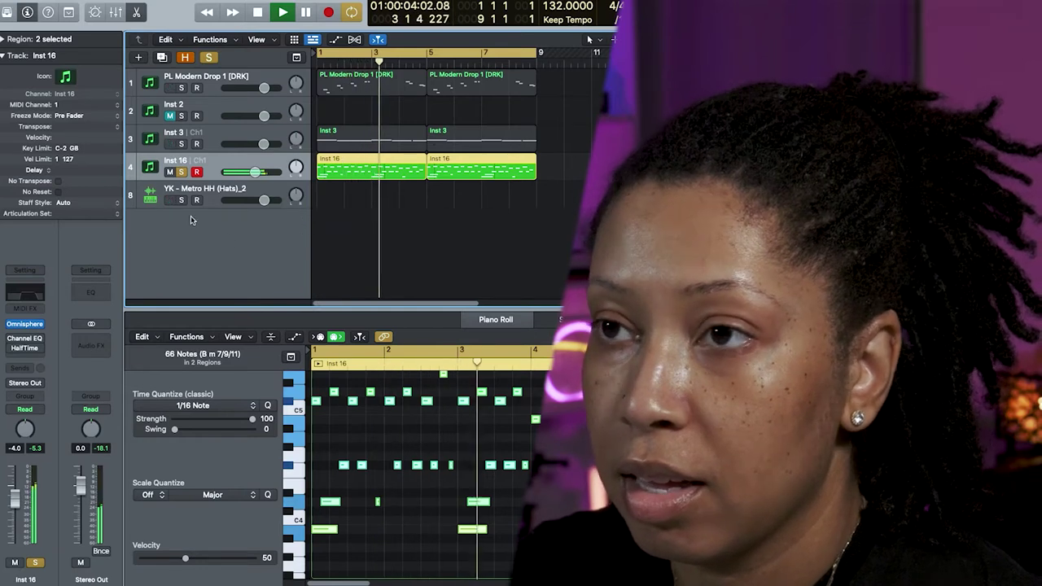
{"action": "key", "text": "space"}
Step: Replace the Channel EQ on Inst 16 with the Remix FX multi effect and set its reverse time to 1/2
{"action": "left_click", "coordinate": [41, 340]}
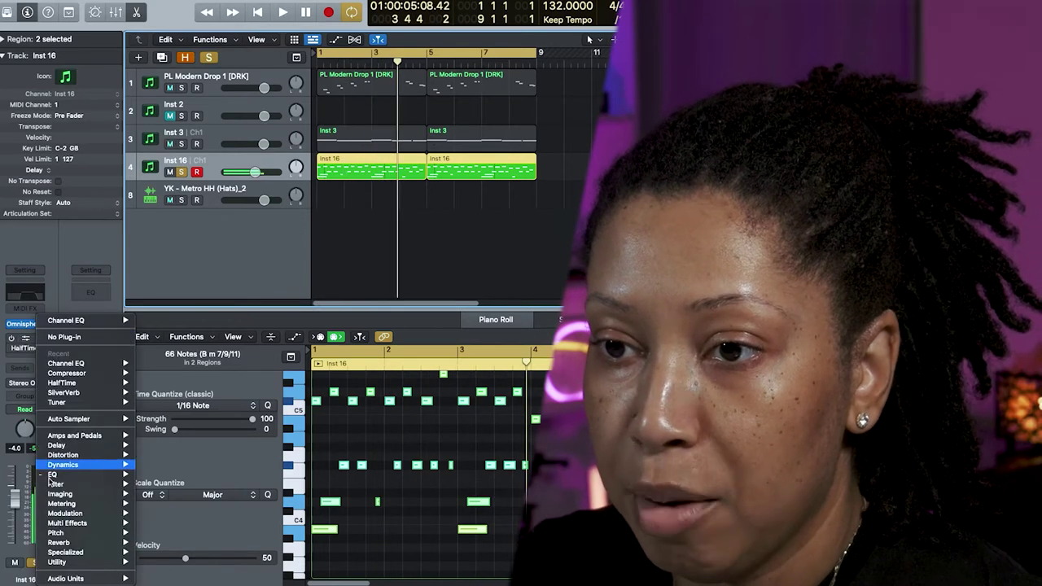
{"action": "mouse_move", "coordinate": [75, 526]}
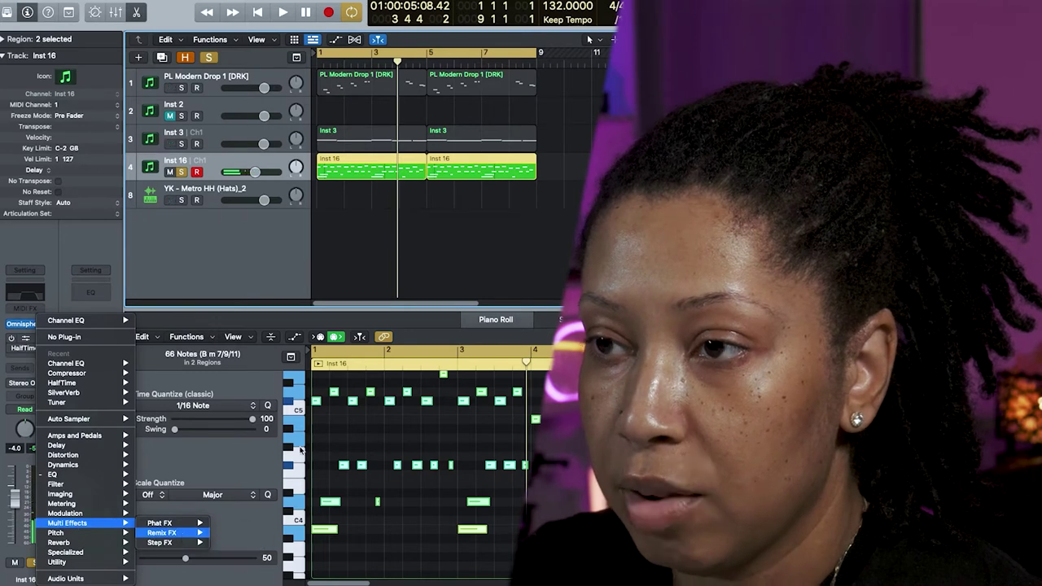
{"action": "left_click", "coordinate": [232, 533]}
{"action": "key", "text": "space"}
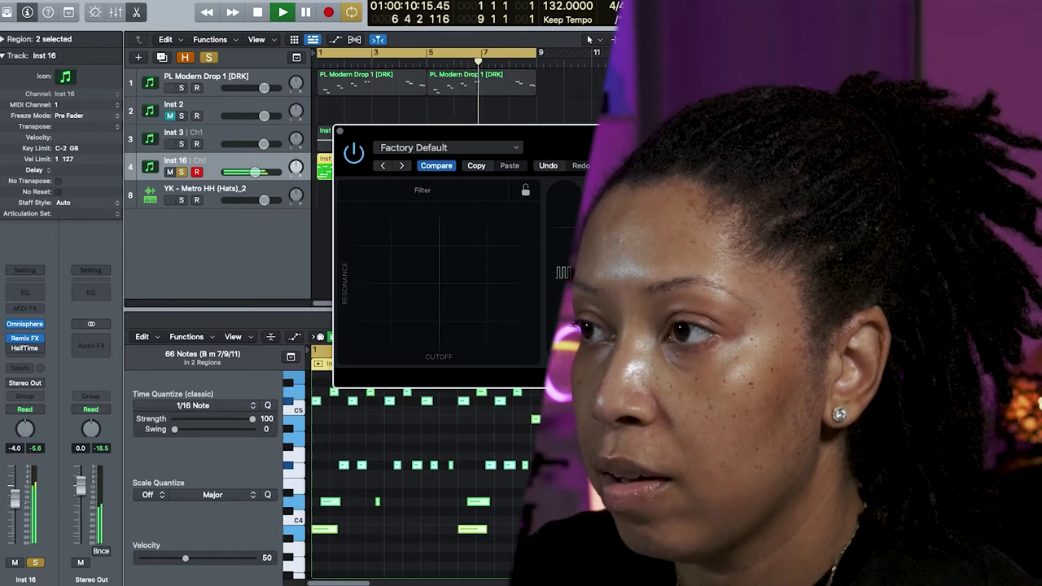
{"action": "left_click", "coordinate": [546, 192]}
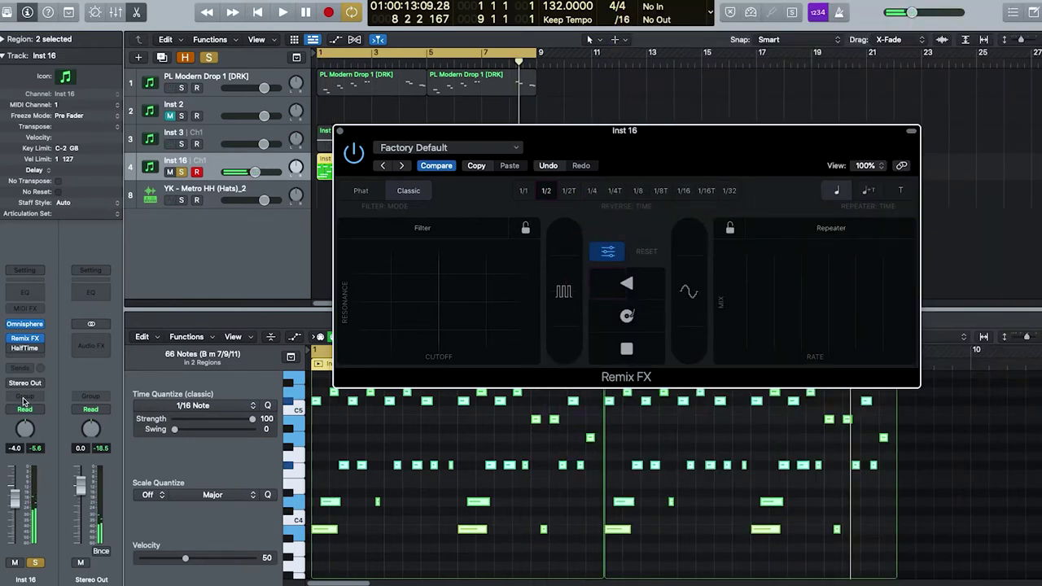
Step: Set the automation mode of the Inst 16 track to Touch
{"action": "left_click", "coordinate": [38, 409]}
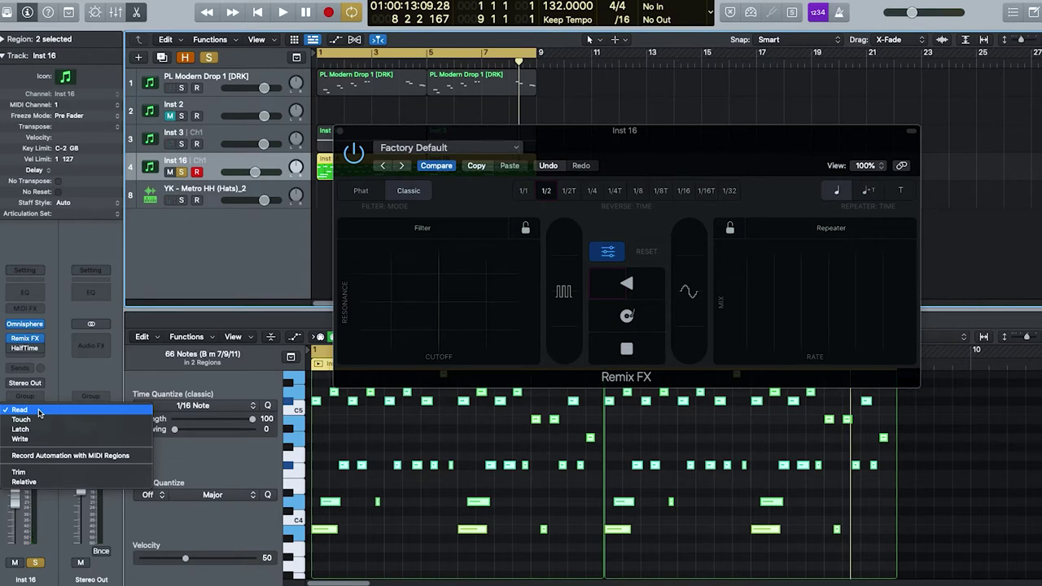
{"action": "left_click", "coordinate": [20, 429]}
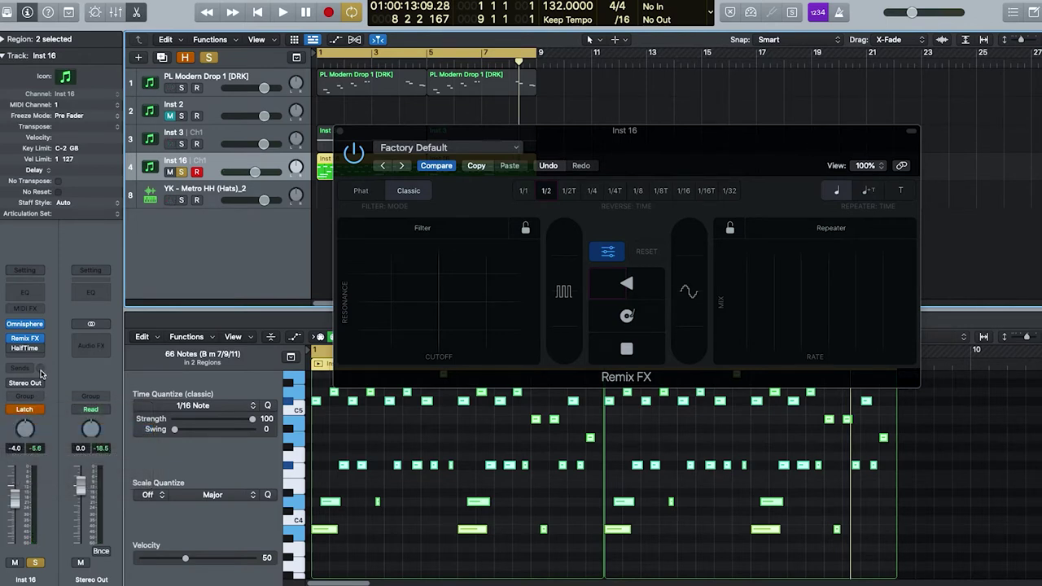
{"action": "left_click", "coordinate": [24, 408]}
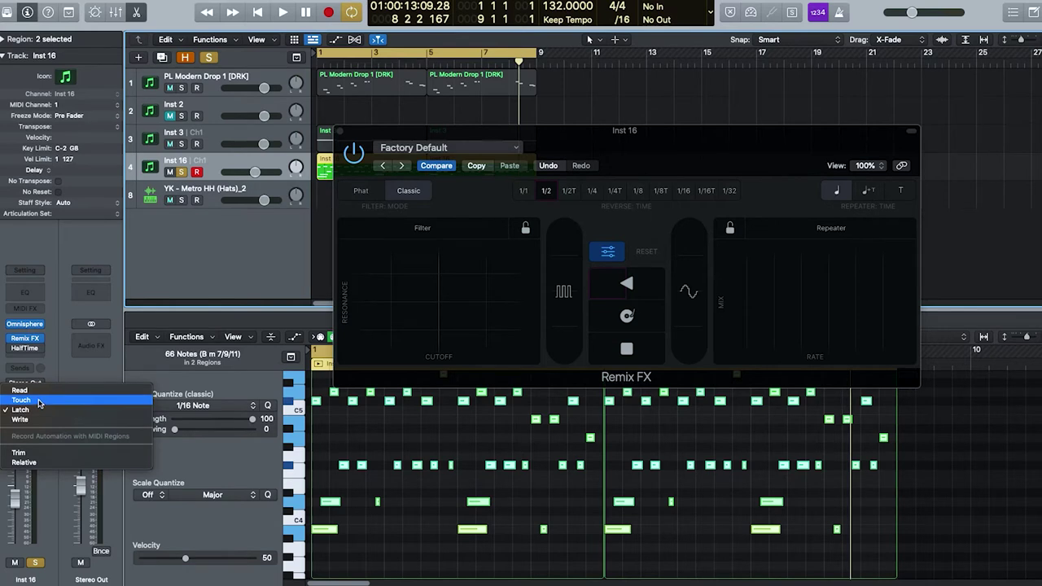
{"action": "left_click", "coordinate": [22, 400]}
Step: Play the loop and record Remix FX reverse automation on the Inst 16 melody, triggering the reverse effect near bar 4
{"action": "left_click_drag", "start_coordinate": [637, 135], "coordinate": [592, 212]}
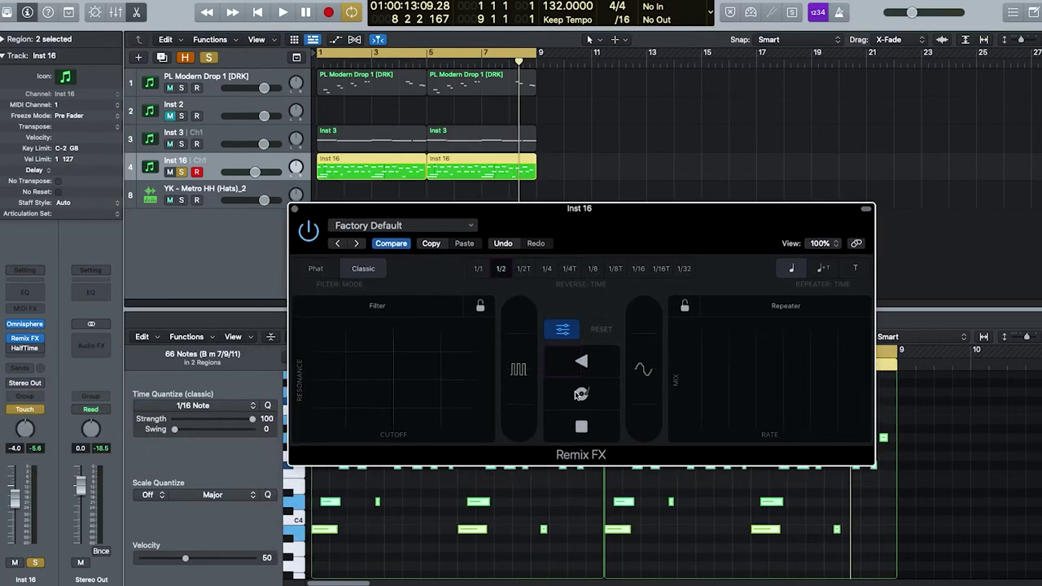
{"action": "key", "text": "space"}
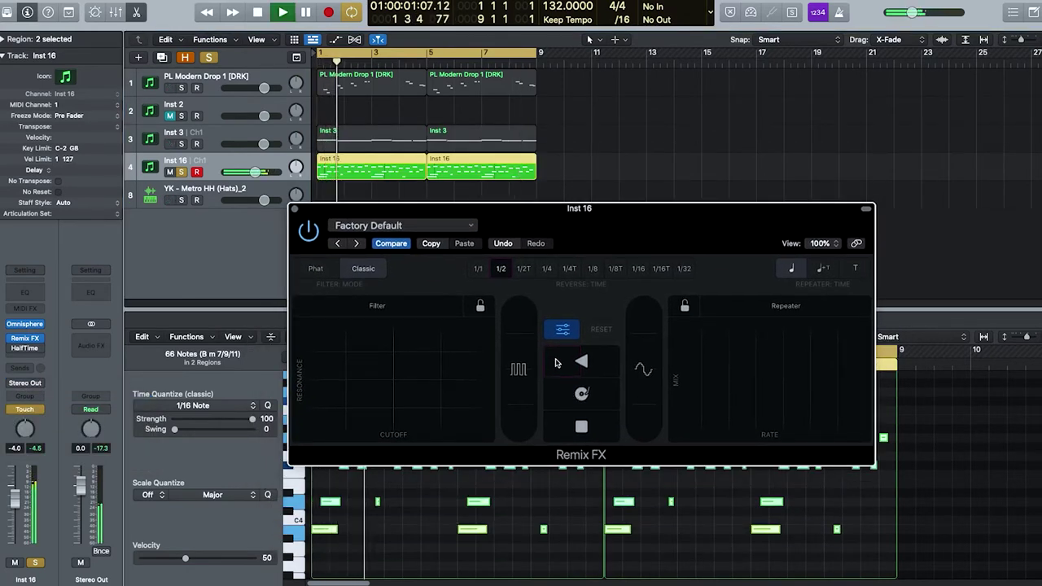
{"action": "left_click", "coordinate": [556, 362]}
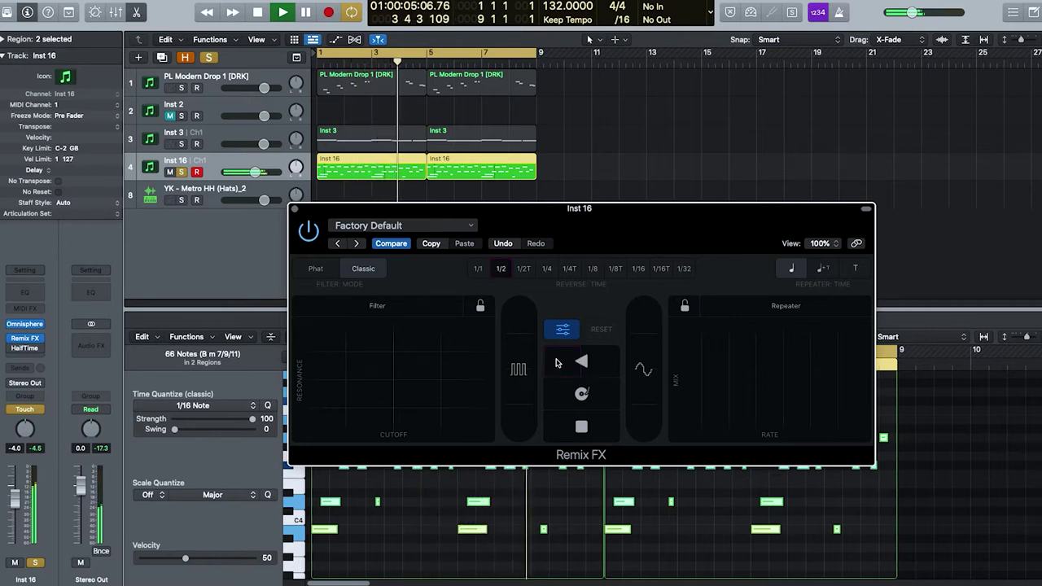
{"action": "left_click", "coordinate": [556, 362]}
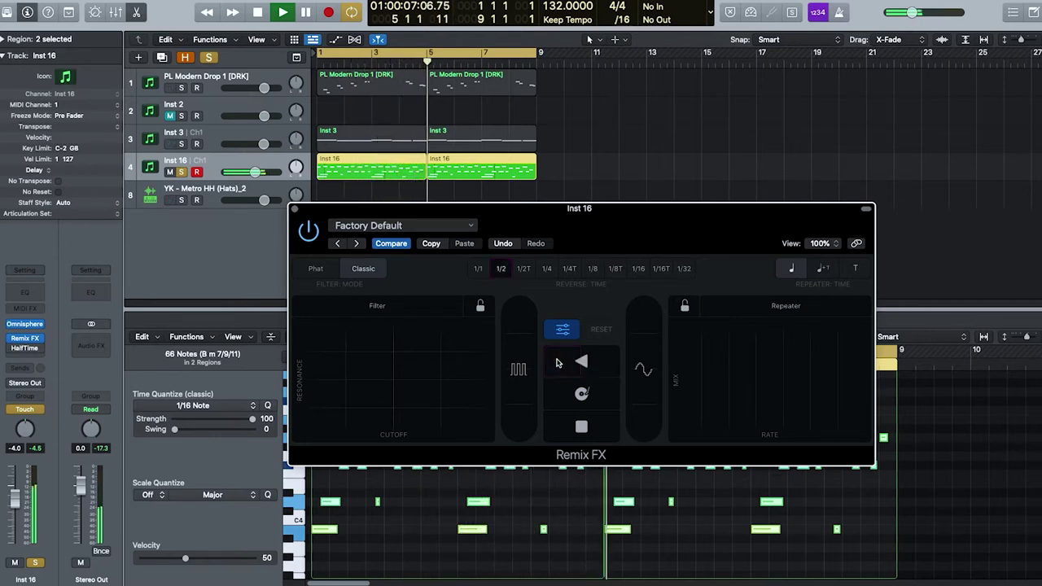
{"action": "key", "text": "space"}
Step: Close the Remix FX window, clear the region selection, and set the Inst 16 automation mode to Read
{"action": "left_click", "coordinate": [295, 211]}
{"action": "left_click", "coordinate": [605, 212]}
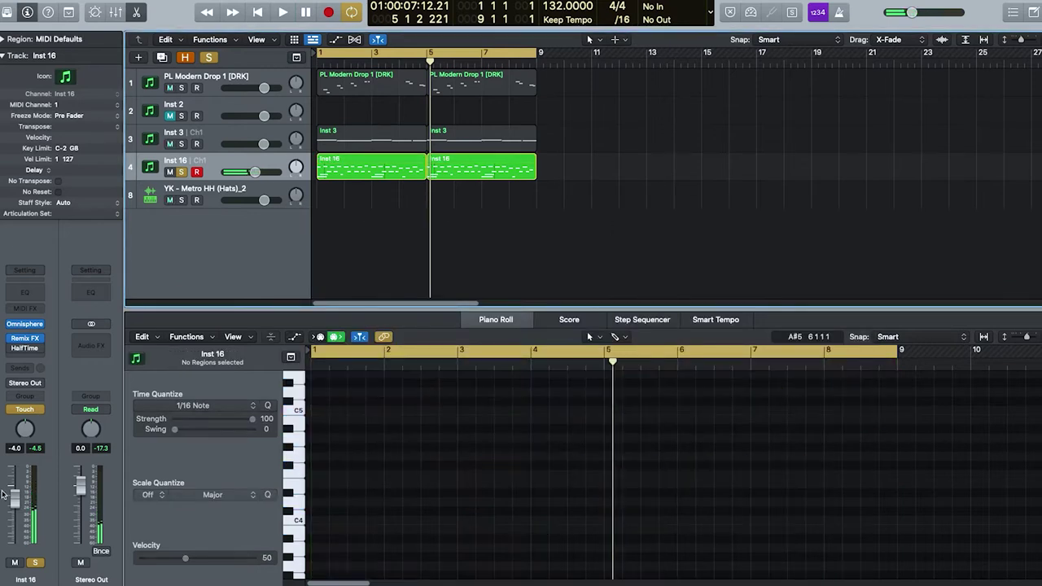
{"action": "left_click", "coordinate": [33, 411]}
{"action": "left_click", "coordinate": [24, 400]}
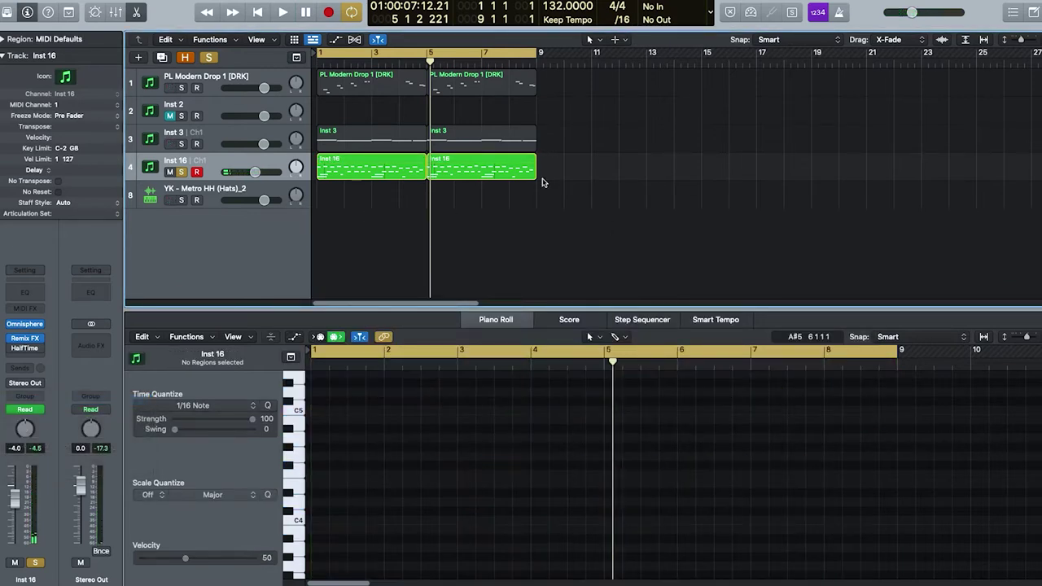
Step: Replace the second Inst 16 region with a repeat of the first, copying the first region's automation data along with it
{"action": "left_click", "coordinate": [489, 180]}
{"action": "key", "text": "BackSpace"}
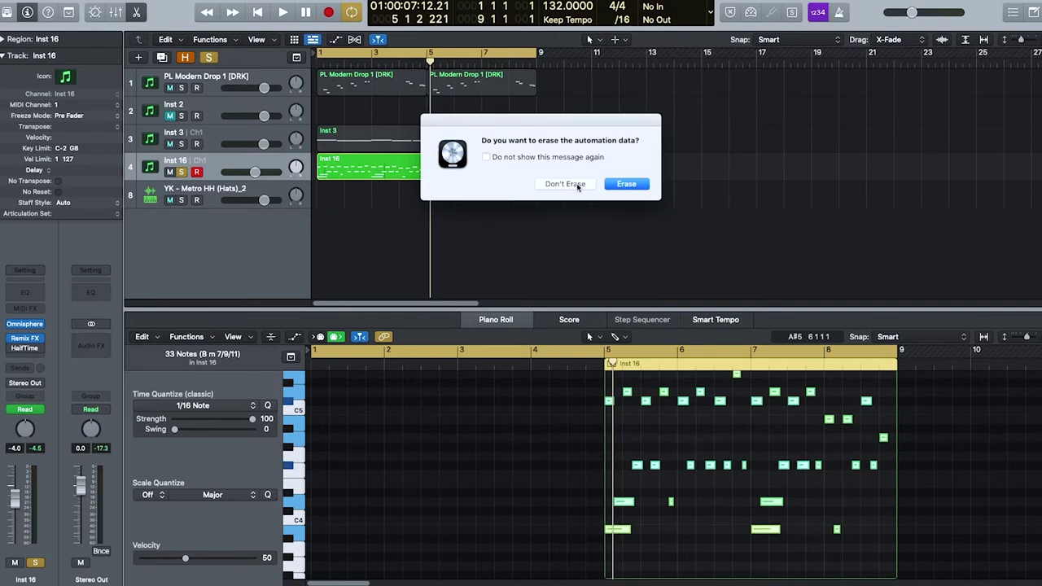
{"action": "left_click", "coordinate": [537, 186]}
{"action": "left_click", "coordinate": [349, 172]}
{"action": "key", "text": "super+r"}
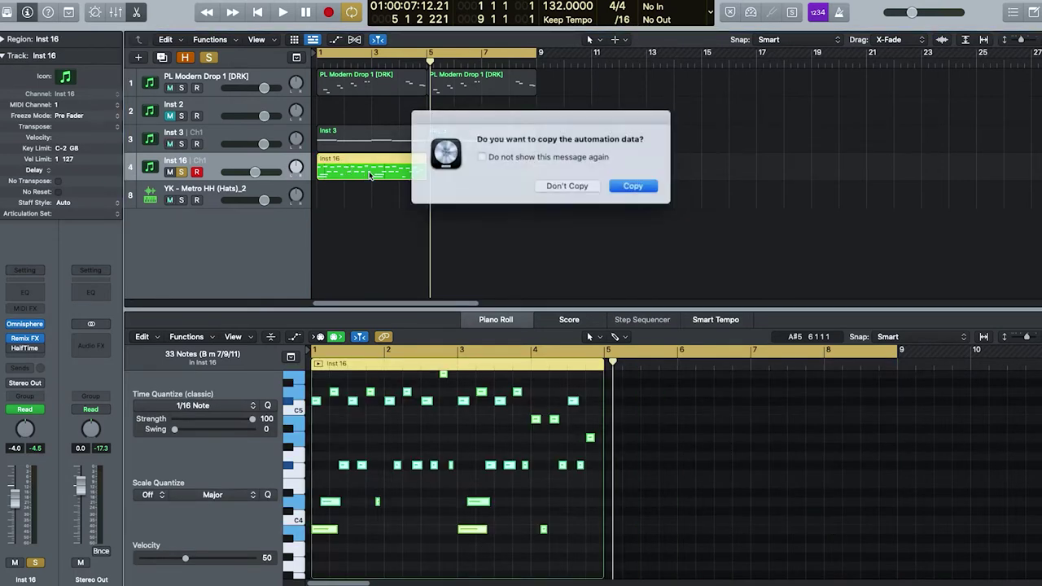
{"action": "left_click", "coordinate": [626, 184]}
Step: Play the loop, clear the solo to hear Inst 16 with the other tracks, and lower the Inst 3 volume
{"action": "key", "text": "space"}
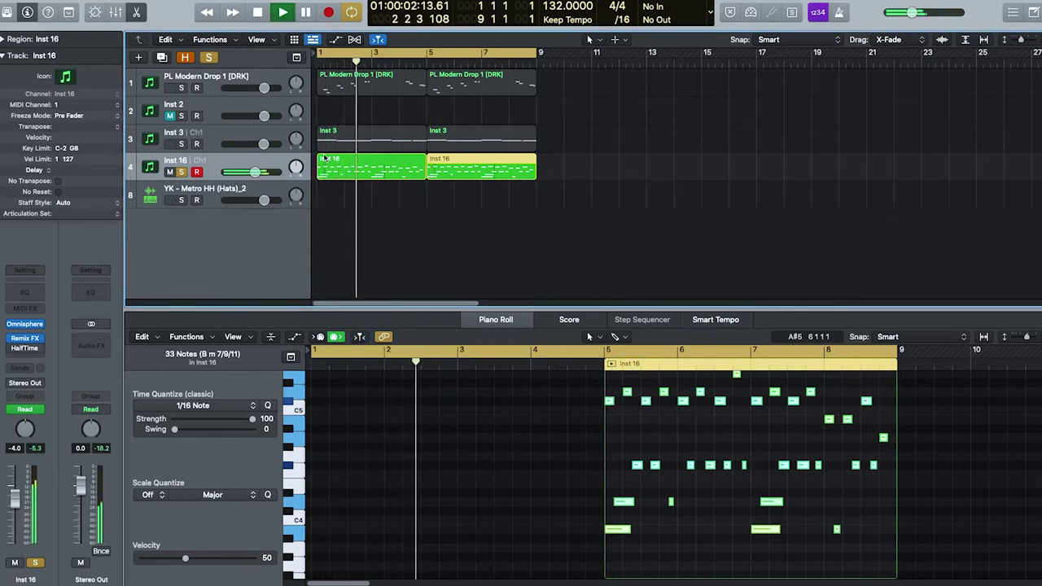
{"action": "left_click", "coordinate": [400, 197]}
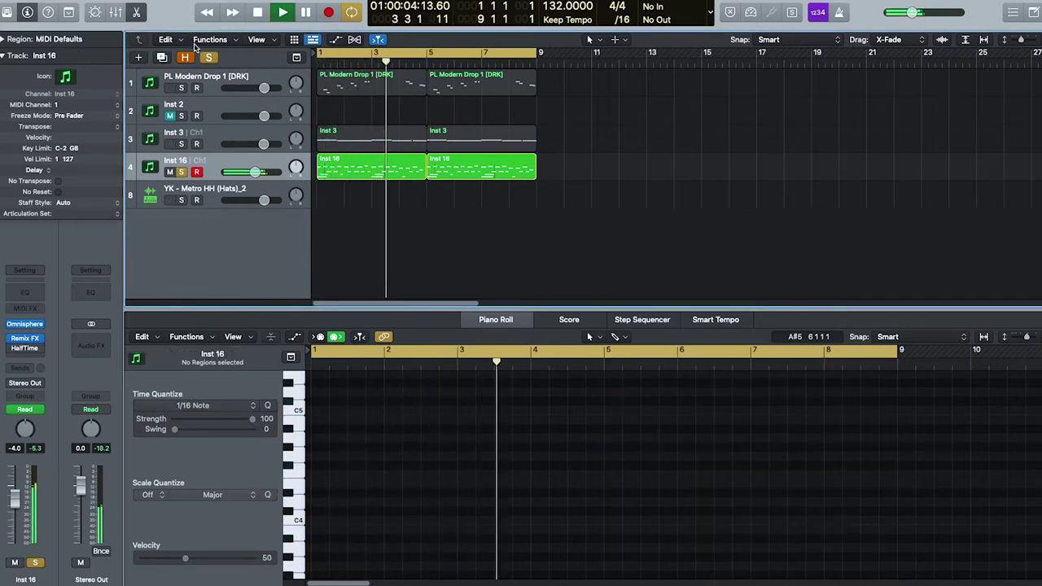
{"action": "left_click", "coordinate": [209, 57]}
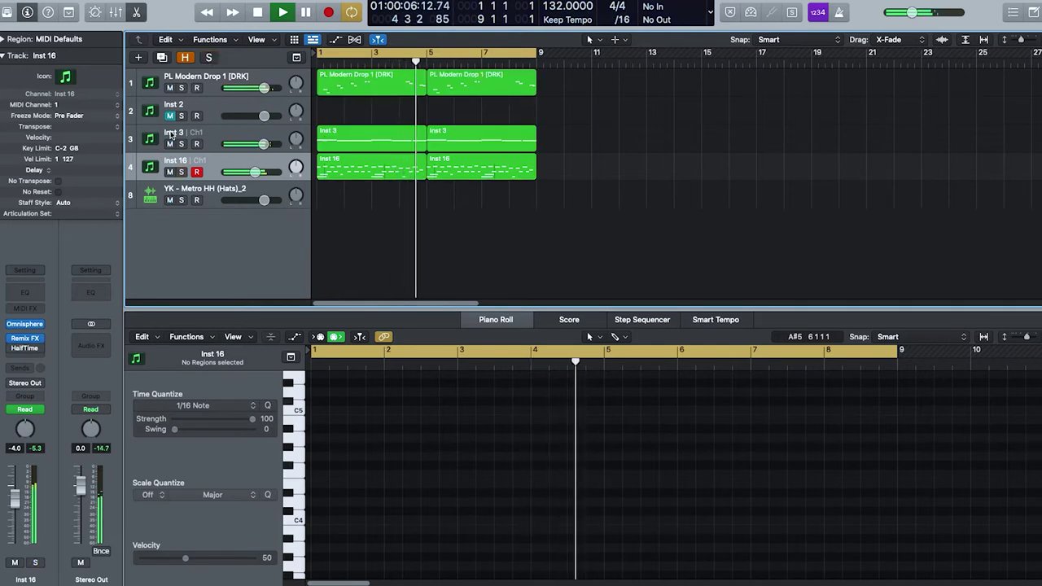
{"action": "left_click", "coordinate": [226, 102]}
{"action": "left_click_drag", "start_coordinate": [264, 144], "coordinate": [252, 144]}
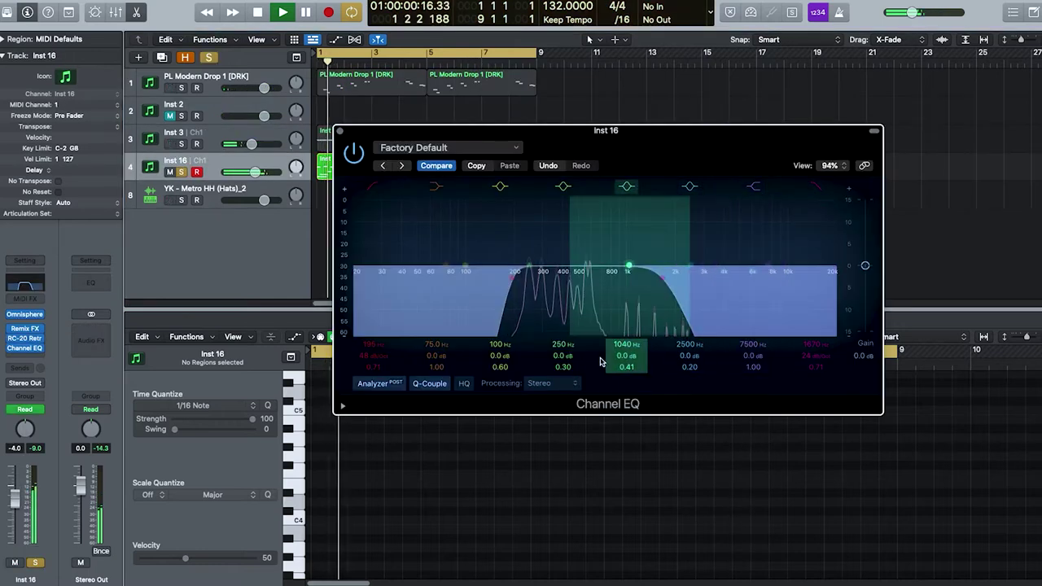
Step: In the Inst 16 Channel EQ, set a band to 1670 Hz at -2.6 dB, raise the high-cut frequency, and cut around 250 Hz
{"action": "left_click_drag", "start_coordinate": [627, 356], "coordinate": [627, 376]}
{"action": "left_click_drag", "start_coordinate": [622, 335], "coordinate": [657, 336]}
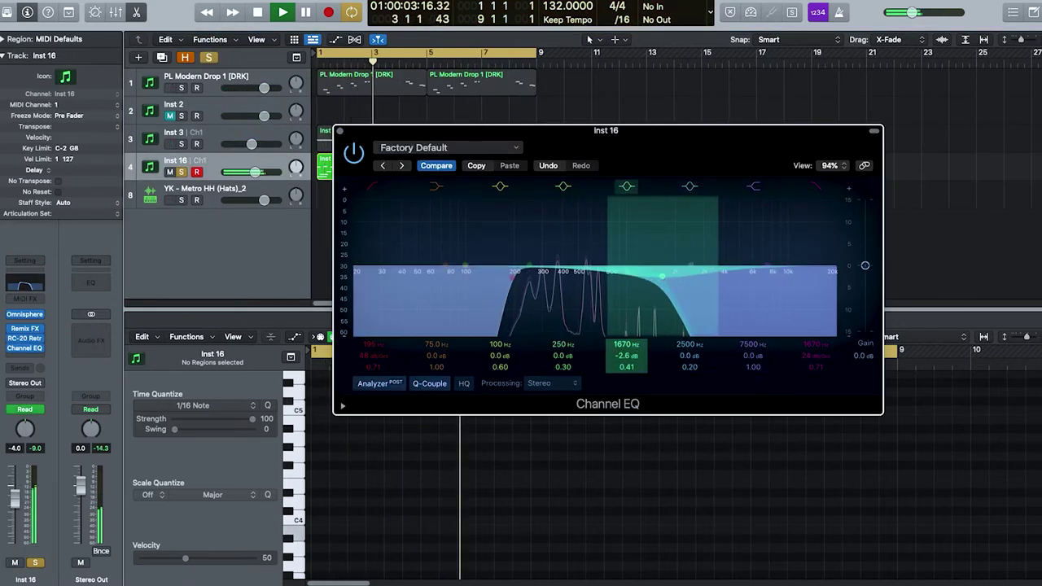
{"action": "left_click_drag", "start_coordinate": [816, 338], "coordinate": [816, 319]}
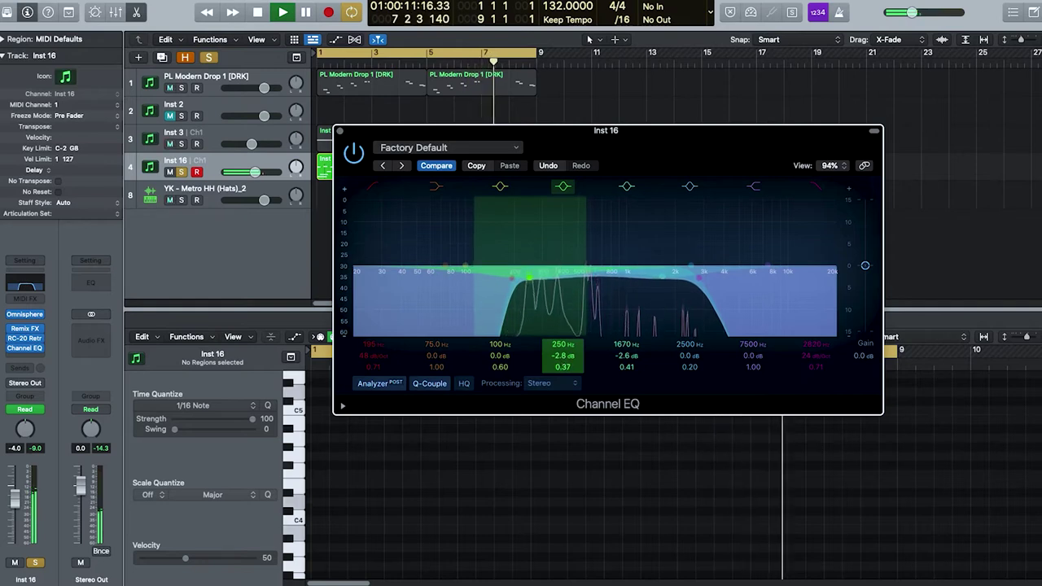
{"action": "left_click_drag", "start_coordinate": [554, 342], "coordinate": [559, 370]}
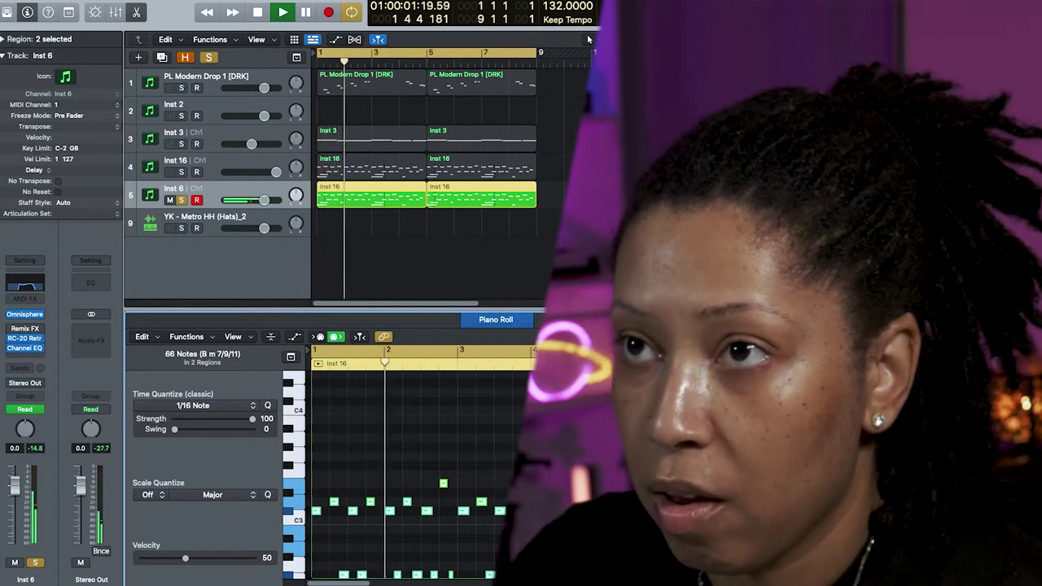
Step: Clear the solo, record a rimshot part on the [rimshot] (11) gunna track, and open its region for editing
{"action": "left_click", "coordinate": [209, 58]}
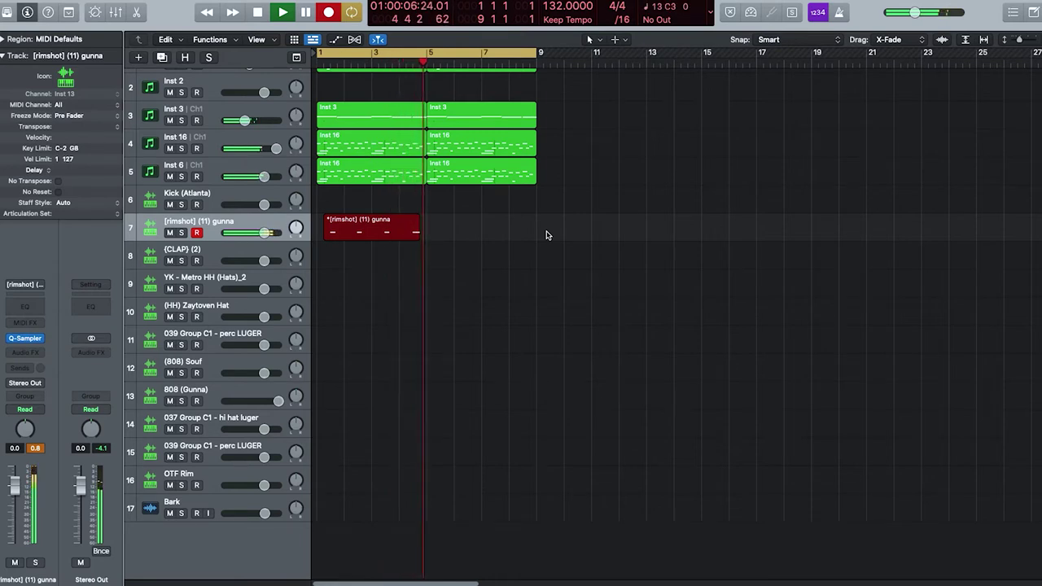
{"action": "key", "text": "space"}
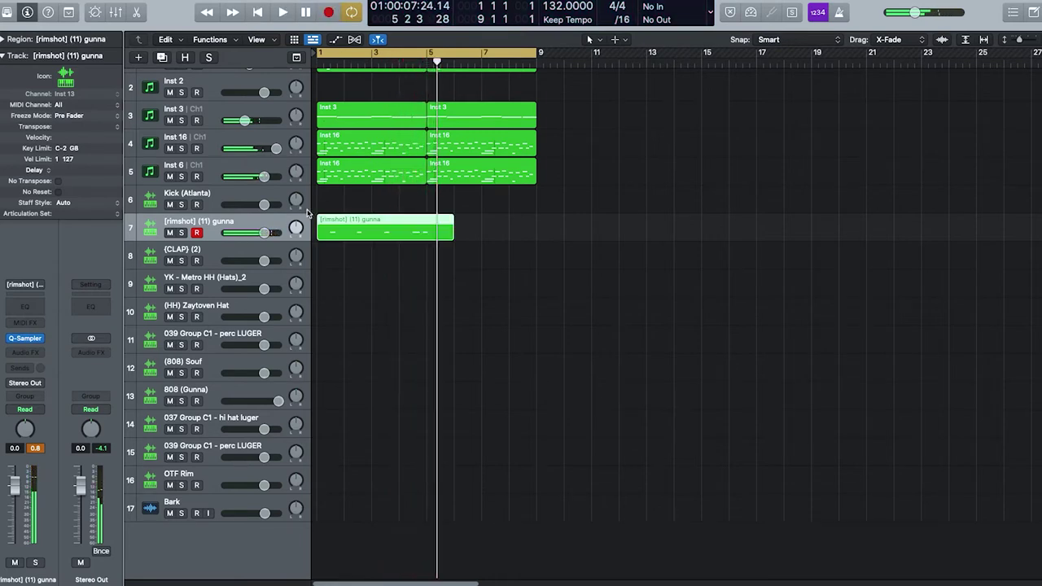
{"action": "double_click", "coordinate": [419, 234]}
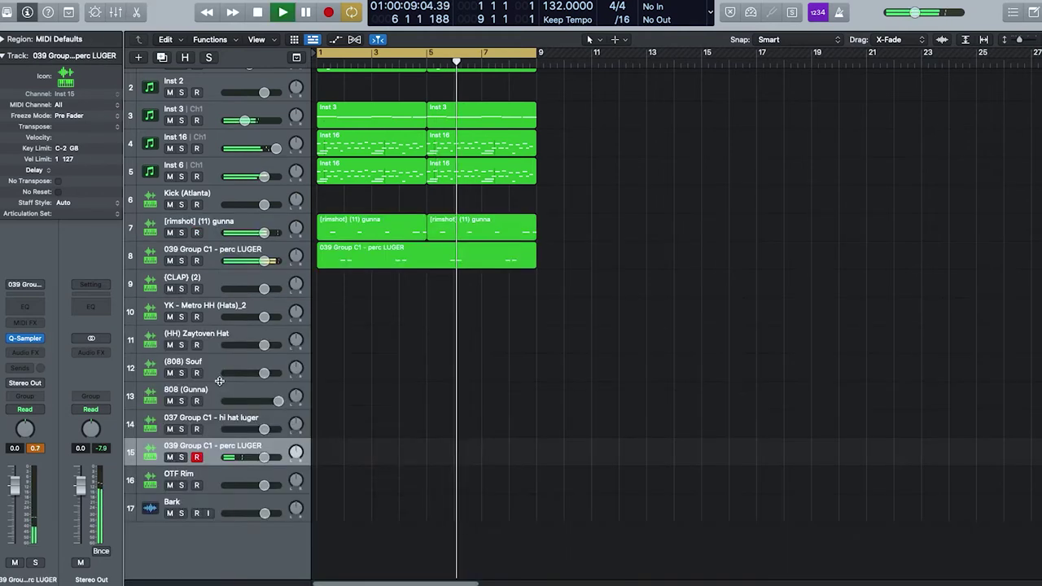
Step: Record a percussion part from bar 2 on the second 039 Group C1 - perc LUGER track and open it in the Piano Roll
{"action": "key", "text": "r"}
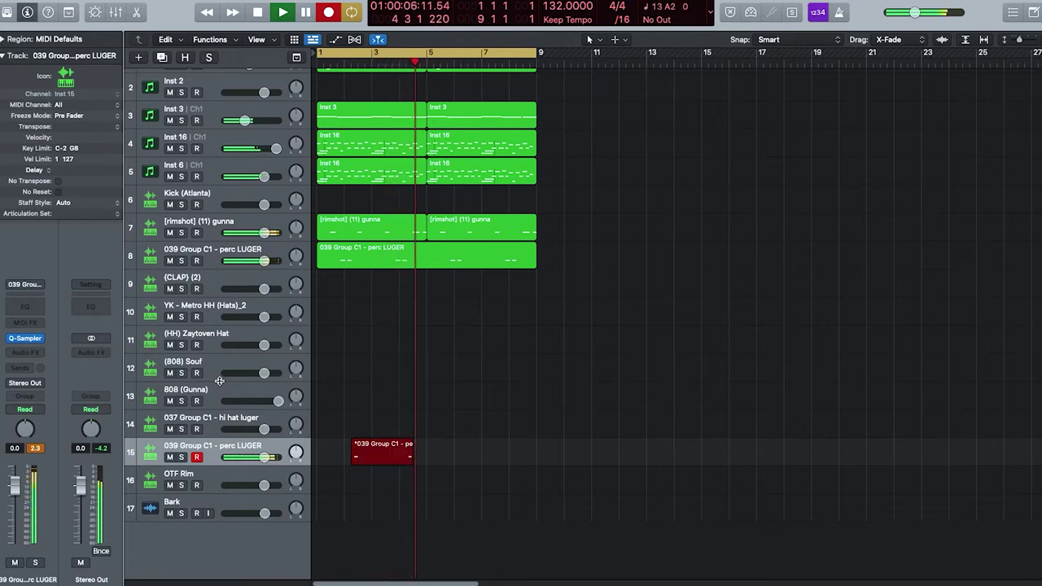
{"action": "key", "text": "space"}
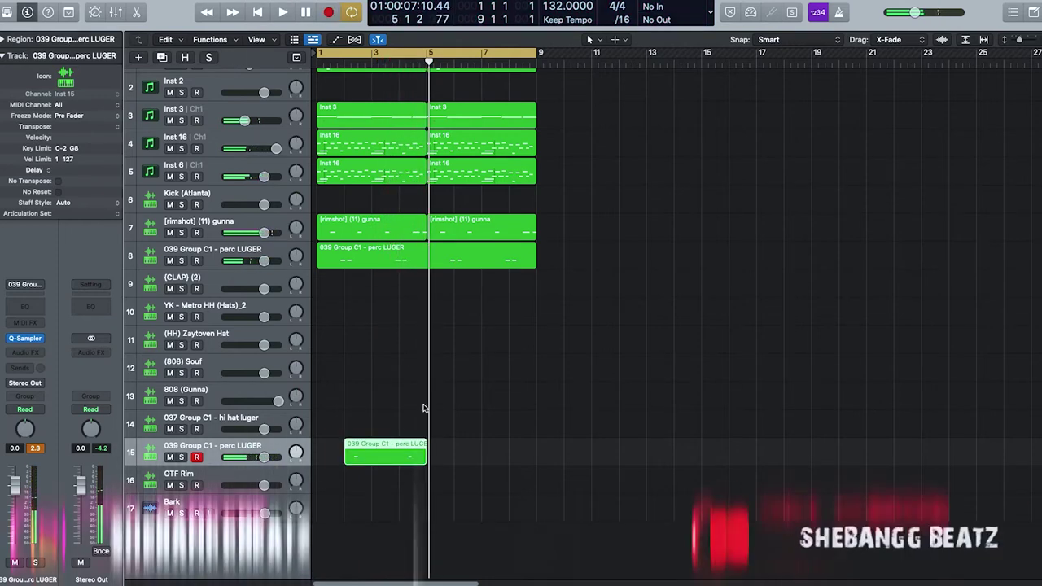
{"action": "key", "text": "p"}
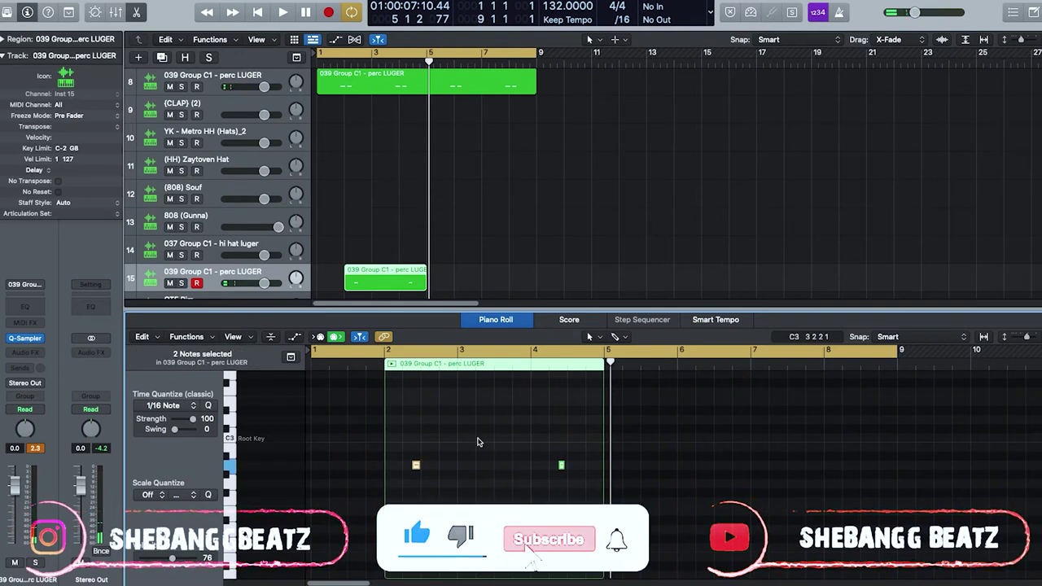
Step: Record a four-bar rim part on the OTF Rim track
{"action": "key", "text": "space"}
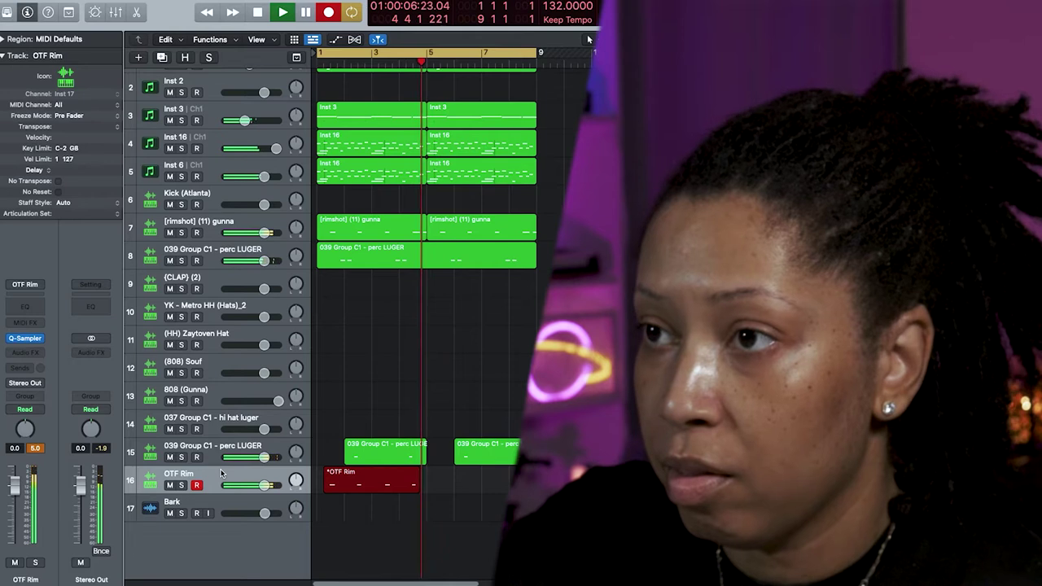
{"action": "key", "text": "space"}
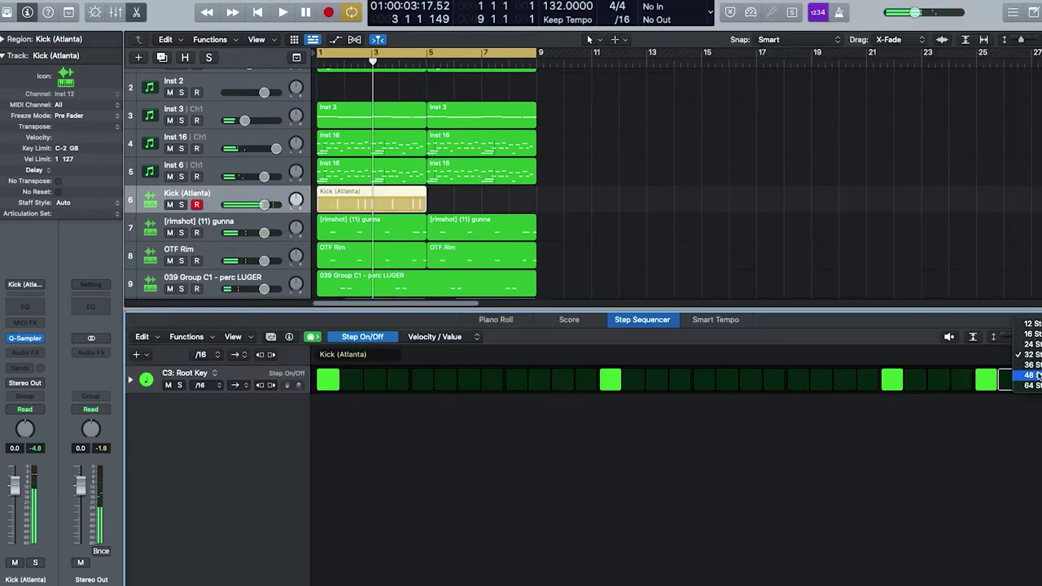
Step: Extend the Kick (Atlanta) pattern to 64 steps, add kicks in its second half, and play it with the loop
{"action": "left_click", "coordinate": [1033, 385]}
{"action": "key", "text": "space"}
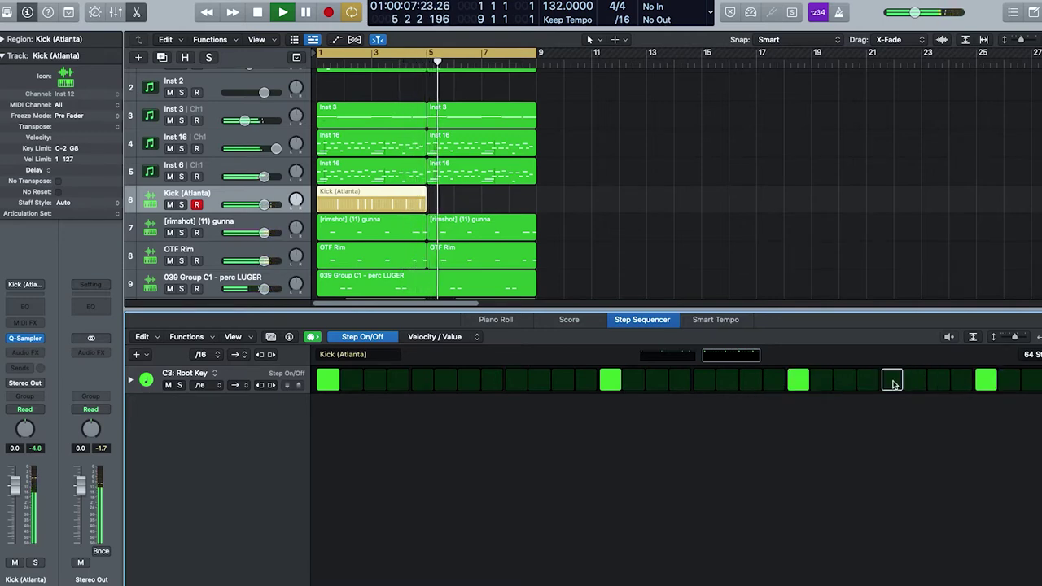
{"action": "key", "text": "space"}
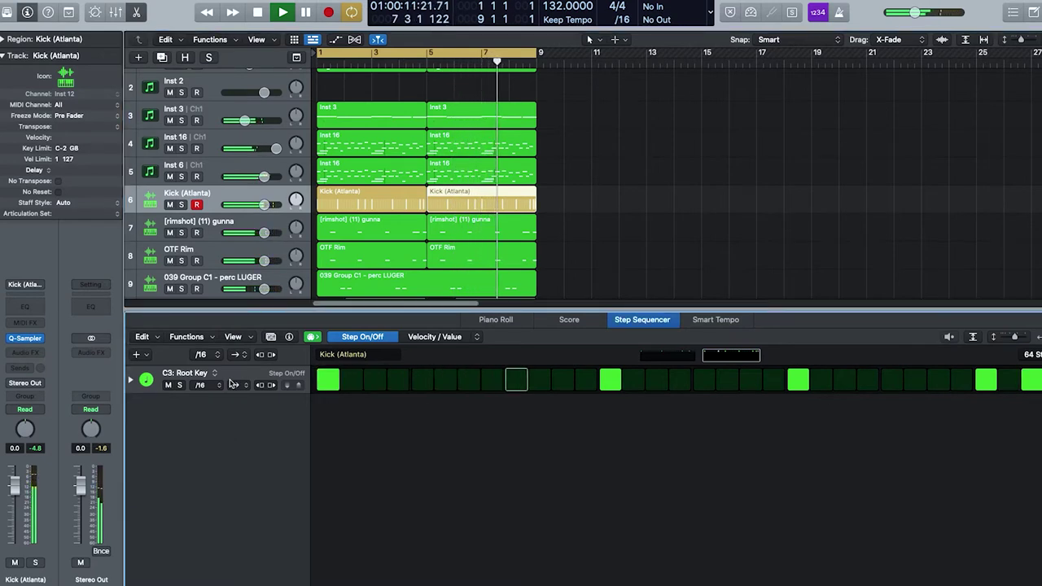
Step: Change the kick row's Gate subrow to Note Repeat, raise the repeat on a kick near the pattern's end, and play it back
{"action": "left_click", "coordinate": [130, 381]}
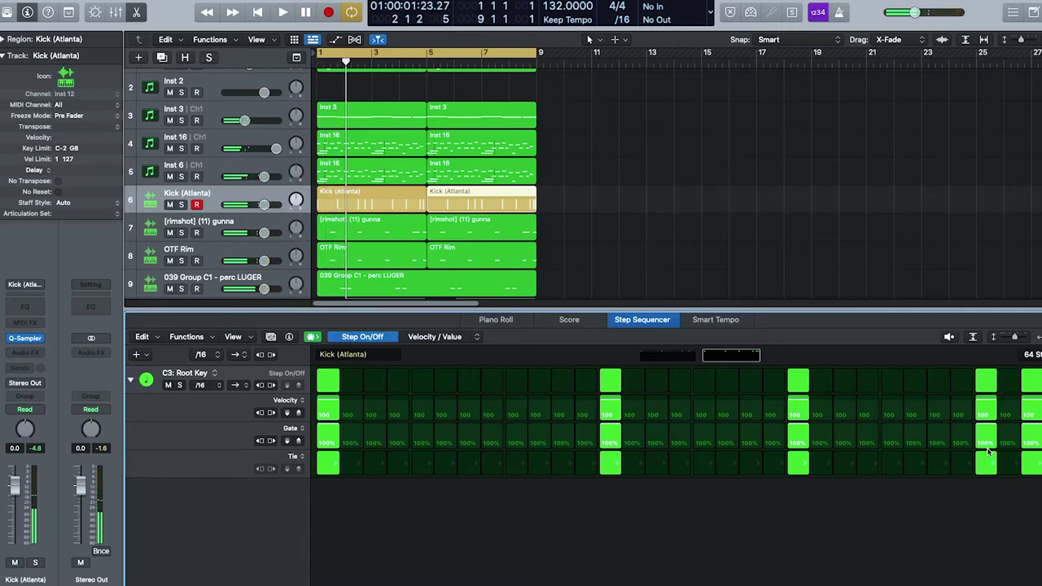
{"action": "left_click", "coordinate": [289, 428]}
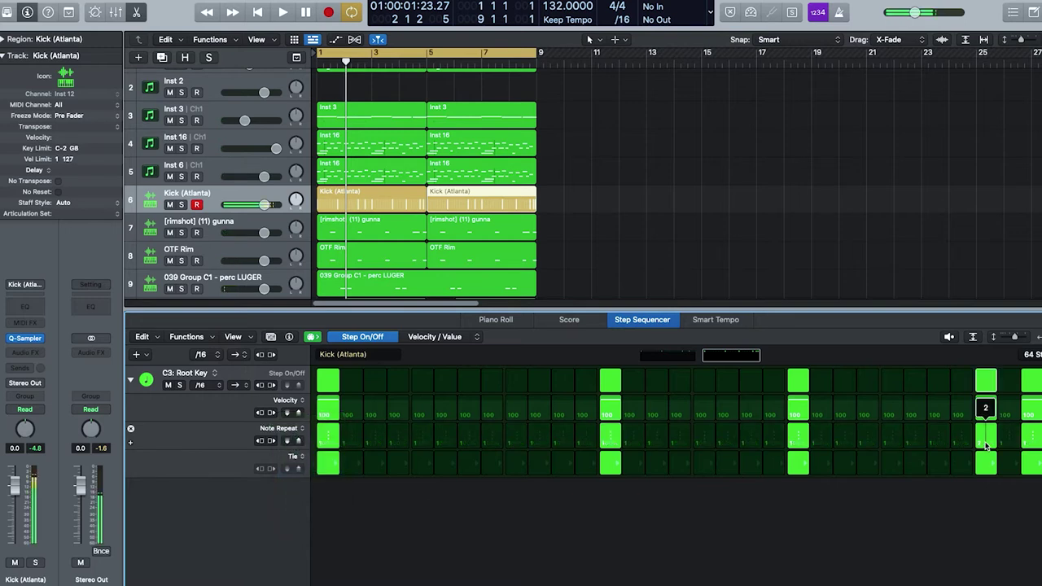
{"action": "key", "text": "space"}
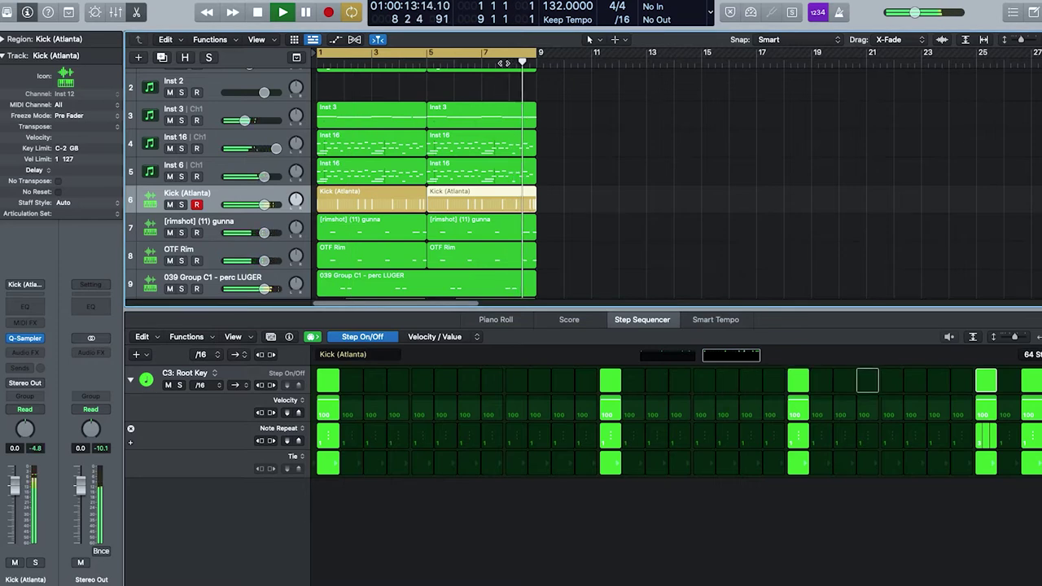
{"action": "left_click", "coordinate": [627, 246]}
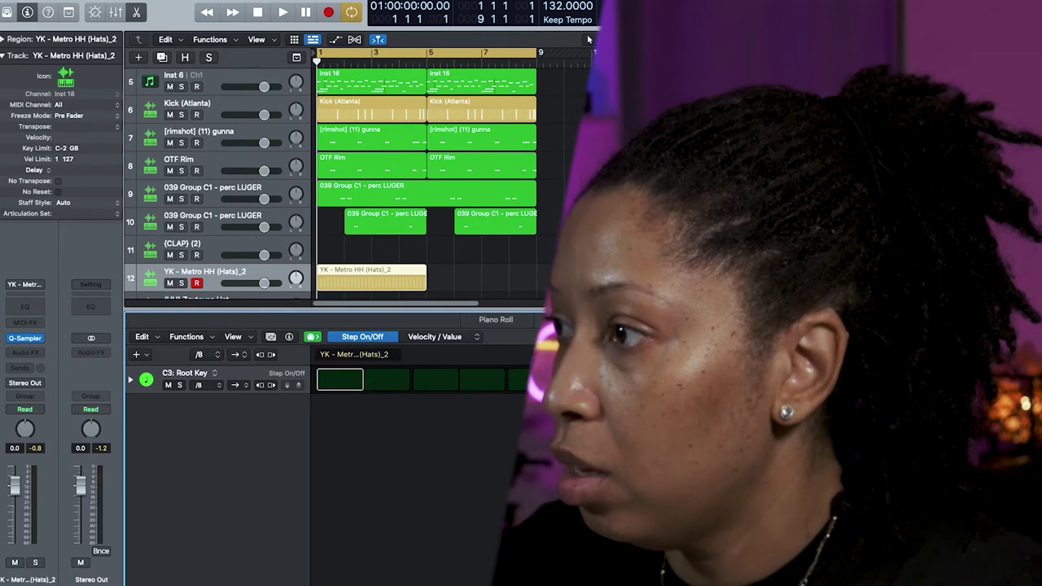
Step: Switch on steps 1 and 3 of the YK - Metro HH (Hats)_2 pattern and play it back with the loop
{"action": "key", "text": "super+Left"}
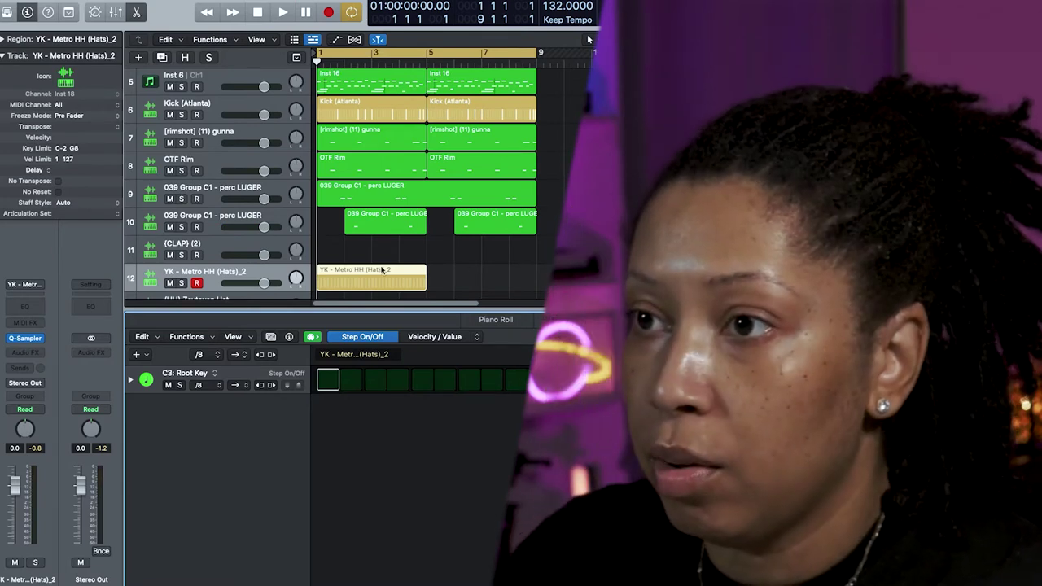
{"action": "left_click", "coordinate": [328, 379]}
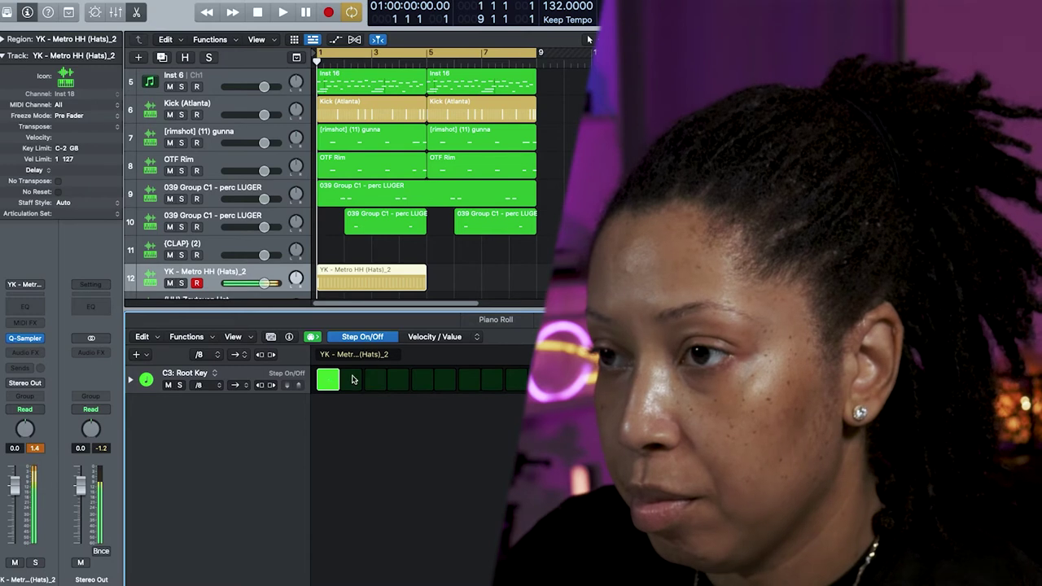
{"action": "left_click", "coordinate": [375, 379]}
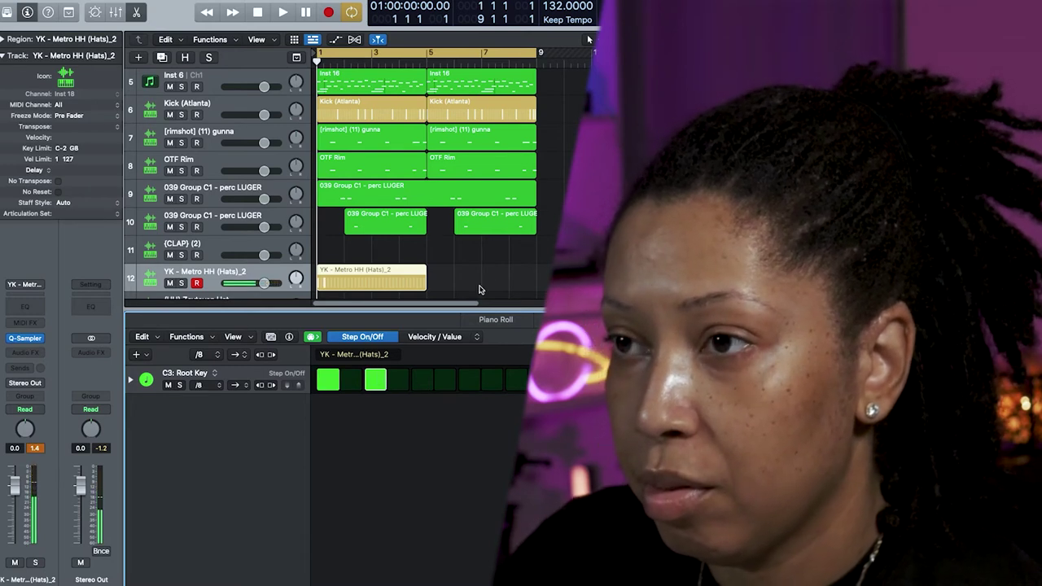
{"action": "scroll", "coordinate": [453, 228], "scroll_direction": "down", "scroll_amount": 2}
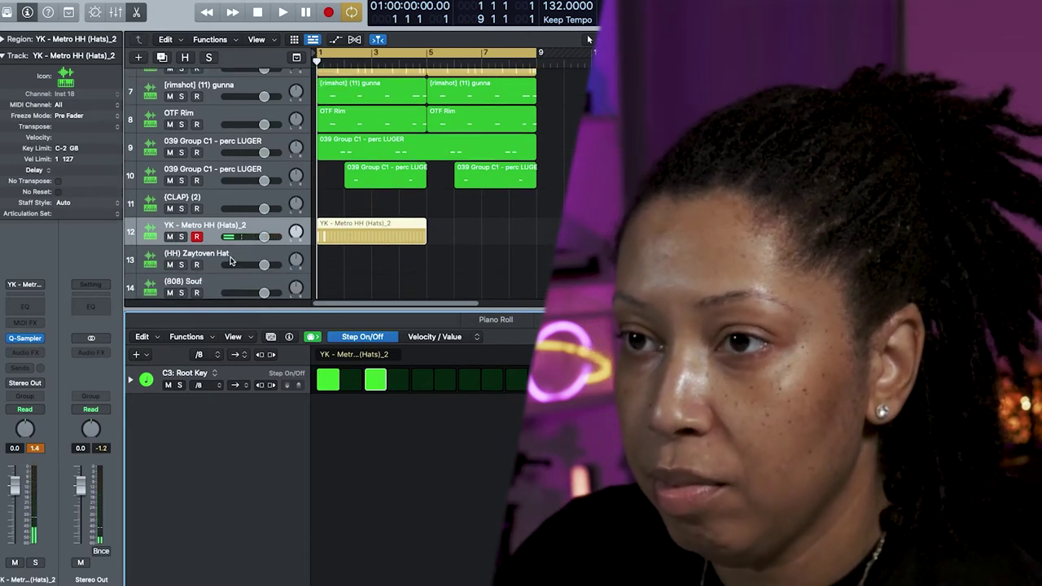
{"action": "key", "text": "space"}
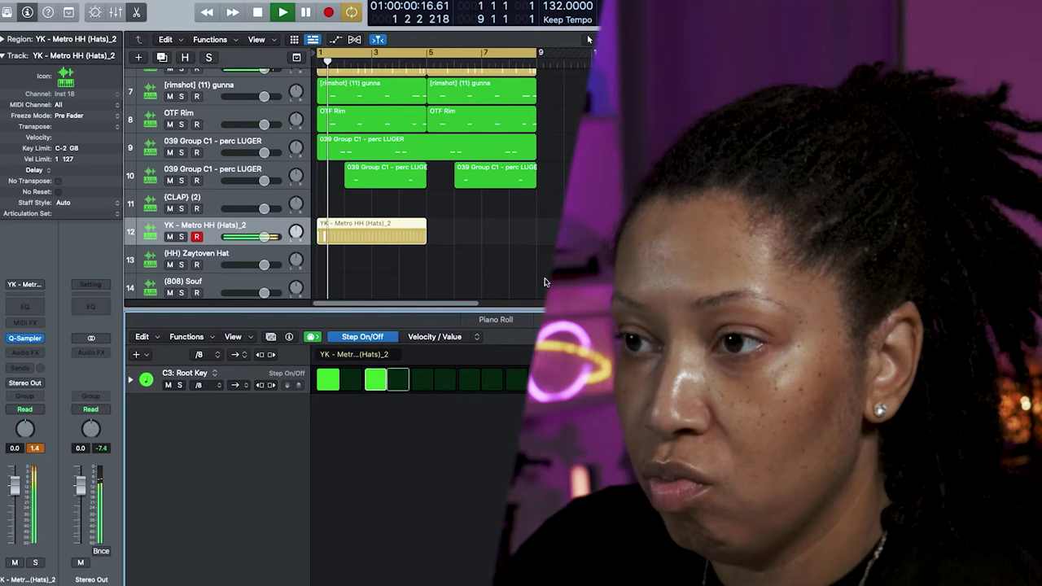
Step: Change the hi-hat row's Gate subrow to Note Repeat, set the step 7 hit to 4 repeats, and play the pattern
{"action": "left_click", "coordinate": [130, 382]}
{"action": "left_click", "coordinate": [298, 413]}
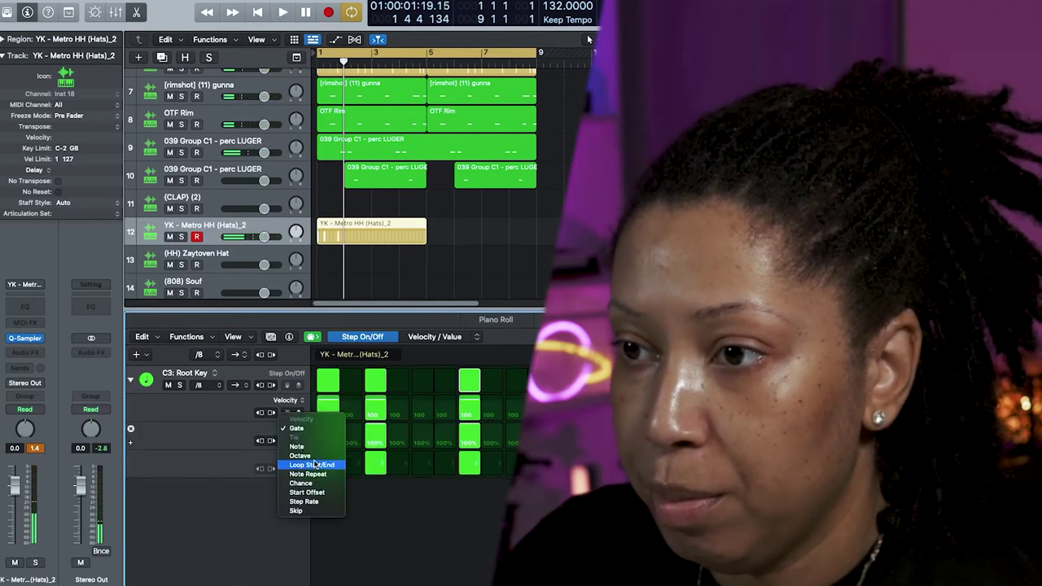
{"action": "left_click", "coordinate": [316, 475]}
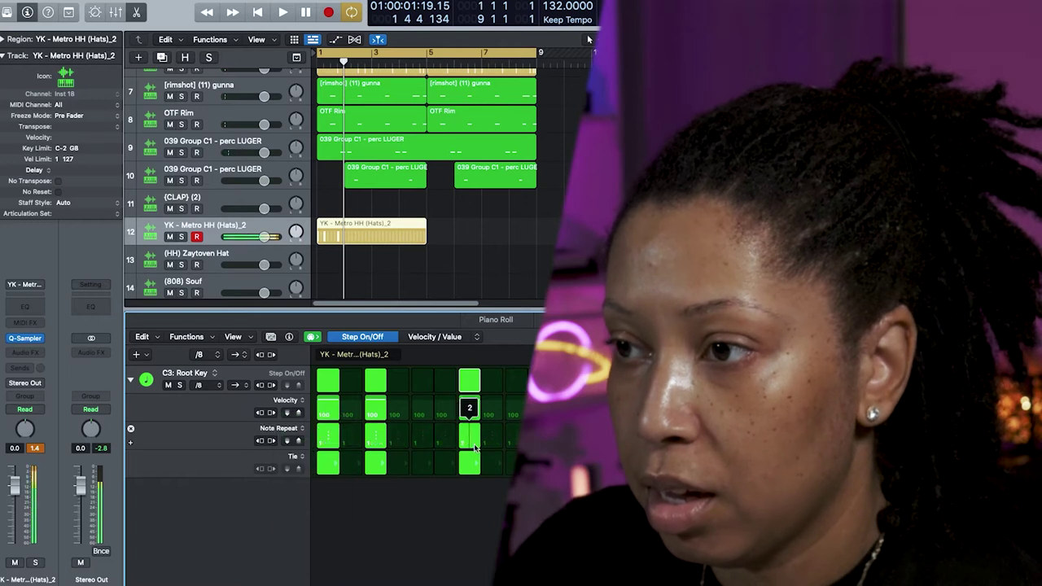
{"action": "key", "text": "space"}
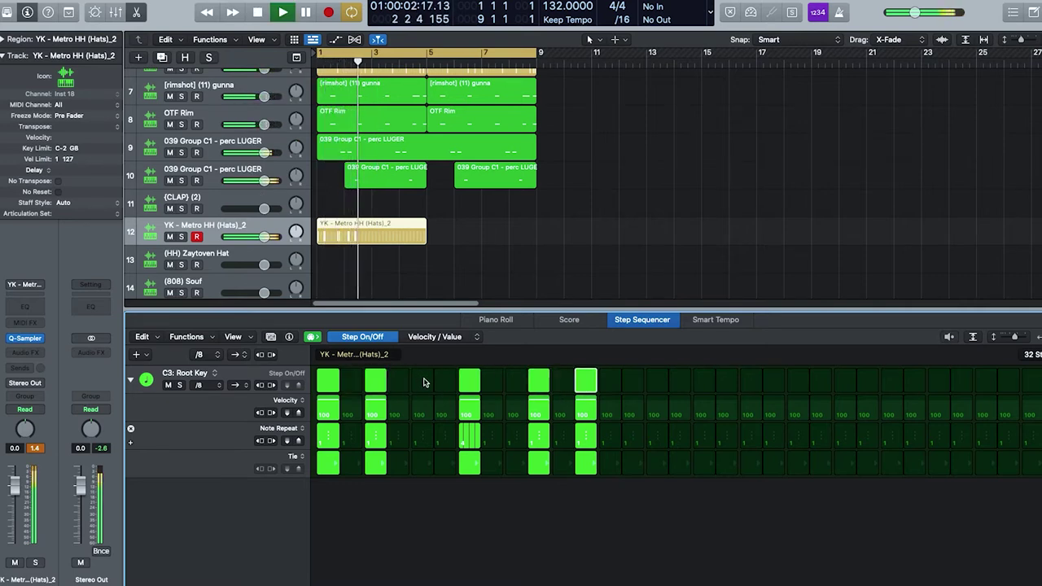
Step: Add hi-hat hits on steps 16, 17, 19 and 23 of the YK - Metro HH (Hats)_2 pattern while it plays
{"action": "left_click", "coordinate": [681, 381]}
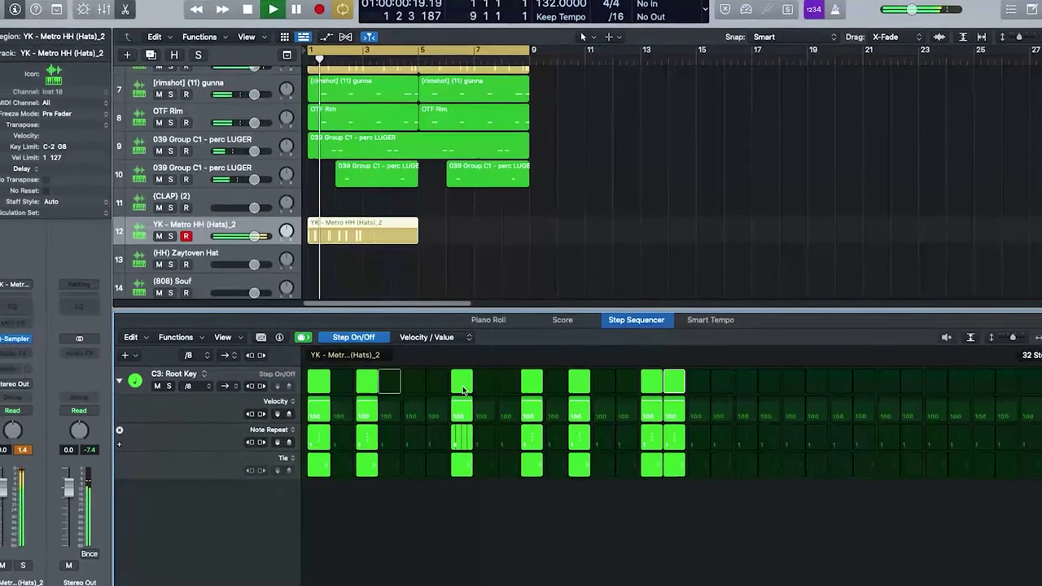
{"action": "left_click", "coordinate": [728, 381]}
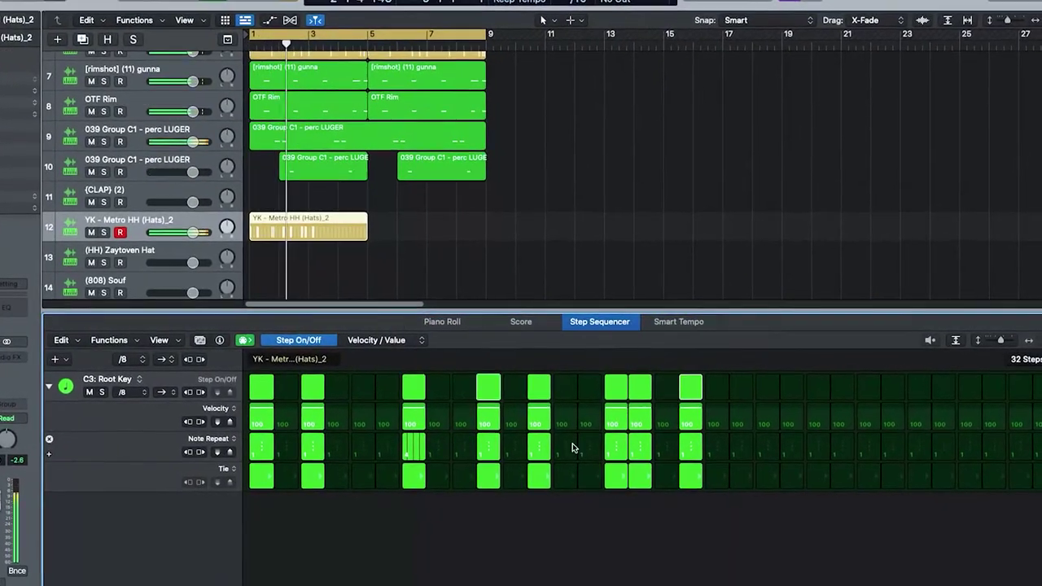
{"action": "left_click", "coordinate": [724, 386]}
{"action": "left_click", "coordinate": [724, 386]}
{"action": "left_click", "coordinate": [674, 386]}
{"action": "left_click", "coordinate": [699, 386]}
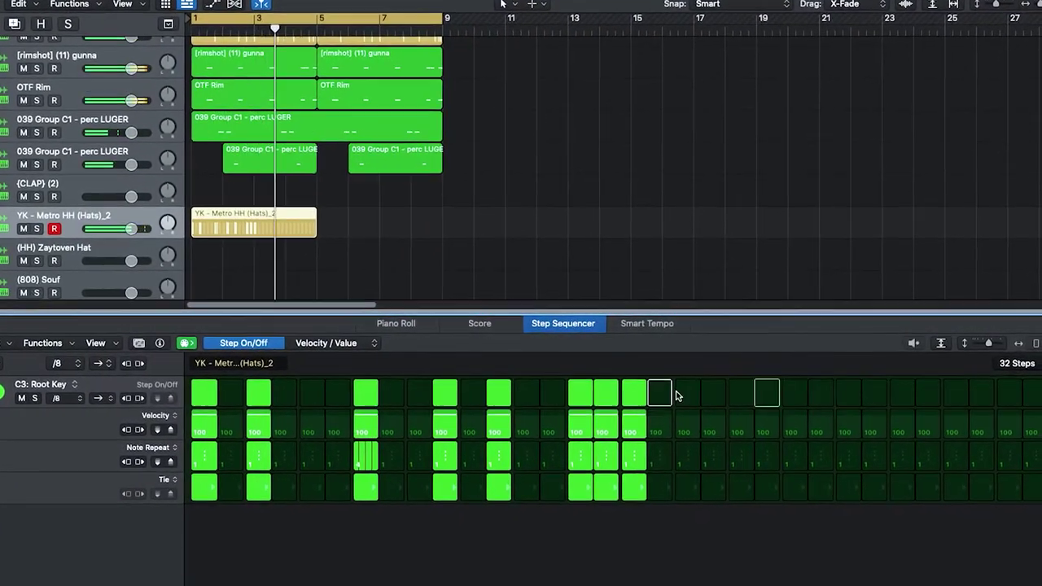
{"action": "left_click", "coordinate": [696, 392]}
{"action": "left_click", "coordinate": [751, 397]}
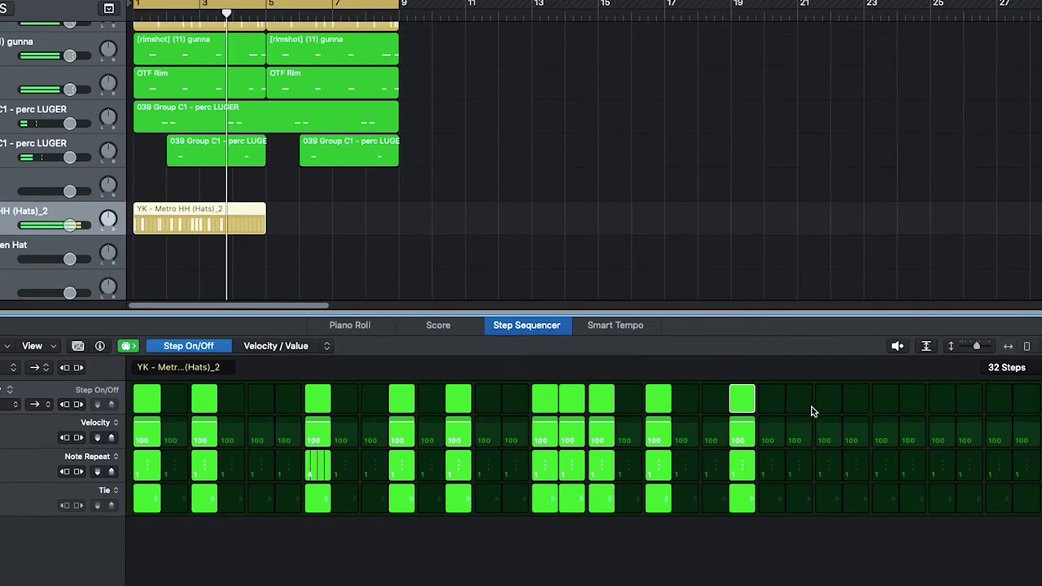
{"action": "left_click", "coordinate": [779, 397]}
{"action": "left_click", "coordinate": [751, 398]}
Step: Add a step 26 hi-hat with a note repeat of 5, and tie steps 31 and 32 with a note repeat of 3
{"action": "left_click", "coordinate": [862, 397]}
{"action": "left_click_drag", "start_coordinate": [864, 473], "coordinate": [864, 465]}
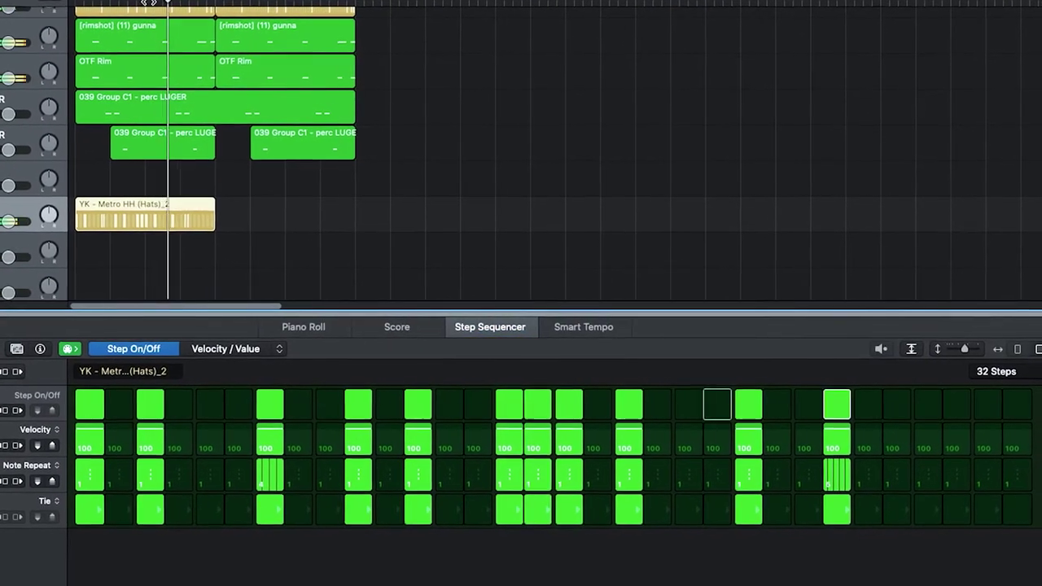
{"action": "left_click", "coordinate": [990, 402]}
{"action": "left_click", "coordinate": [1019, 402]}
{"action": "left_click", "coordinate": [995, 519]}
{"action": "left_click_drag", "start_coordinate": [993, 492], "coordinate": [992, 490]}
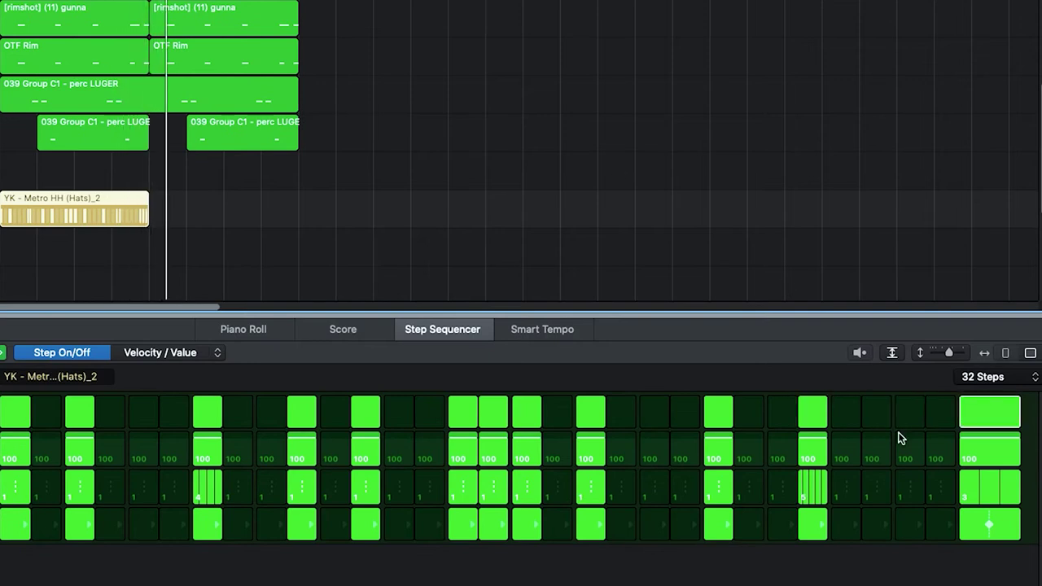
{"action": "left_click", "coordinate": [877, 412]}
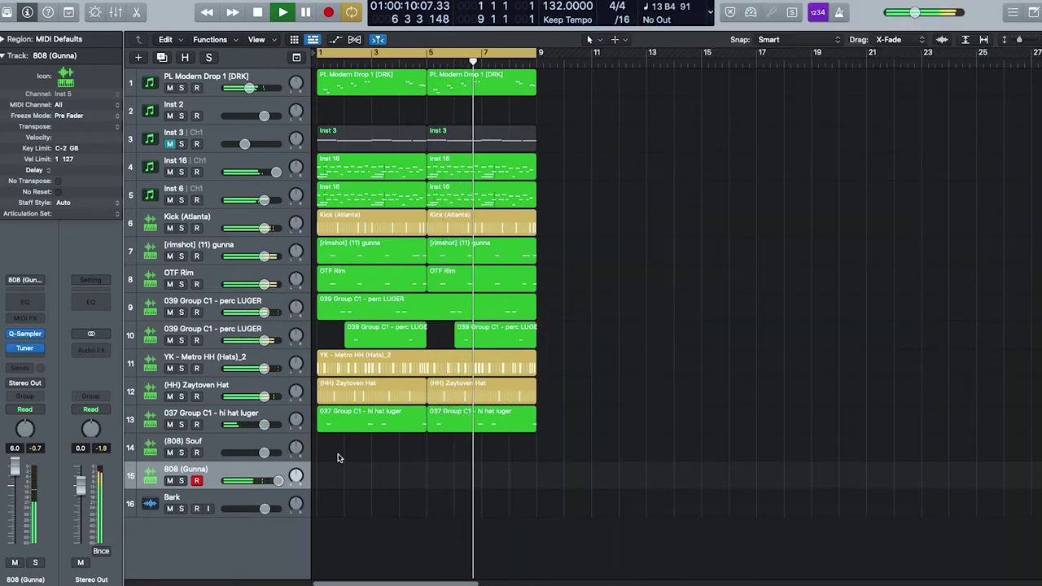
Step: Record an 808 part on the 808 (Gunna) track over the looped beat
{"action": "key", "text": "r"}
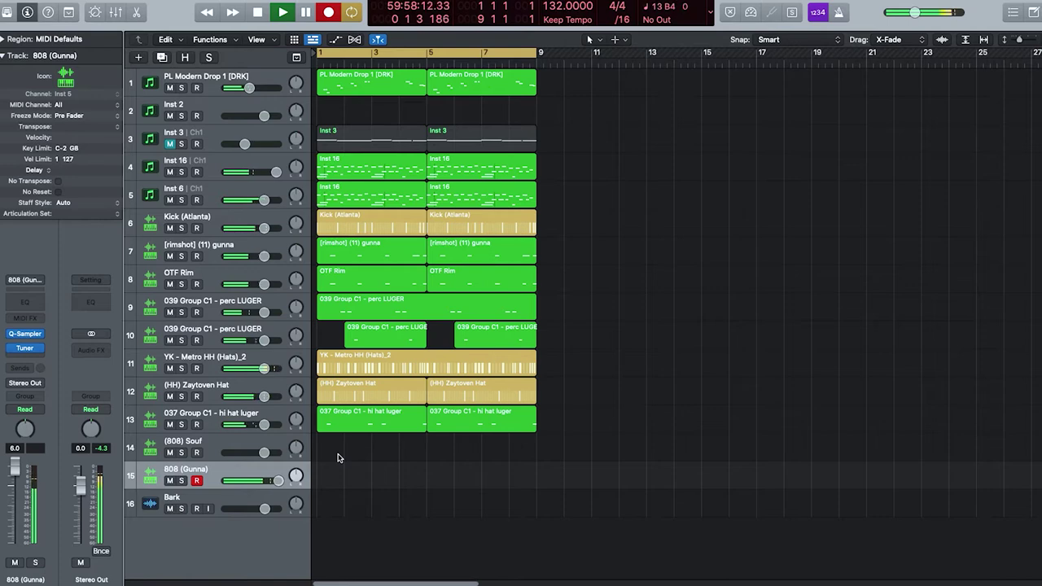
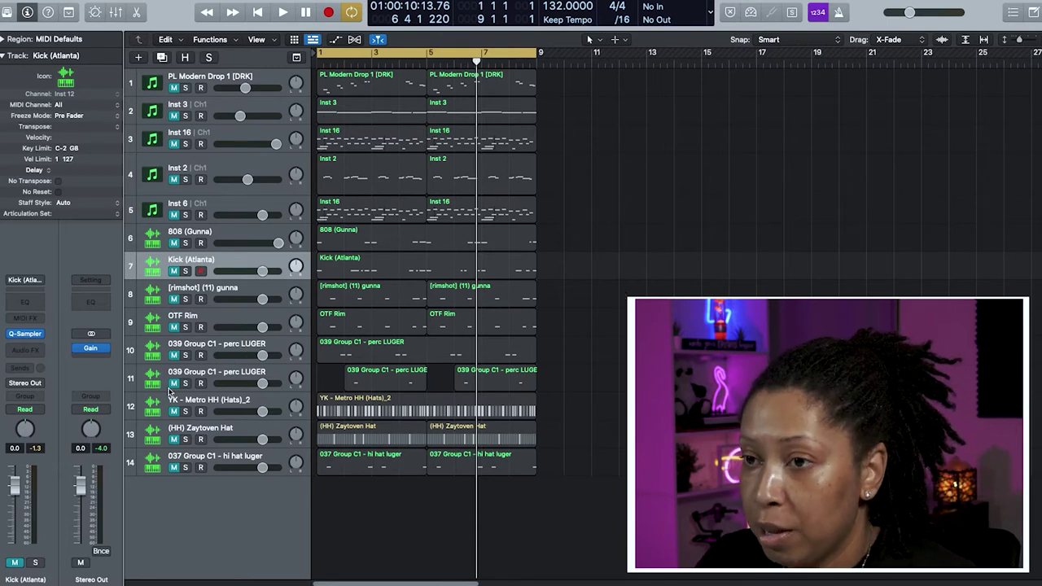
Step: Move the Kick (Atlanta) track above 808 (Gunna) and turn on the kick's Channel EQ
{"action": "left_click_drag", "start_coordinate": [155, 265], "coordinate": [157, 227]}
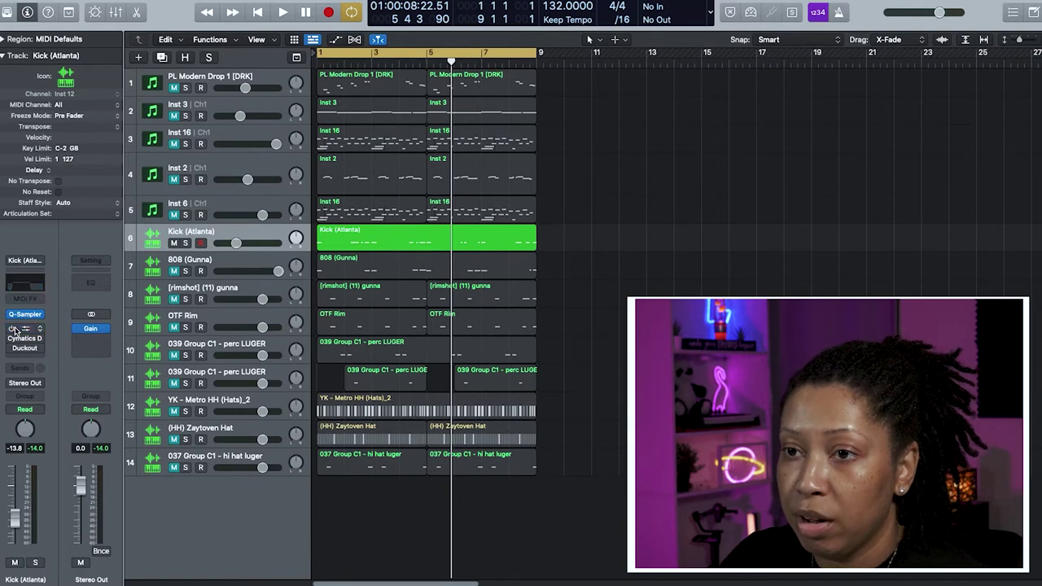
{"action": "left_click", "coordinate": [25, 328]}
{"action": "left_click", "coordinate": [15, 329]}
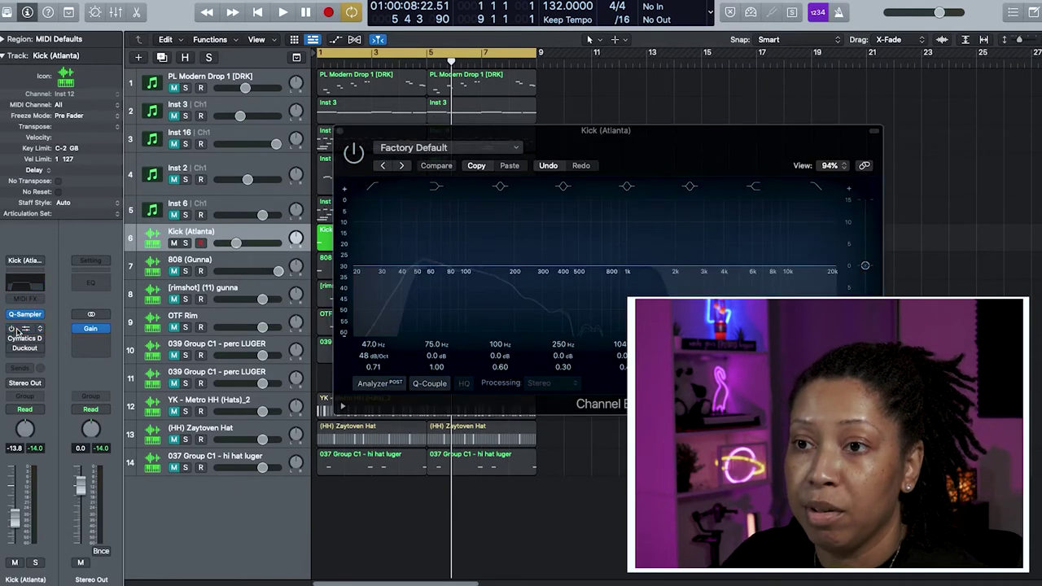
{"action": "left_click", "coordinate": [12, 329]}
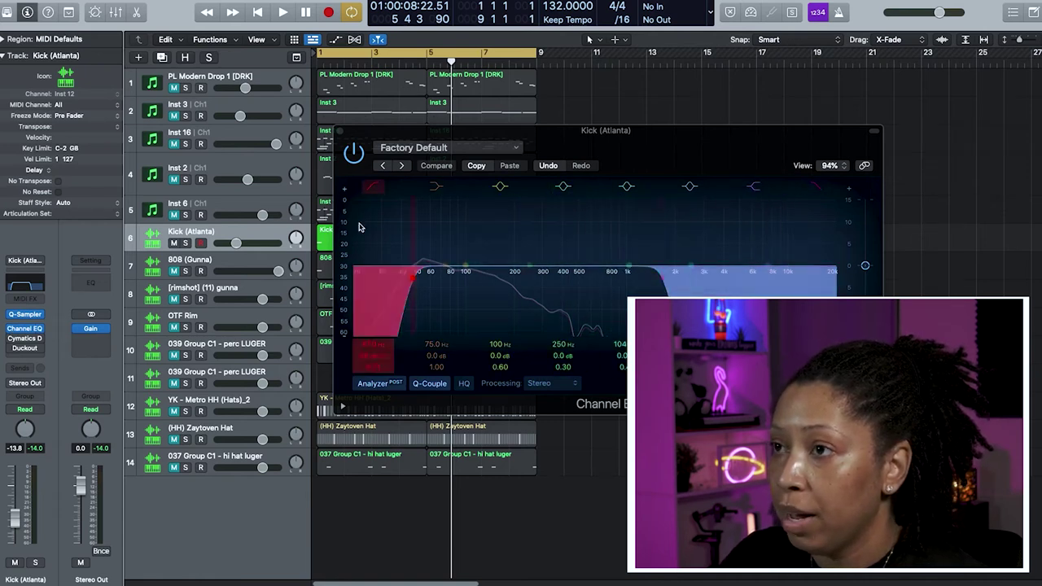
Step: Switch the kick's Channel EQ to Dual Mono and set its channel configuration to Mid/Side
{"action": "left_click", "coordinate": [40, 330]}
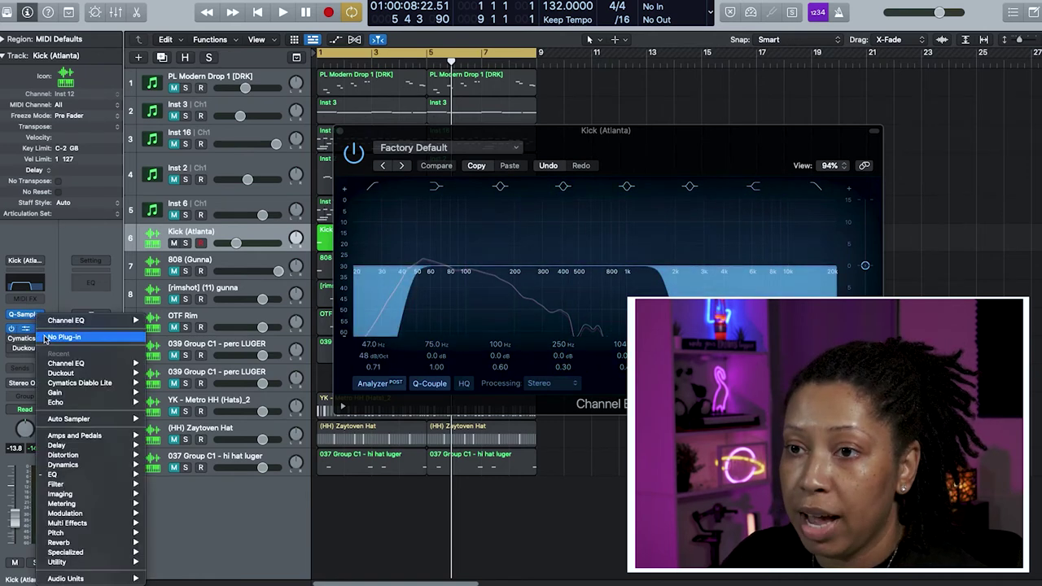
{"action": "mouse_move", "coordinate": [92, 323]}
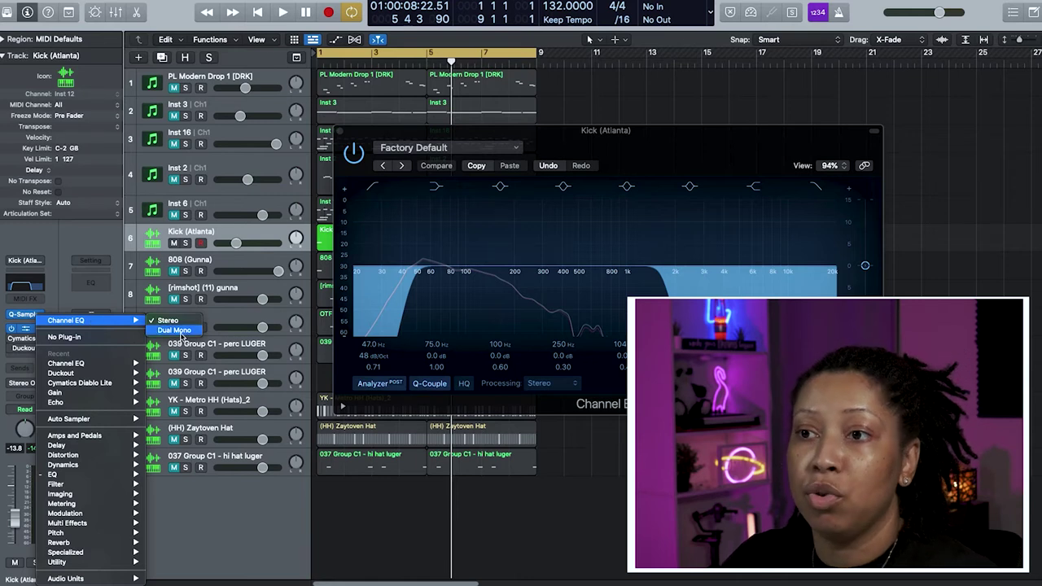
{"action": "left_click", "coordinate": [174, 329]}
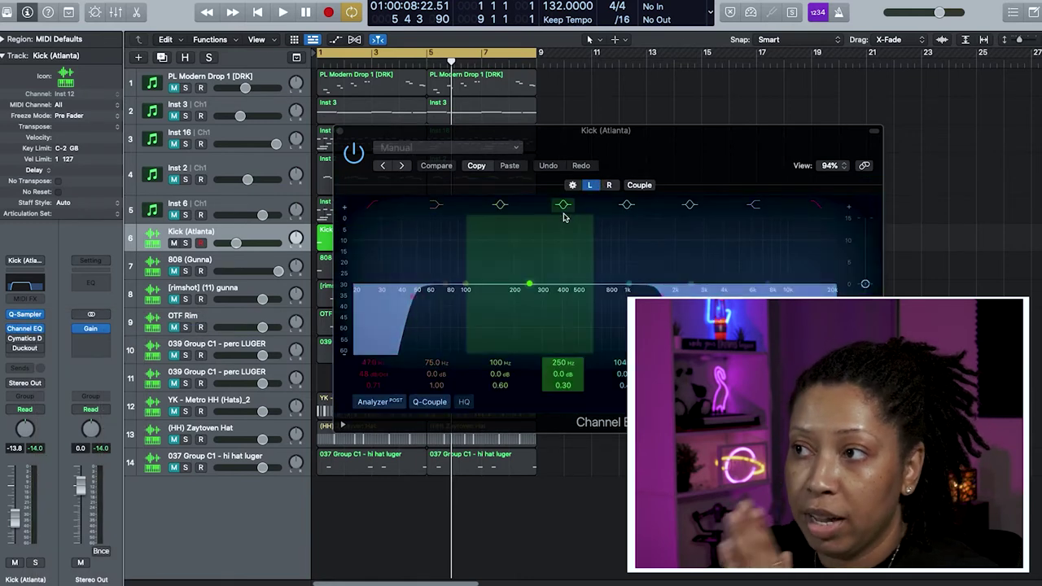
{"action": "left_click", "coordinate": [574, 186]}
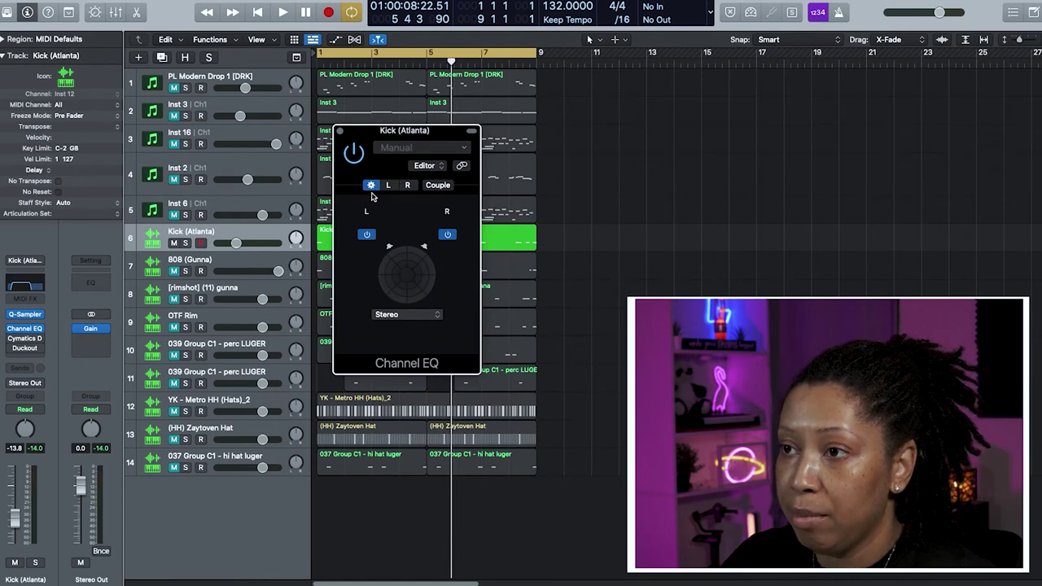
{"action": "left_click", "coordinate": [415, 315]}
{"action": "left_click", "coordinate": [403, 323]}
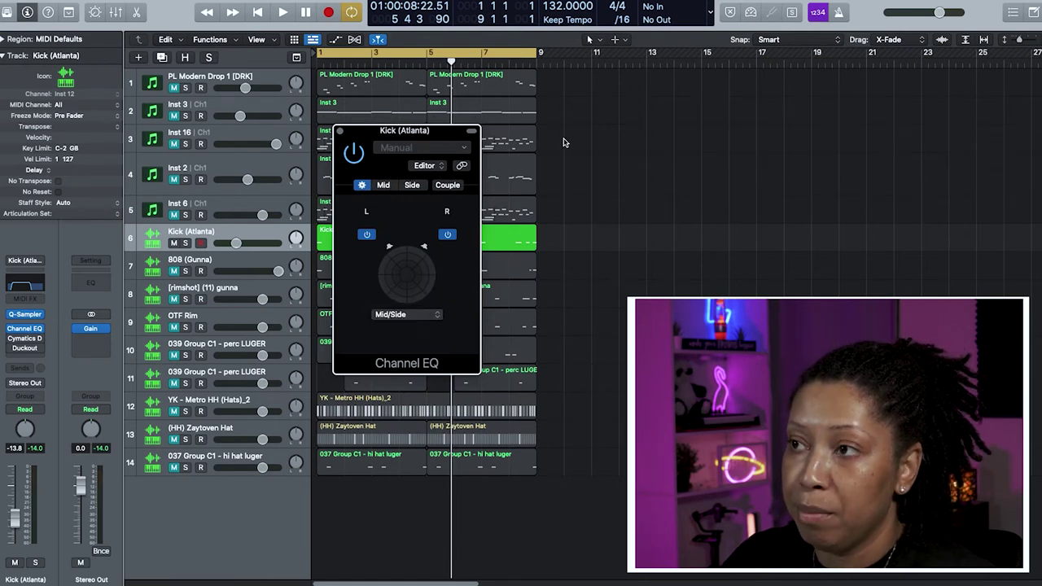
Step: Lower the Side channel's gain to the minimum in the kick's Channel EQ, return to Mid, and play the kick back
{"action": "left_click", "coordinate": [411, 185]}
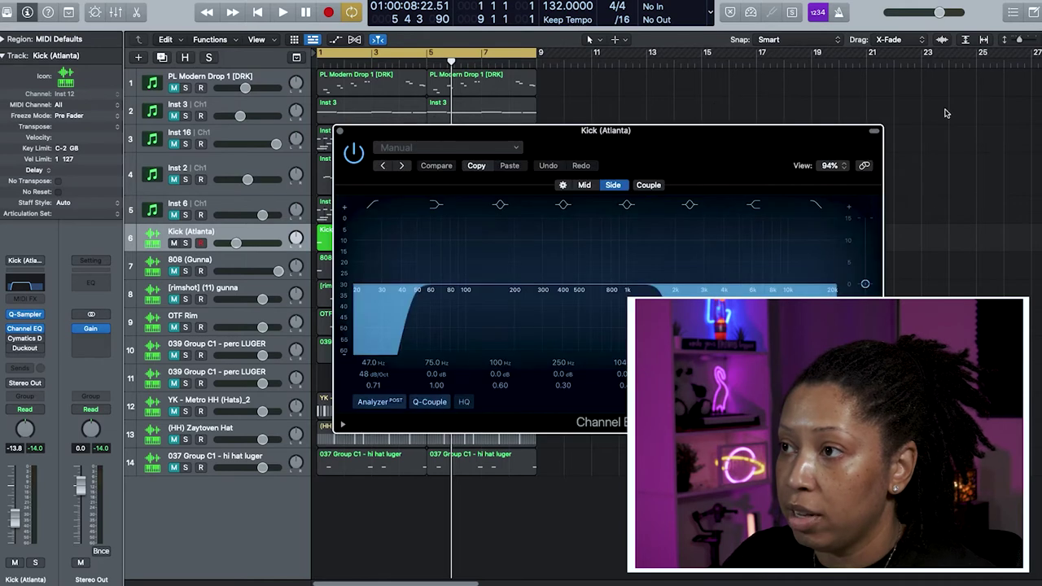
{"action": "left_click_drag", "start_coordinate": [866, 286], "coordinate": [866, 355]}
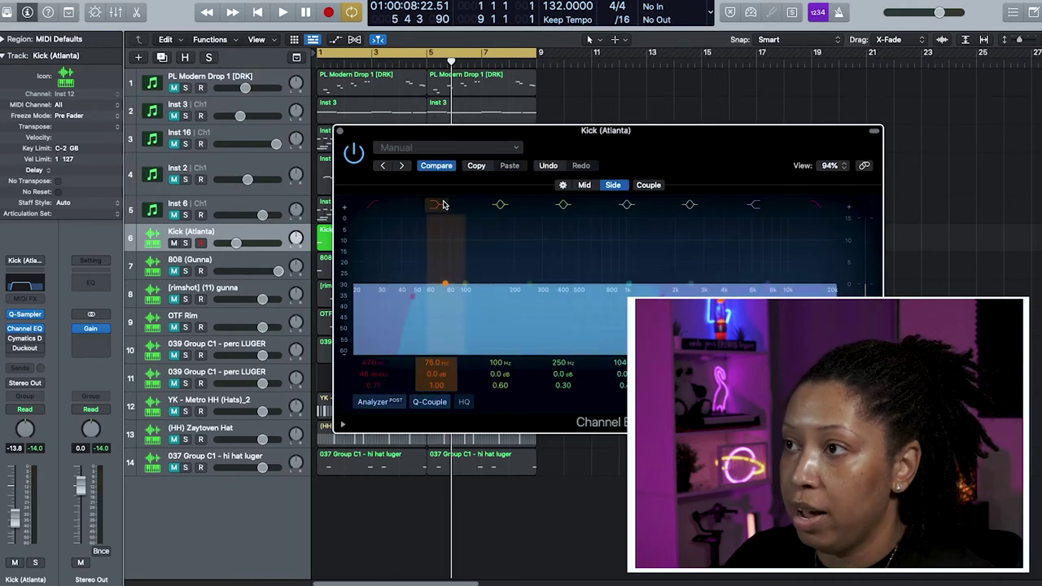
{"action": "left_click", "coordinate": [585, 185]}
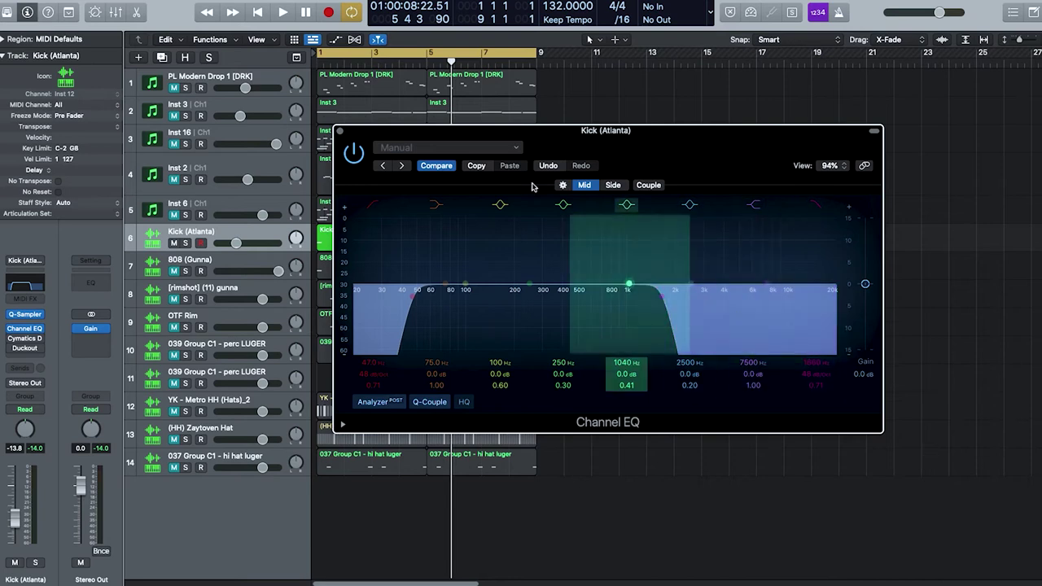
{"action": "left_click", "coordinate": [341, 132]}
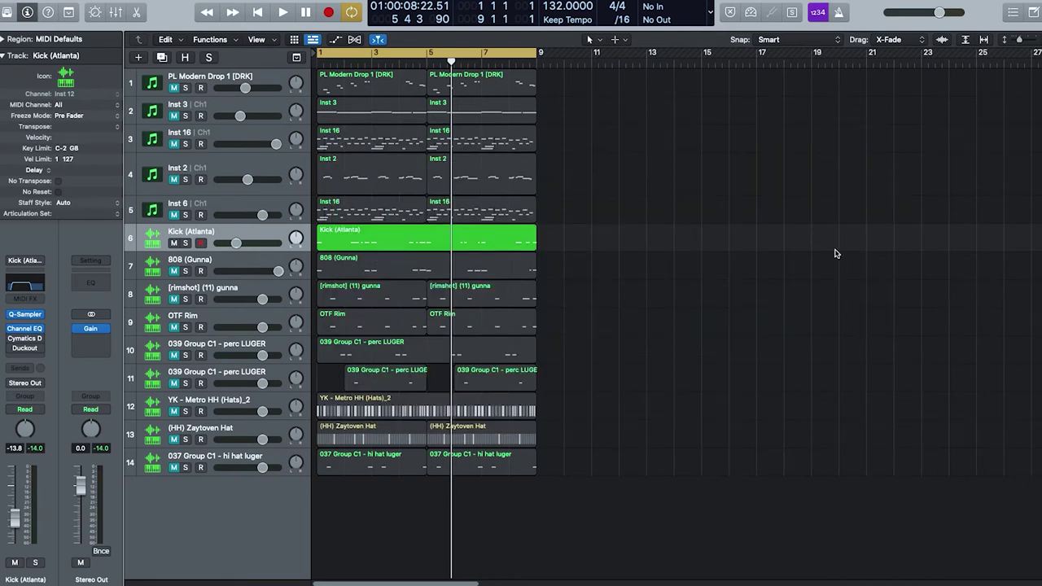
{"action": "key", "text": "space"}
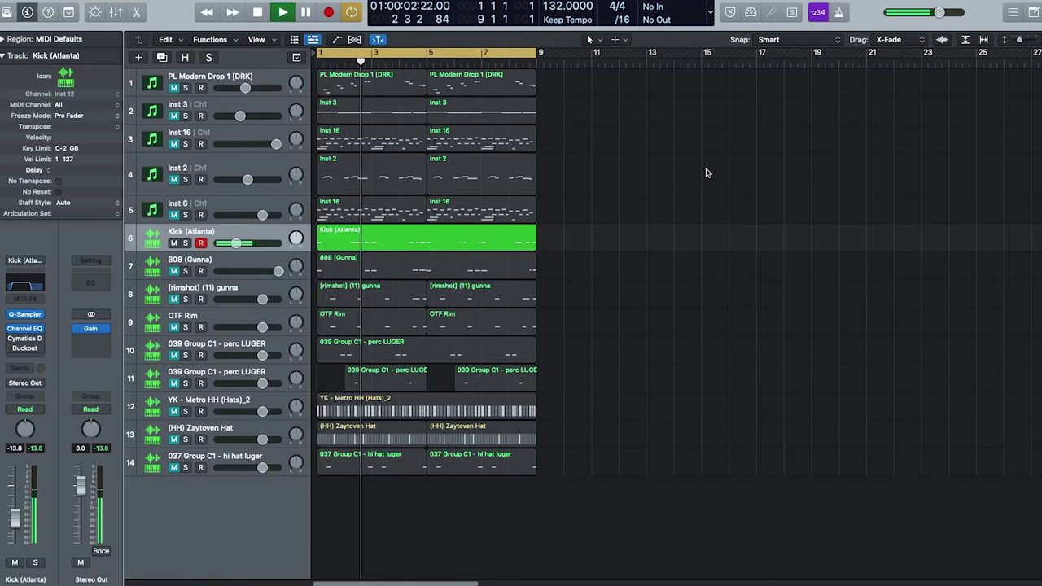
{"action": "key", "text": "space"}
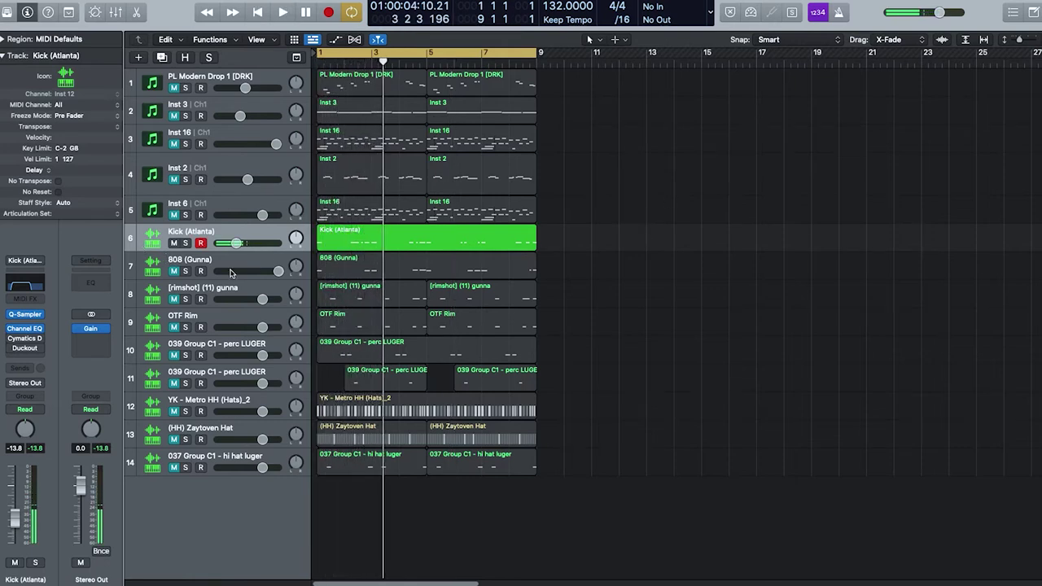
Step: Turn on Cymatics Diablo Lite on the kick and check its Punch and Clip settings
{"action": "left_click", "coordinate": [10, 339]}
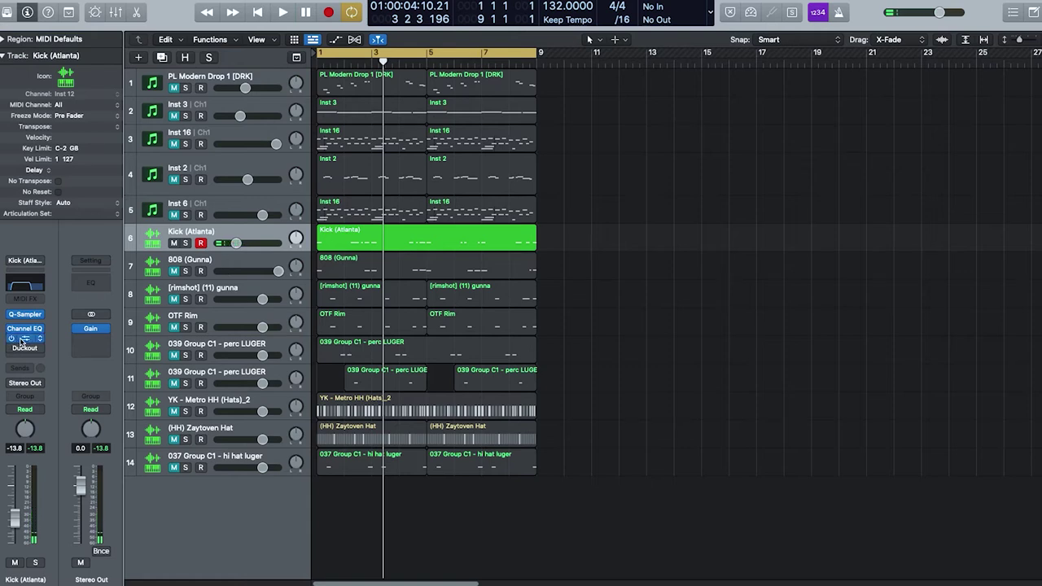
{"action": "left_click", "coordinate": [34, 343]}
{"action": "mouse_move", "coordinate": [407, 320]}
{"action": "mouse_move", "coordinate": [674, 327]}
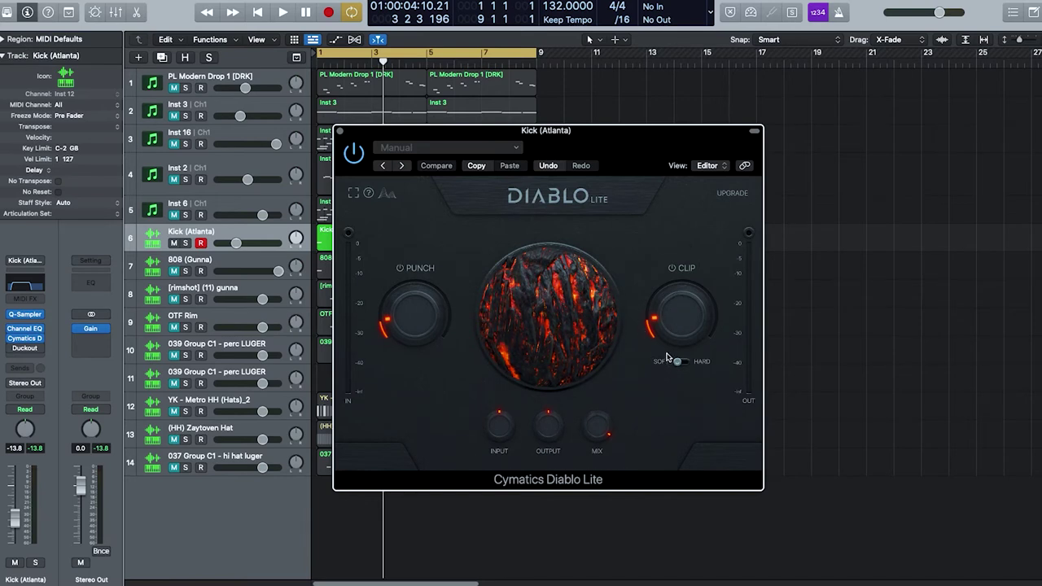
{"action": "left_click", "coordinate": [340, 132]}
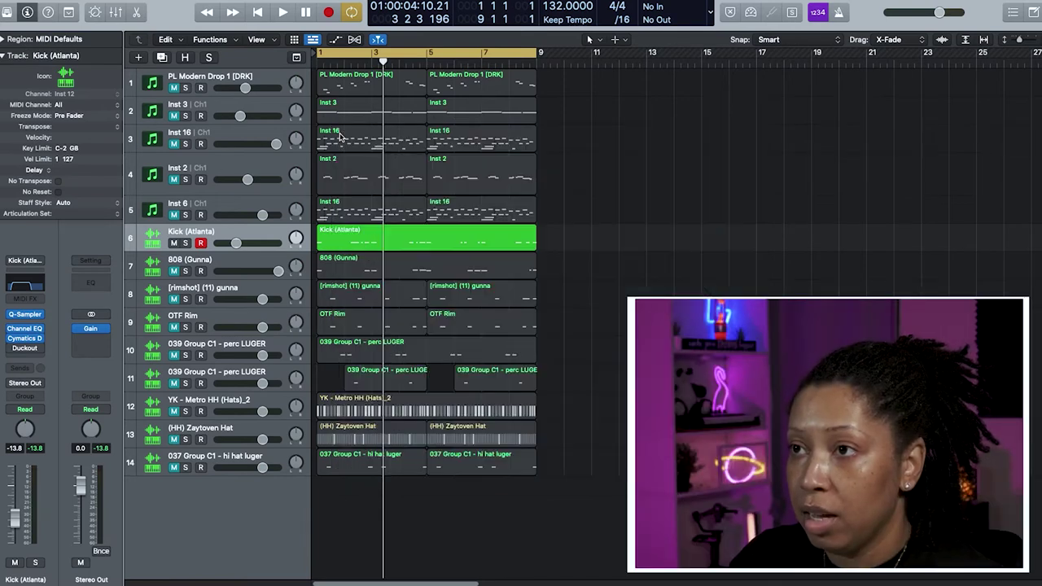
Step: Turn on the kick's Duckout plug-in and choose 808 (Gunna) (Inst 5) as its side chain source
{"action": "mouse_move", "coordinate": [10, 340]}
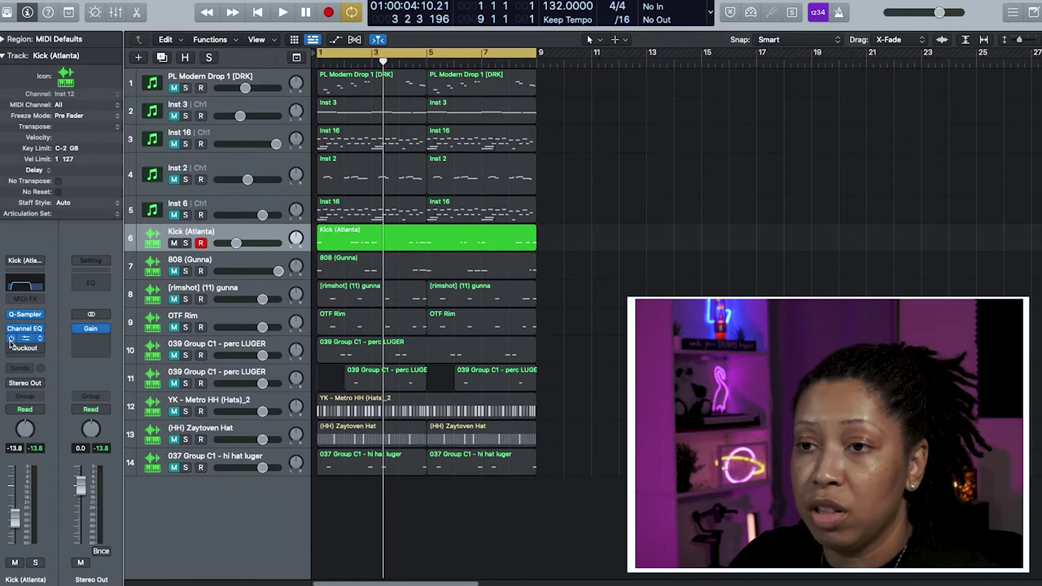
{"action": "left_click", "coordinate": [6, 357]}
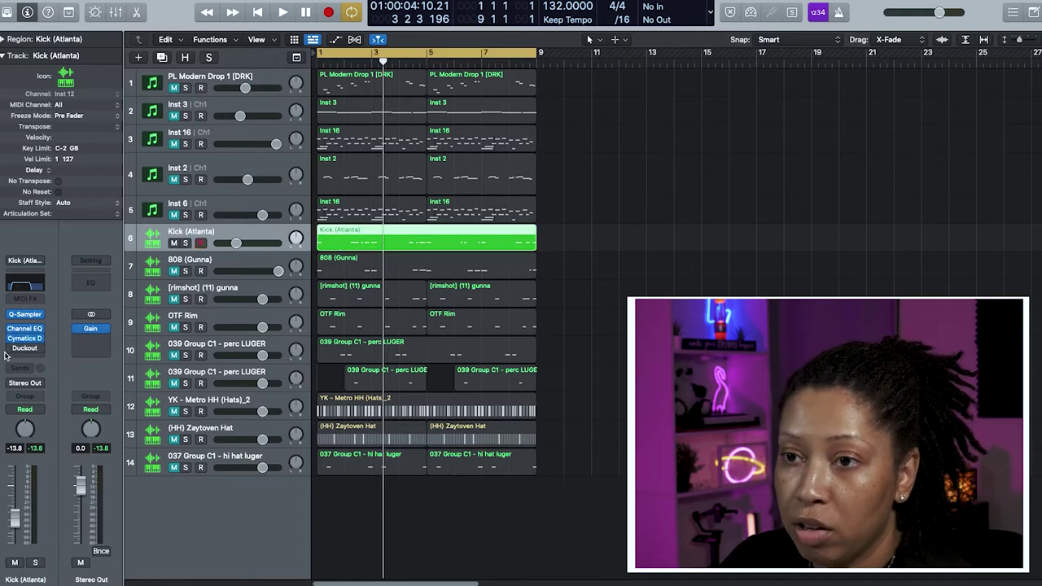
{"action": "left_click", "coordinate": [20, 349]}
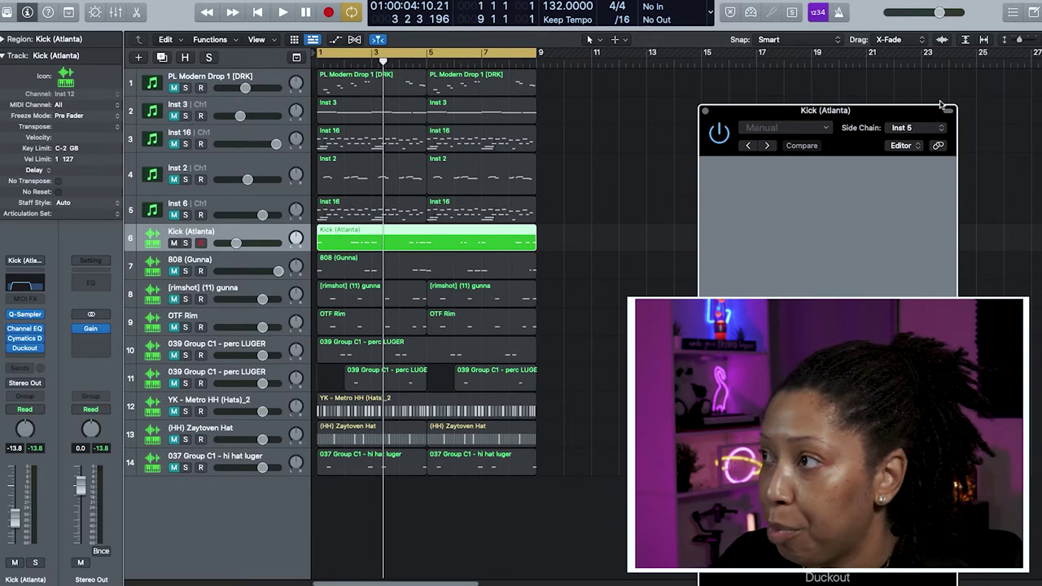
{"action": "left_click", "coordinate": [931, 129]}
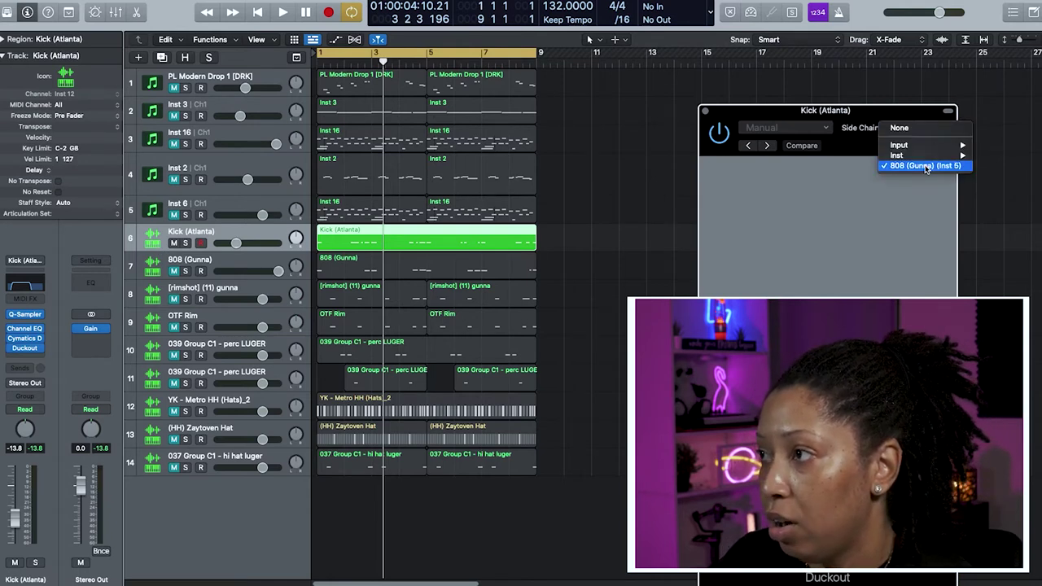
{"action": "mouse_move", "coordinate": [931, 157]}
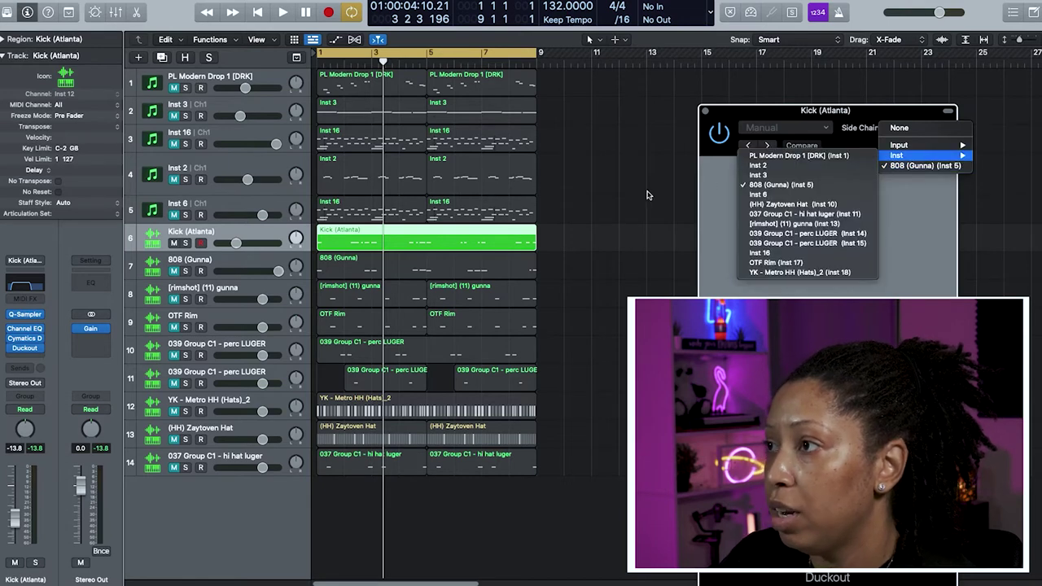
{"action": "left_click", "coordinate": [745, 185]}
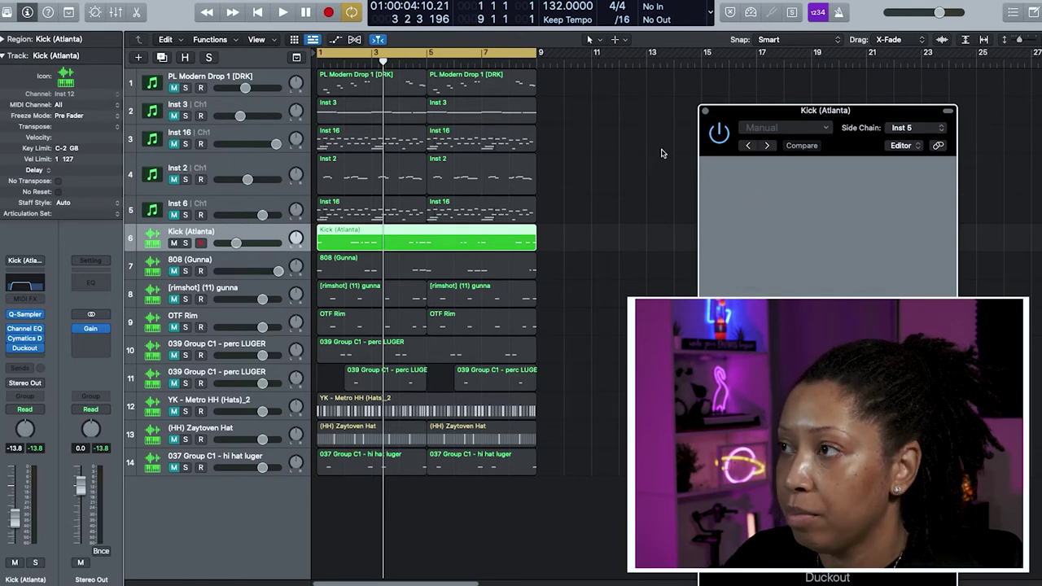
Step: Move the 808's Channel EQ above the Tuner in its effects chain and switch it to Dual Mono
{"action": "left_click_drag", "start_coordinate": [761, 110], "coordinate": [692, 110]}
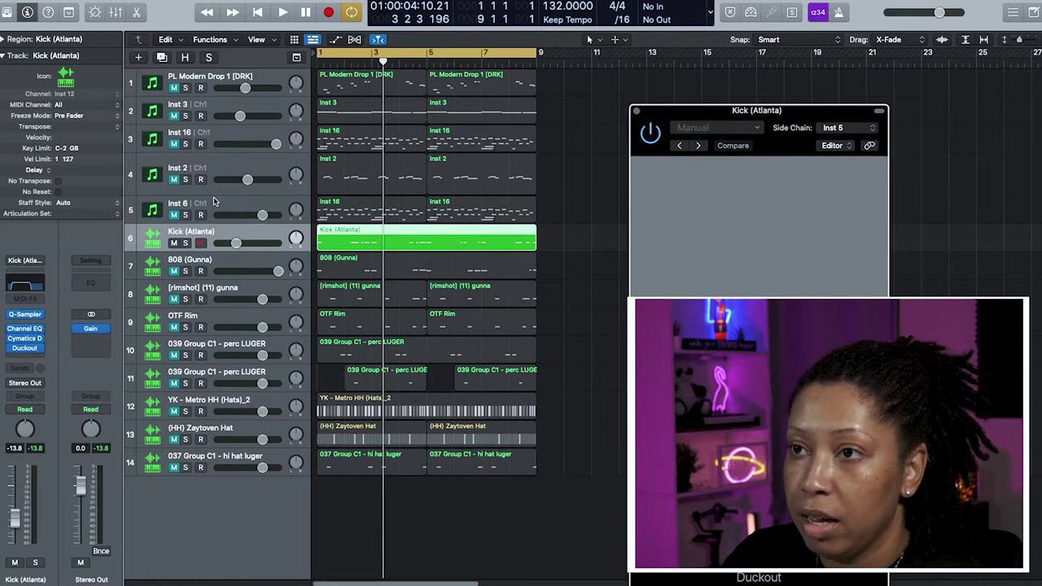
{"action": "left_click", "coordinate": [200, 261]}
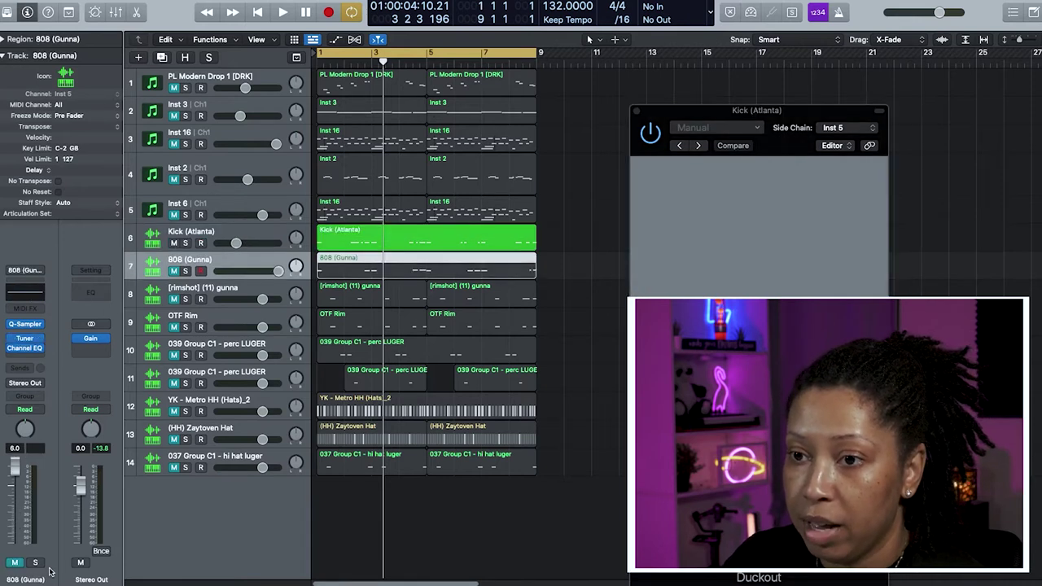
{"action": "left_click", "coordinate": [41, 327]}
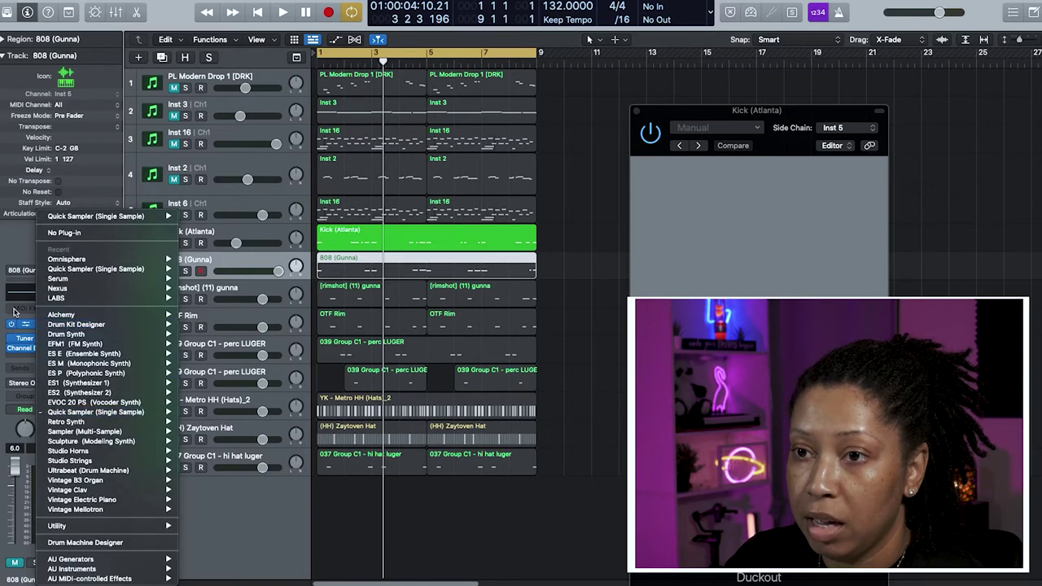
{"action": "left_click", "coordinate": [13, 313]}
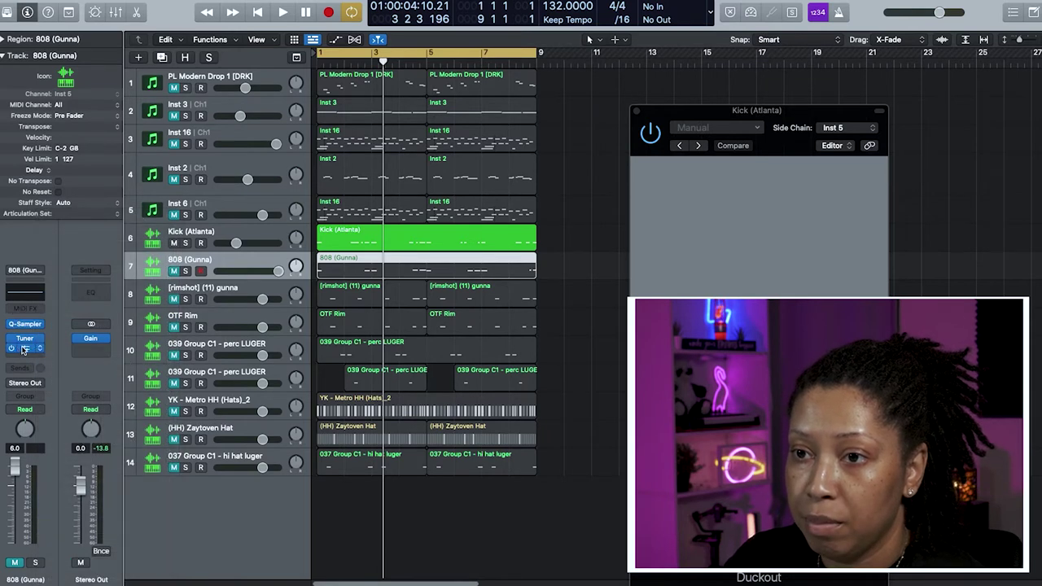
{"action": "left_click", "coordinate": [39, 342]}
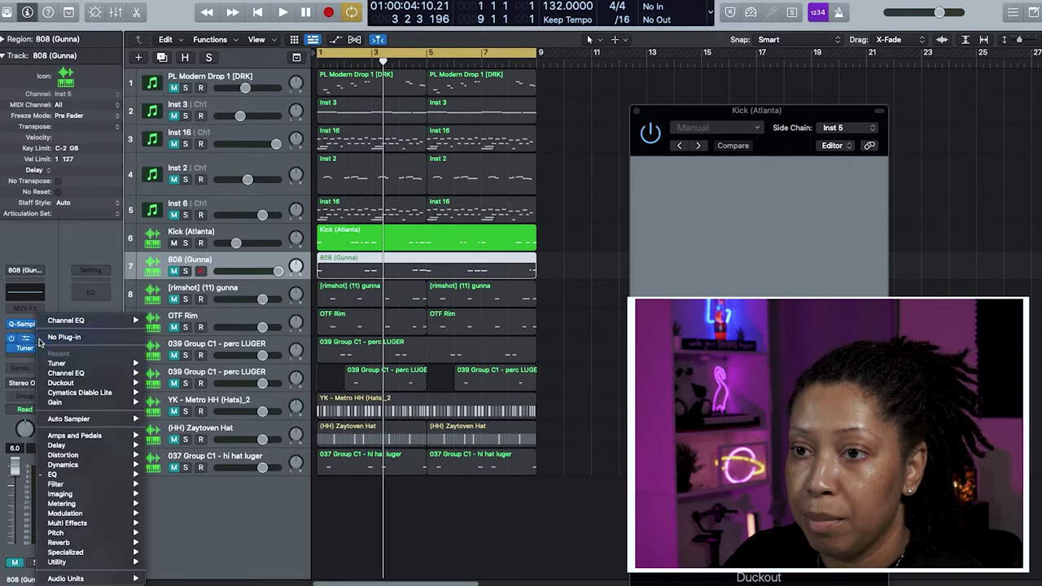
{"action": "mouse_move", "coordinate": [84, 323]}
{"action": "left_click", "coordinate": [185, 330]}
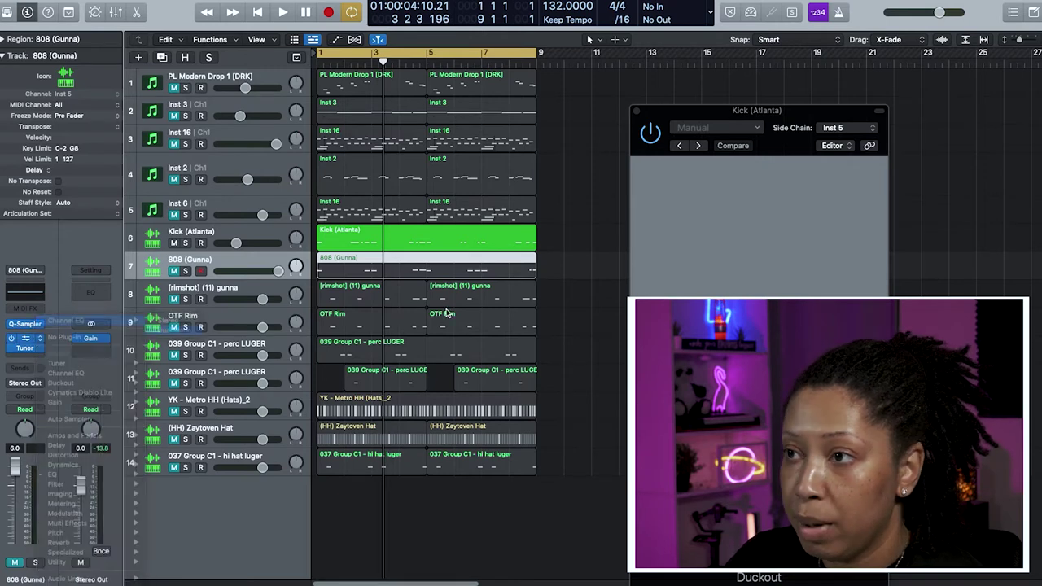
Step: Set the 808's Channel EQ to Mid/Side, lower the Side channel's gain to the minimum, and return to Mid
{"action": "double_click", "coordinate": [31, 293]}
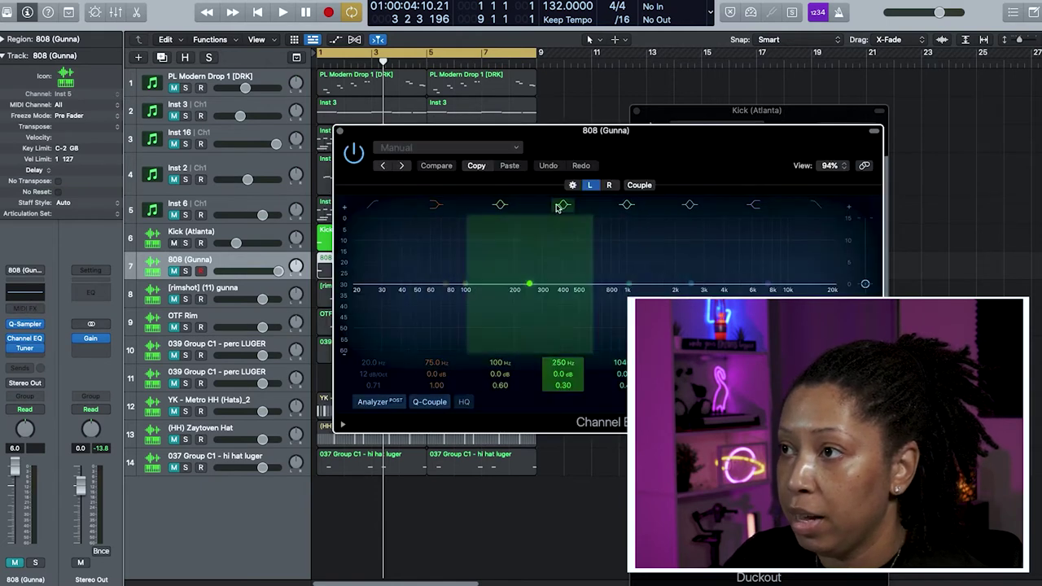
{"action": "left_click", "coordinate": [573, 184]}
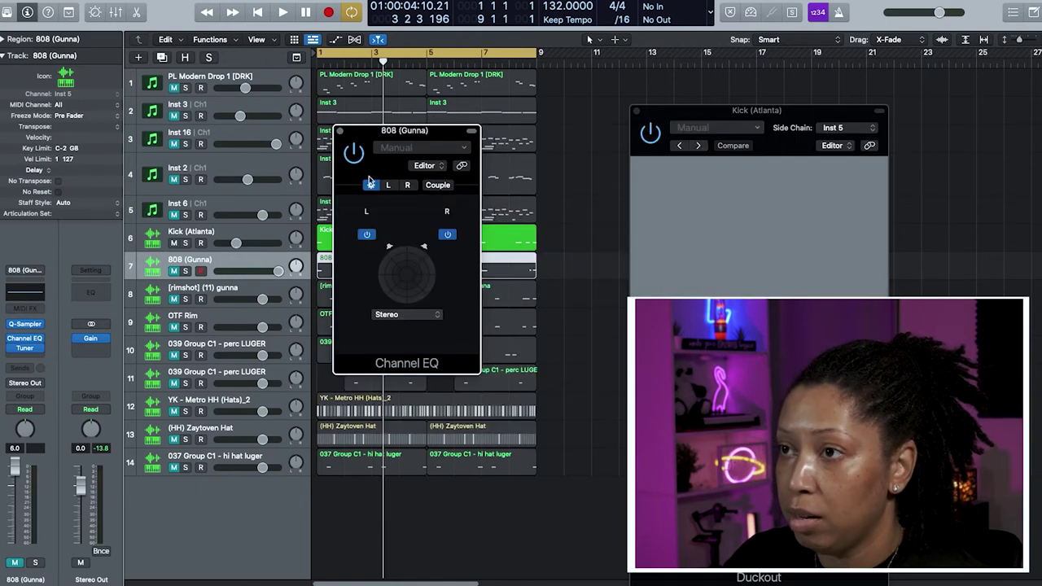
{"action": "left_click", "coordinate": [432, 318]}
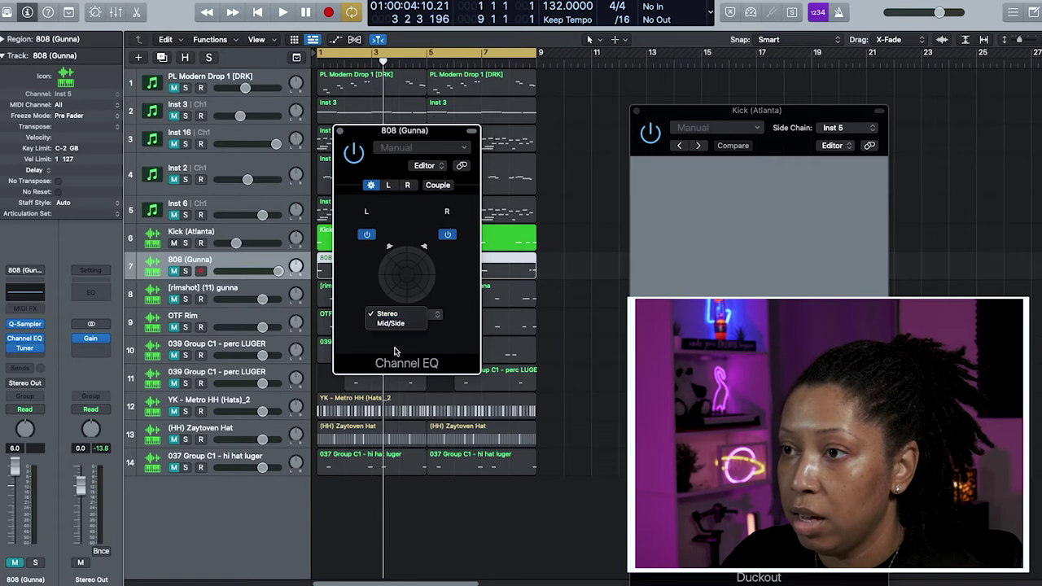
{"action": "left_click", "coordinate": [397, 327]}
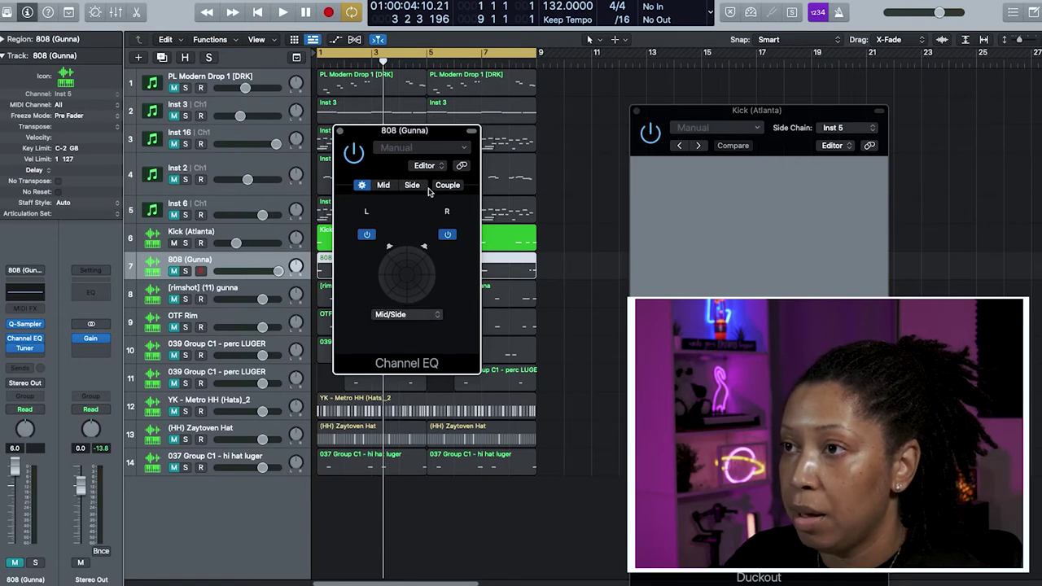
{"action": "left_click", "coordinate": [412, 184]}
{"action": "left_click_drag", "start_coordinate": [865, 285], "coordinate": [865, 358]}
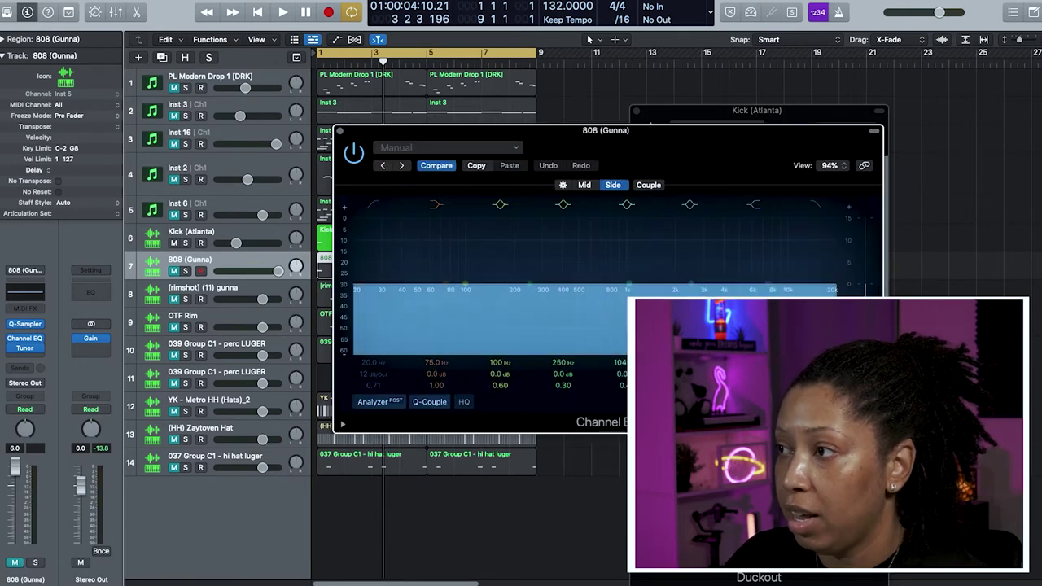
{"action": "left_click", "coordinate": [586, 187]}
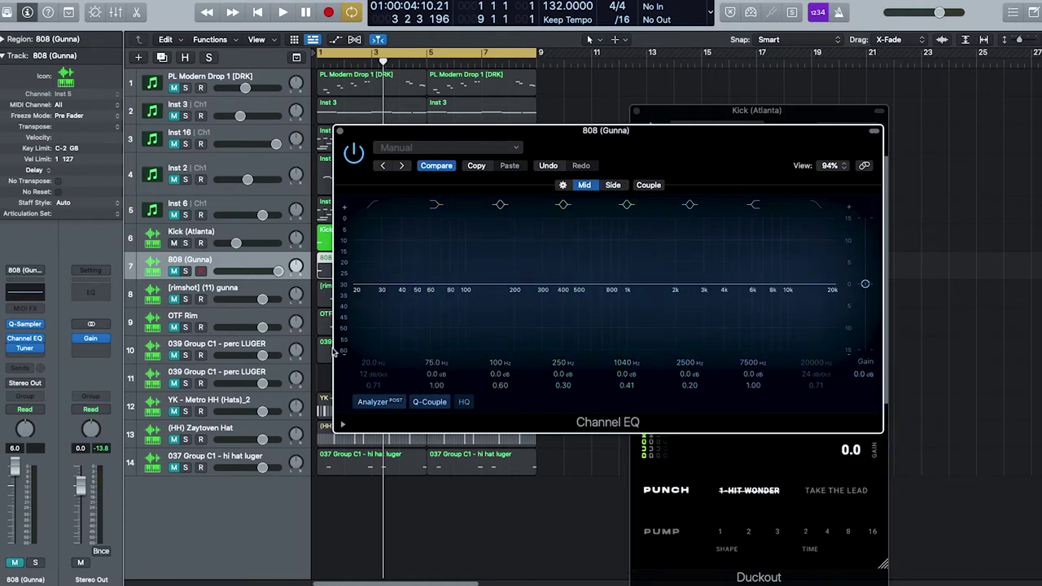
Step: Enable the low-cut filter on the 808's Mid channel at about 40.6 Hz with a 48 dB/Oct slope
{"action": "left_click_drag", "start_coordinate": [418, 158], "coordinate": [608, 149]}
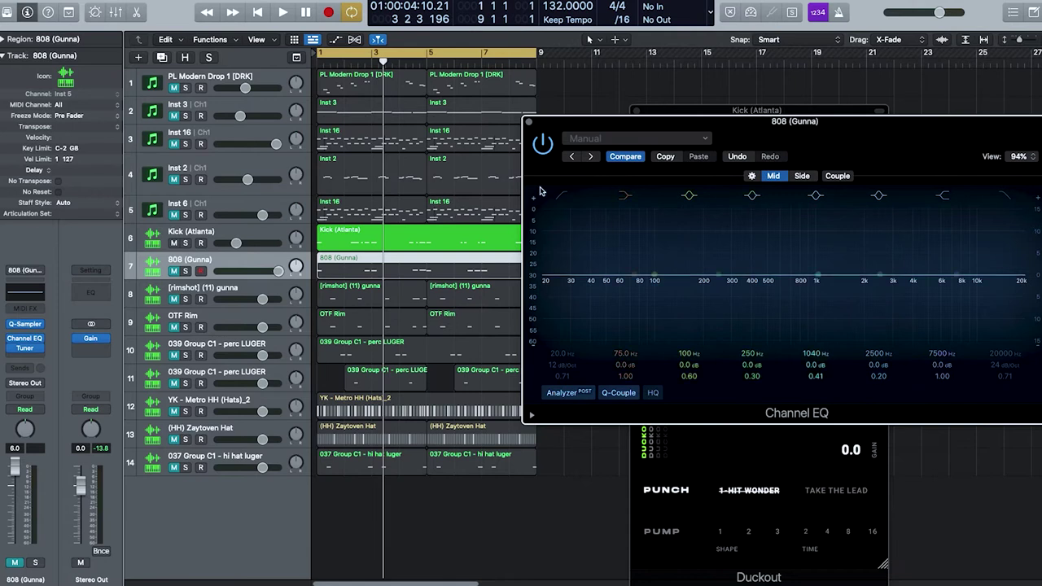
{"action": "left_click", "coordinate": [560, 194]}
{"action": "left_click_drag", "start_coordinate": [563, 365], "coordinate": [564, 356]}
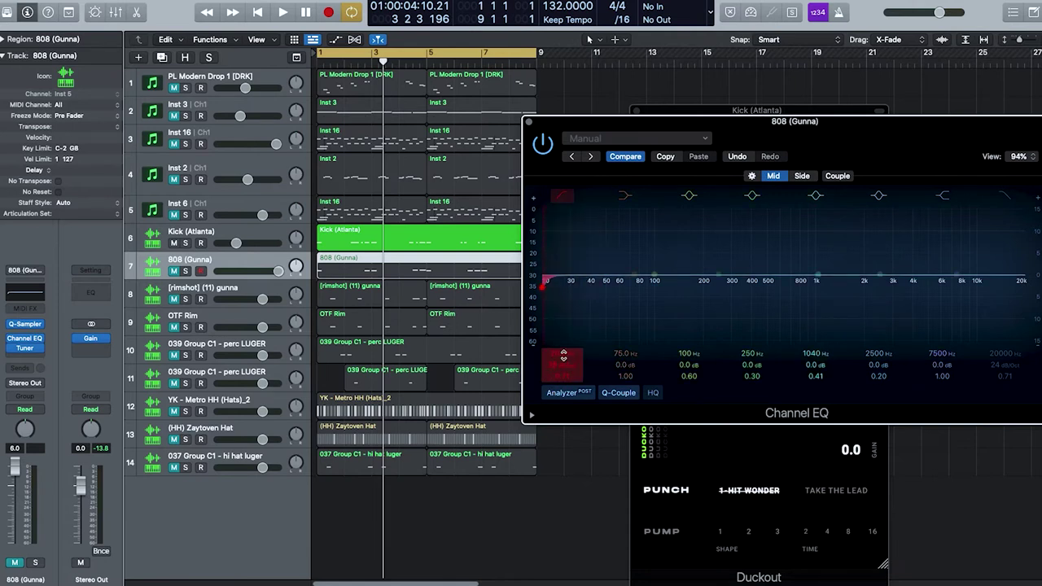
{"action": "left_click_drag", "start_coordinate": [544, 282], "coordinate": [583, 285]}
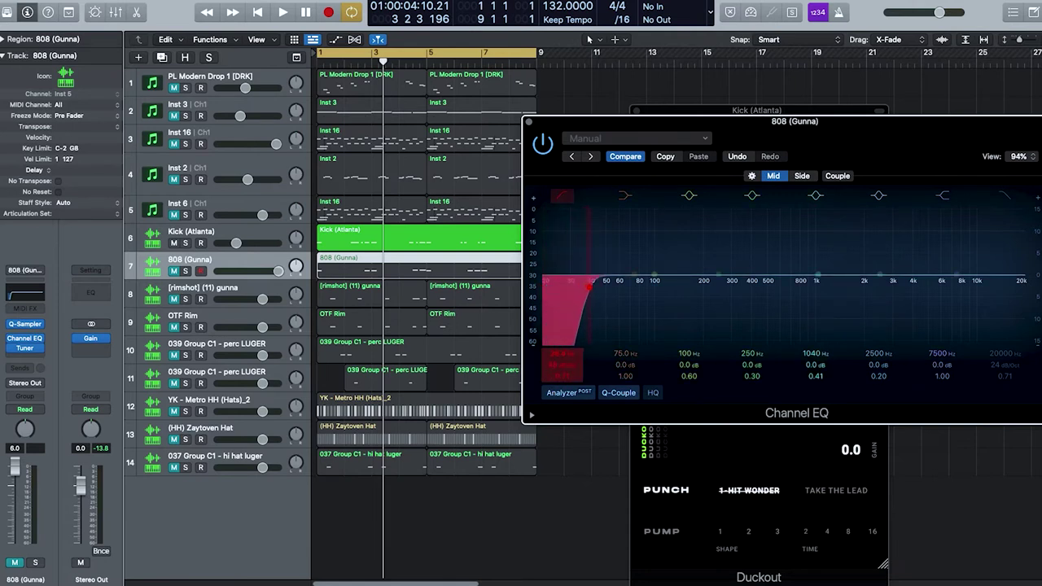
Step: Play the loop, unmute the 808 (Gunna) track, and lower its volume to -18.0 dB
{"action": "key", "text": "space"}
{"action": "left_click_drag", "start_coordinate": [885, 143], "coordinate": [768, 142]}
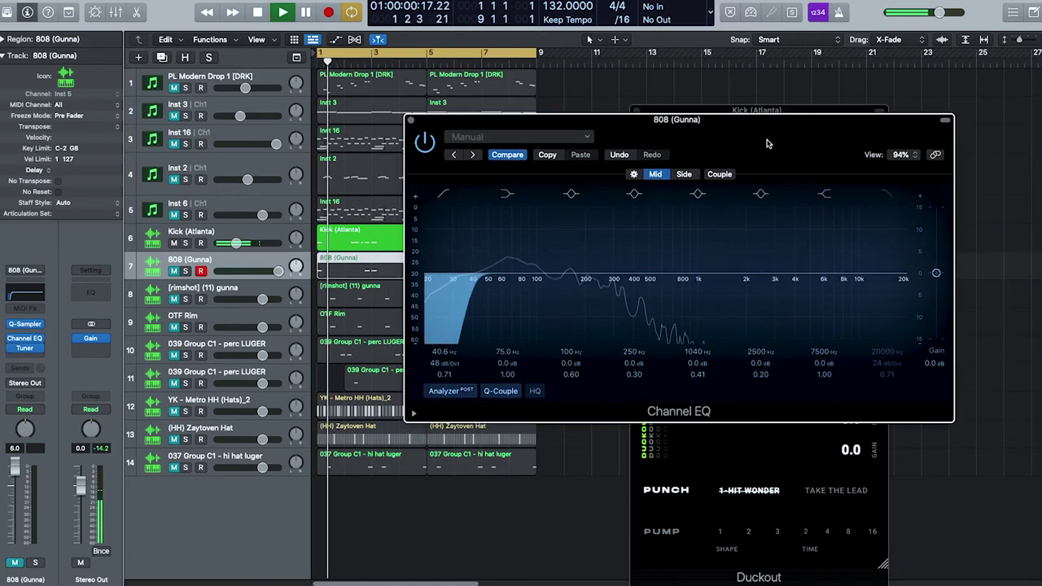
{"action": "left_click", "coordinate": [174, 271]}
{"action": "left_click_drag", "start_coordinate": [278, 271], "coordinate": [231, 271]}
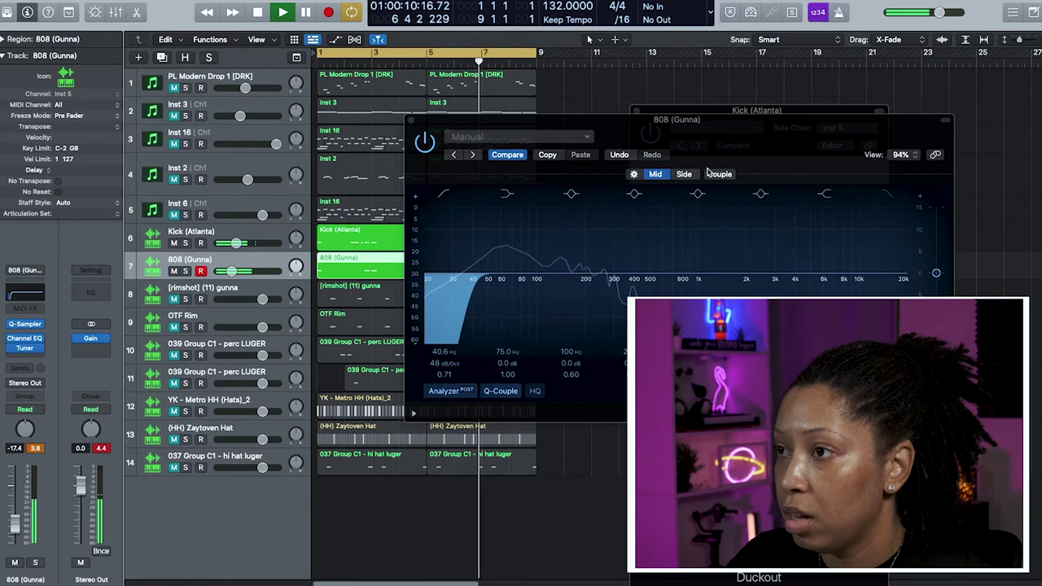
{"action": "left_click_drag", "start_coordinate": [233, 271], "coordinate": [230, 271]}
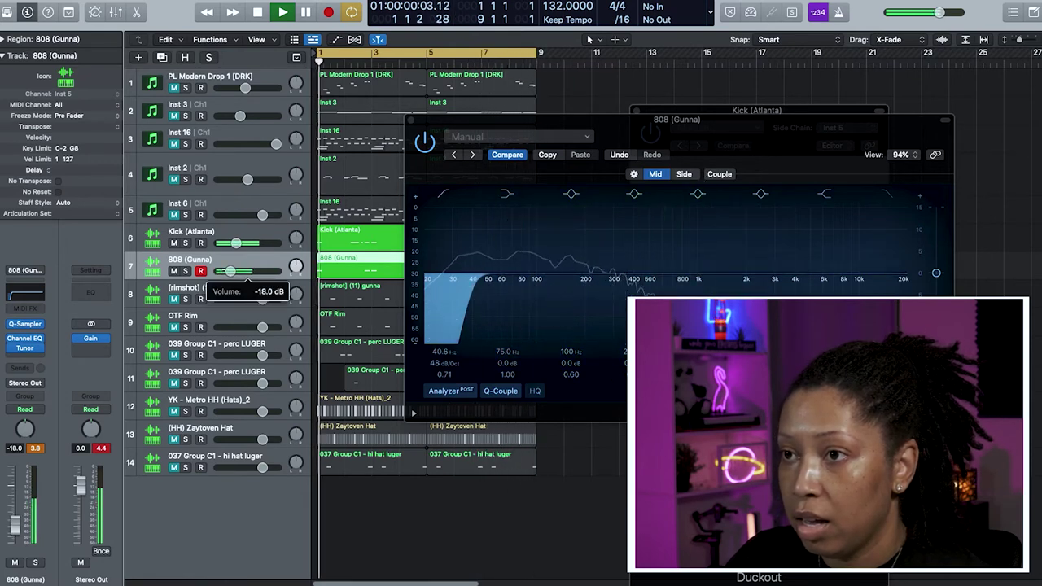
Step: Enable the high-cut filter on the 808's Mid channel at about 1680 Hz with a 48 dB/Oct slope
{"action": "left_click", "coordinate": [887, 196]}
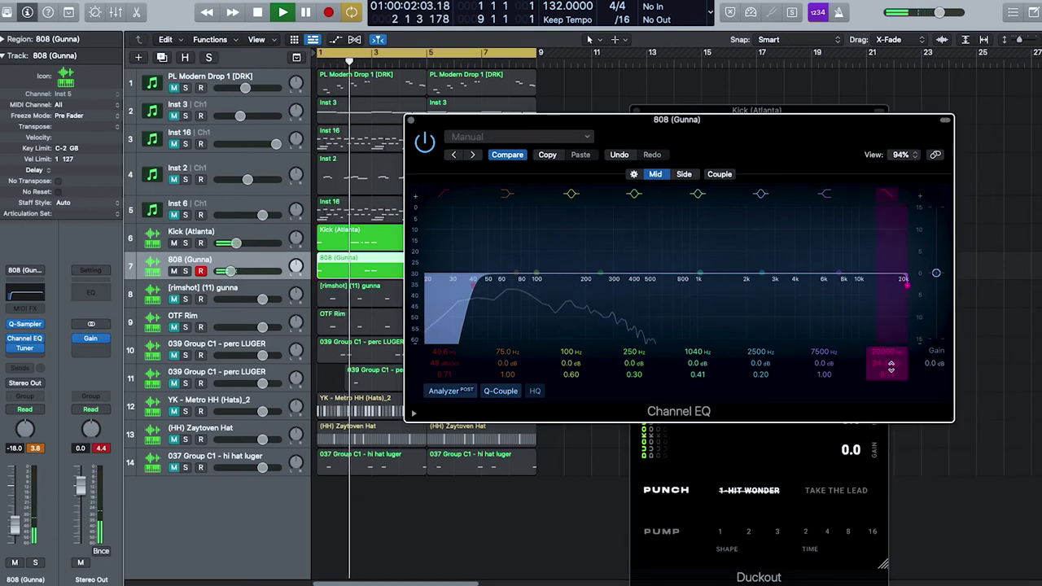
{"action": "left_click_drag", "start_coordinate": [878, 353], "coordinate": [879, 412]}
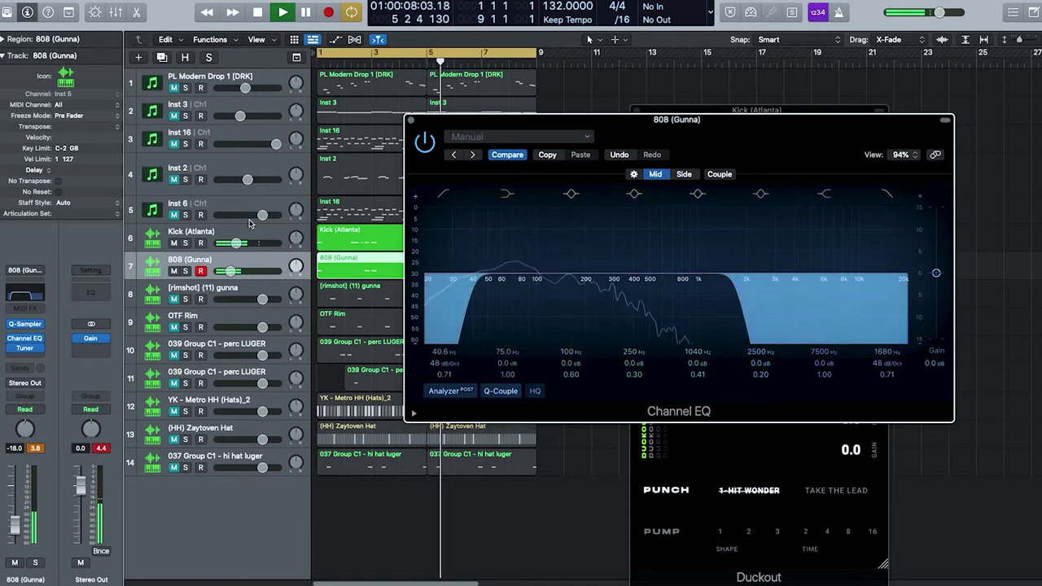
Step: Open the kick's Channel EQ and arrange it beside the 808's Channel EQ to compare their frequency curves during playback
{"action": "left_click", "coordinate": [206, 237]}
{"action": "left_click", "coordinate": [24, 334]}
{"action": "left_click", "coordinate": [25, 314]}
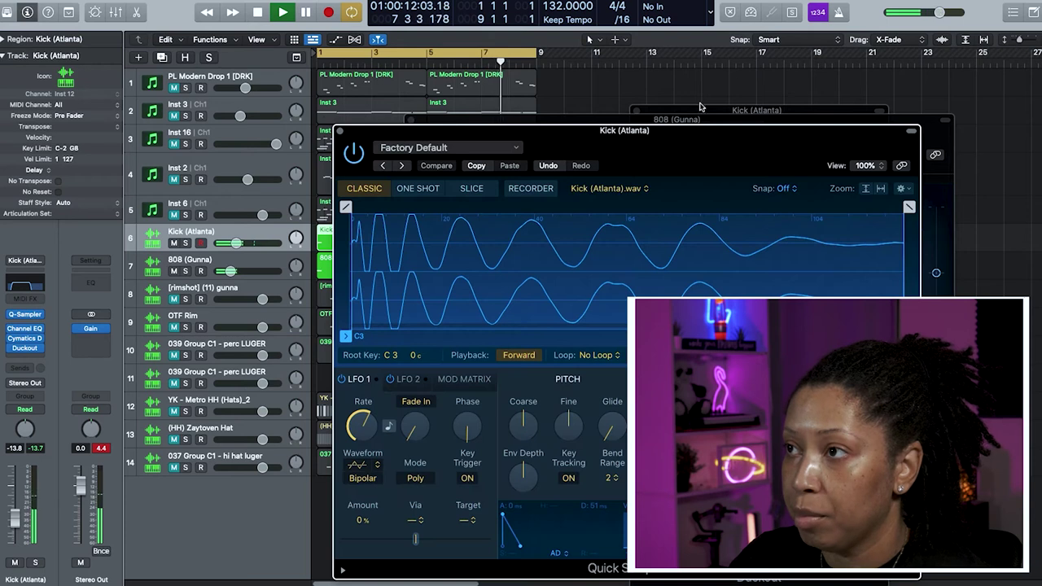
{"action": "left_click", "coordinate": [16, 329]}
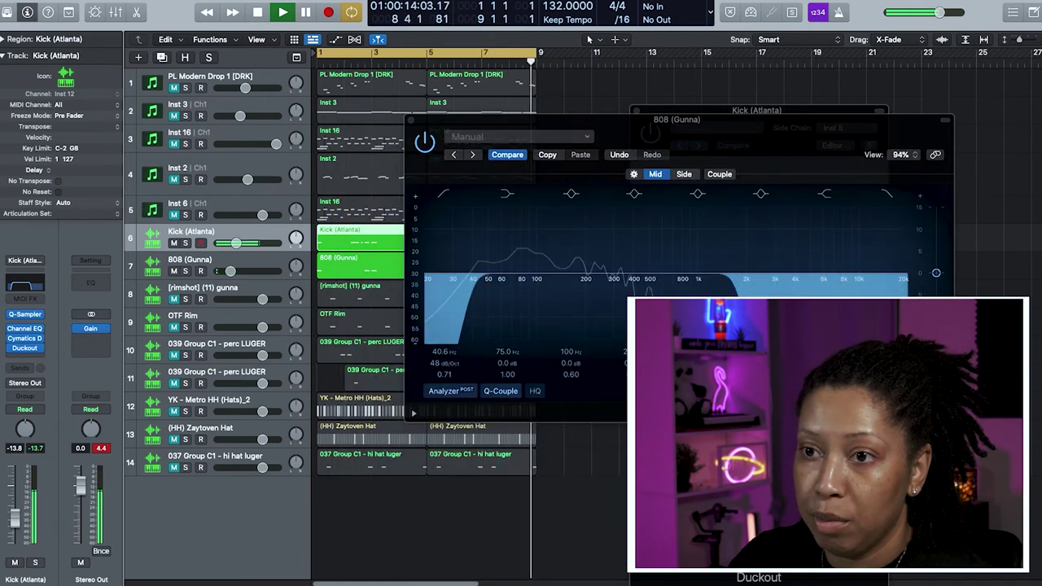
{"action": "left_click", "coordinate": [26, 286]}
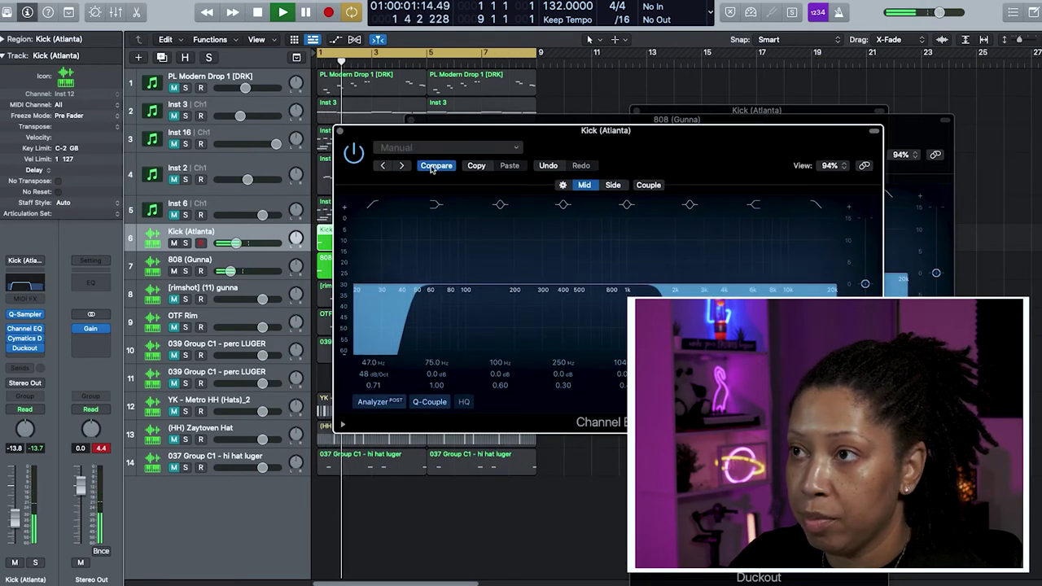
{"action": "left_click_drag", "start_coordinate": [576, 130], "coordinate": [114, 102]}
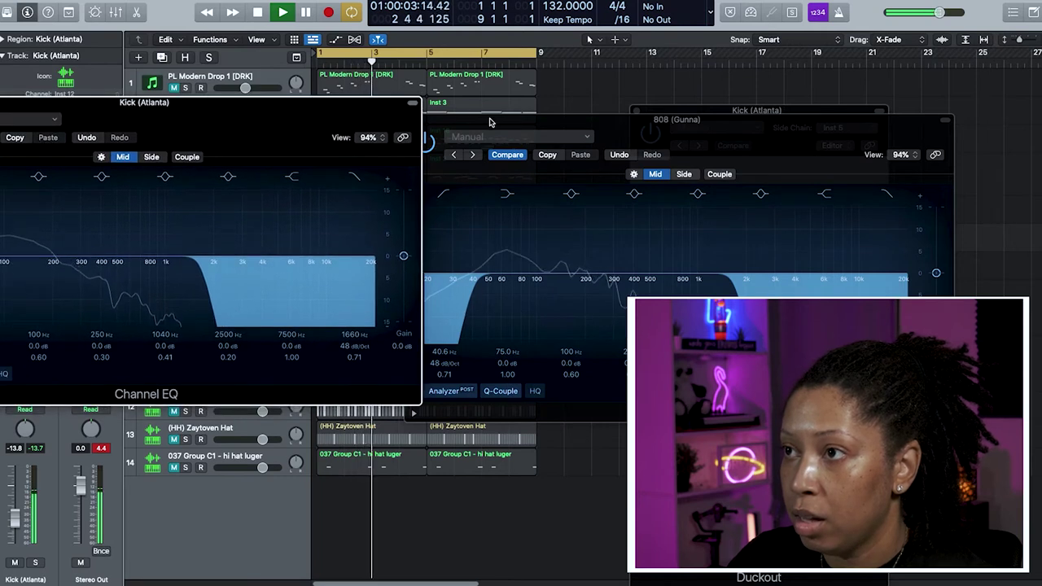
{"action": "left_click_drag", "start_coordinate": [494, 125], "coordinate": [639, 115]}
{"action": "left_click_drag", "start_coordinate": [212, 102], "coordinate": [336, 81]}
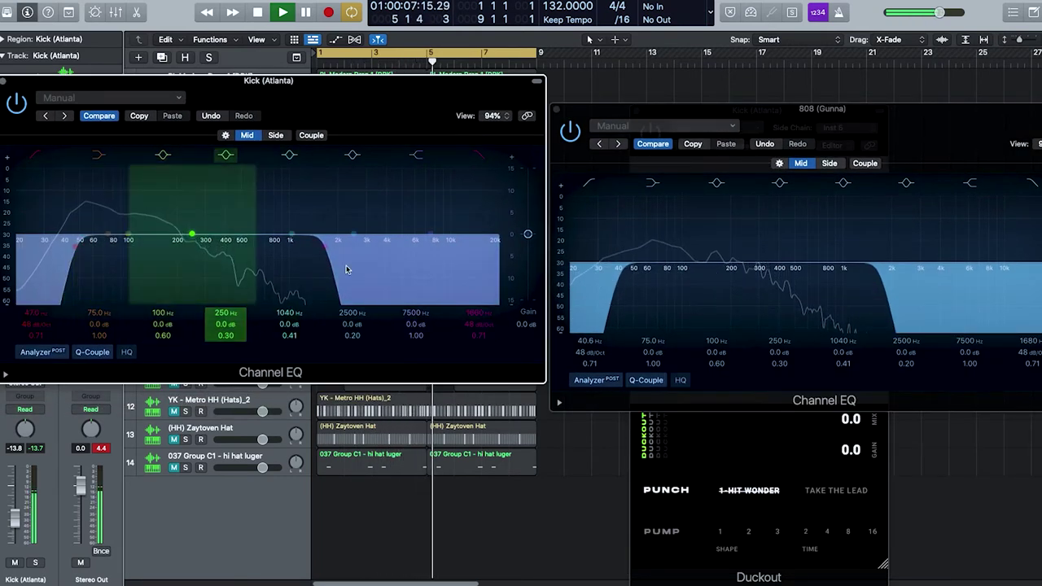
Step: Cut the 808's 100 Hz band by 2.4 dB with a Q of 1.90, and adjust its low cut to 40.2 Hz
{"action": "left_click_drag", "start_coordinate": [716, 352], "coordinate": [718, 357]}
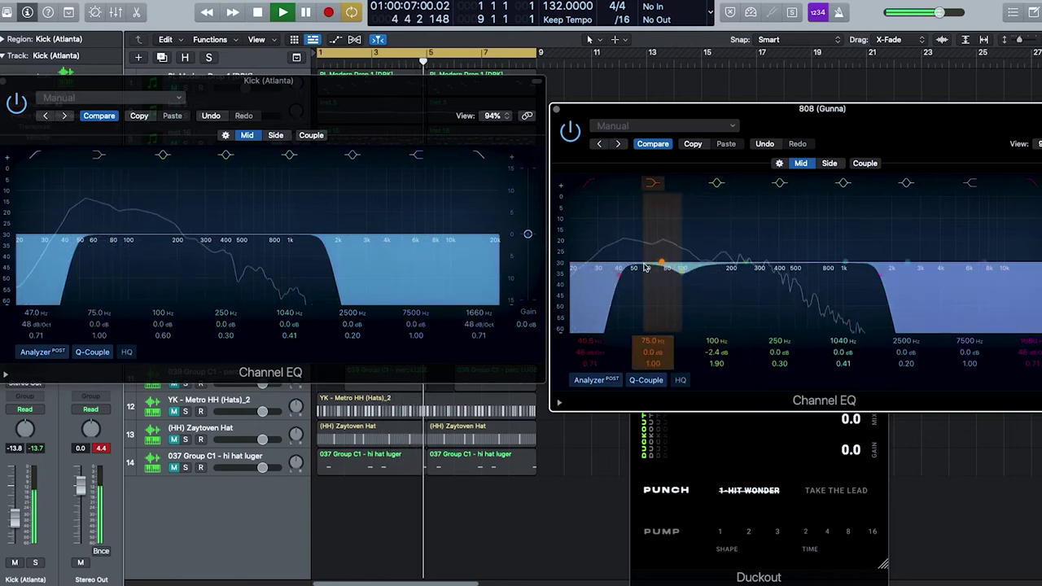
{"action": "left_click_drag", "start_coordinate": [632, 264], "coordinate": [639, 263]}
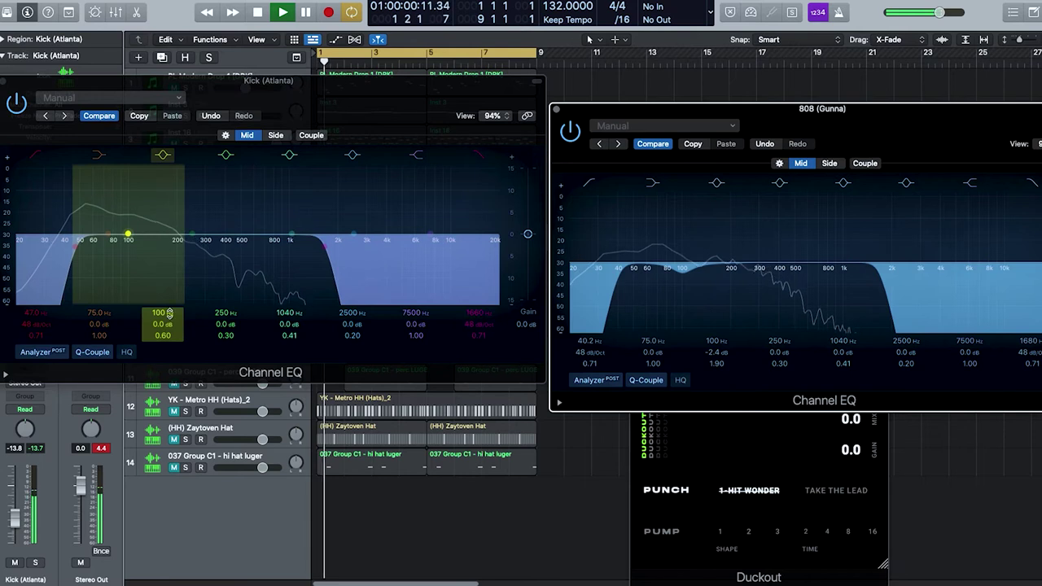
Step: Set the kick EQ's third band to 63 Hz, -1.2 dB and Q 3.40, and close both Channel EQ windows
{"action": "left_click_drag", "start_coordinate": [159, 316], "coordinate": [159, 324]}
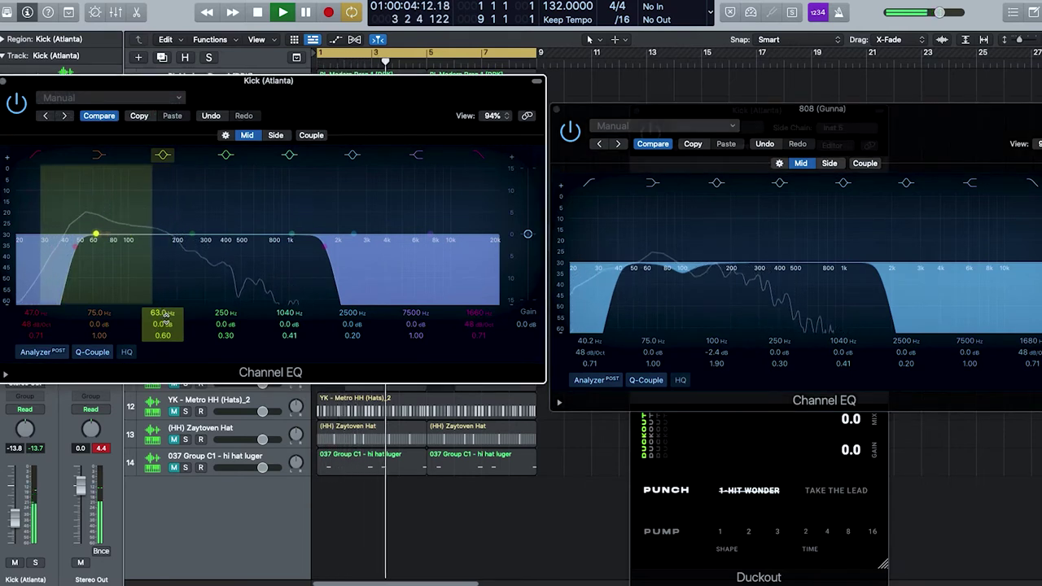
{"action": "left_click_drag", "start_coordinate": [163, 328], "coordinate": [163, 294]}
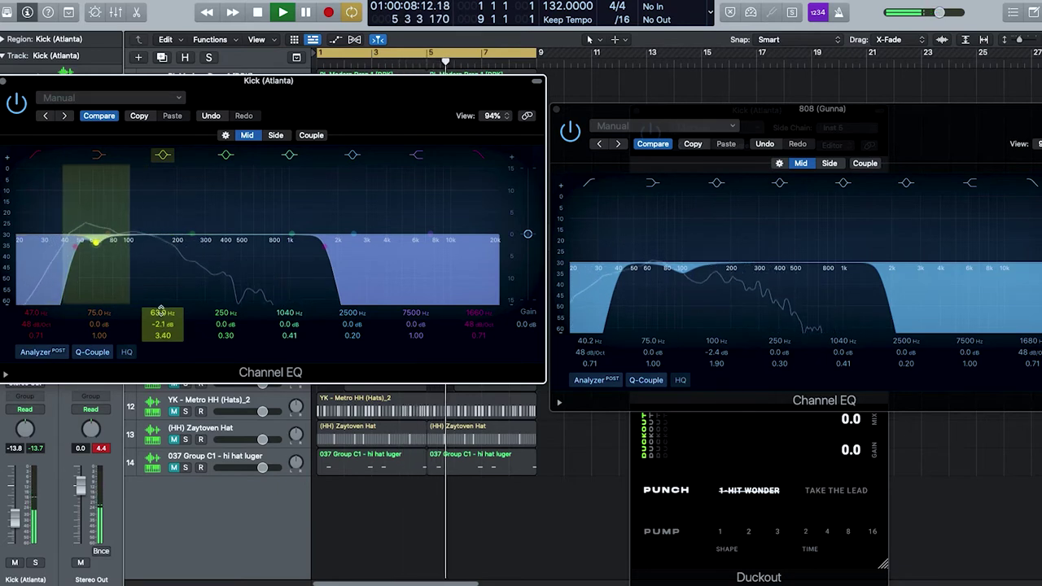
{"action": "left_click_drag", "start_coordinate": [161, 324], "coordinate": [160, 313]}
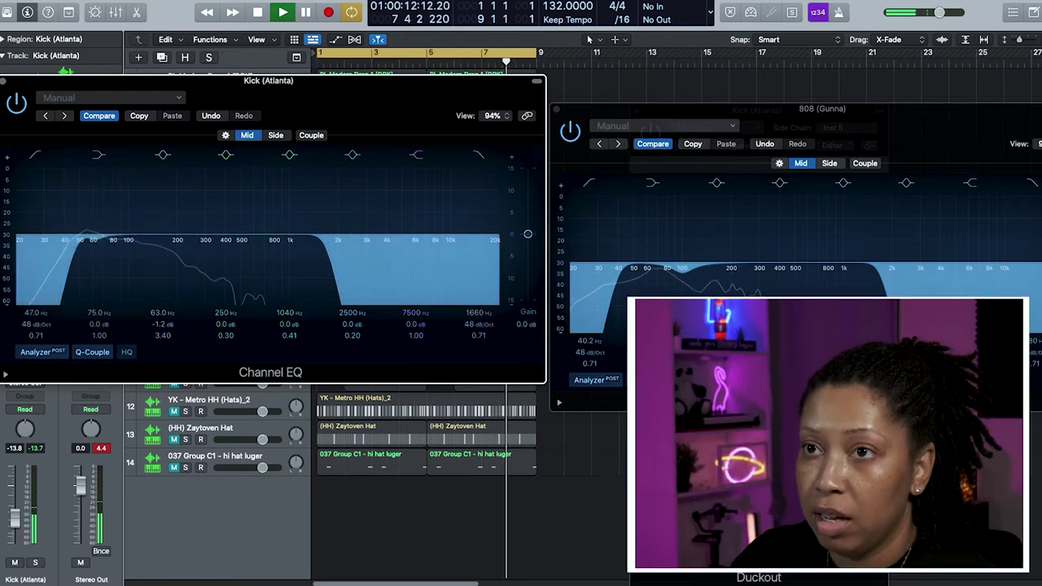
{"action": "left_click", "coordinate": [8, 79]}
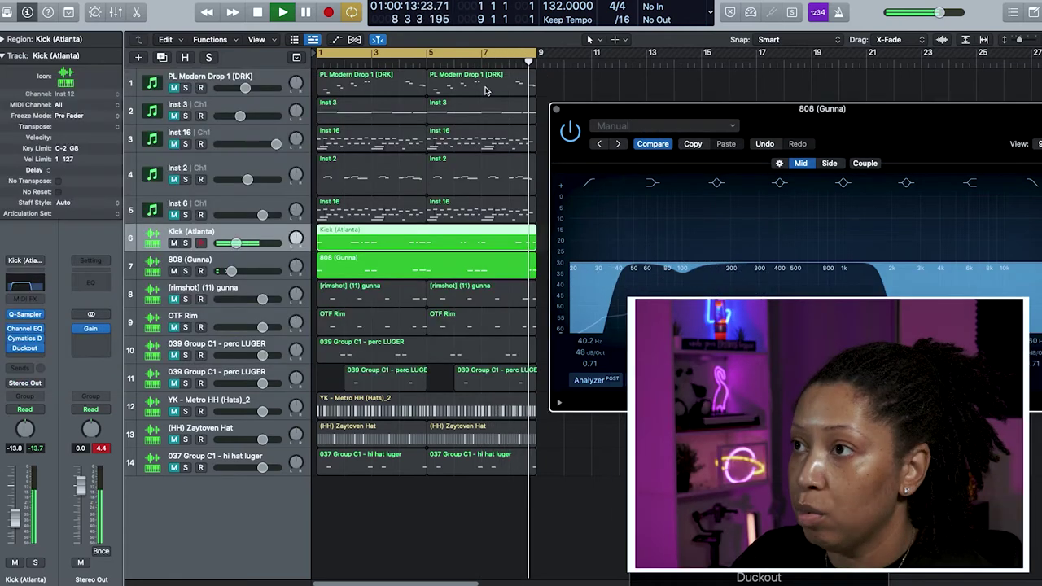
{"action": "left_click", "coordinate": [556, 111]}
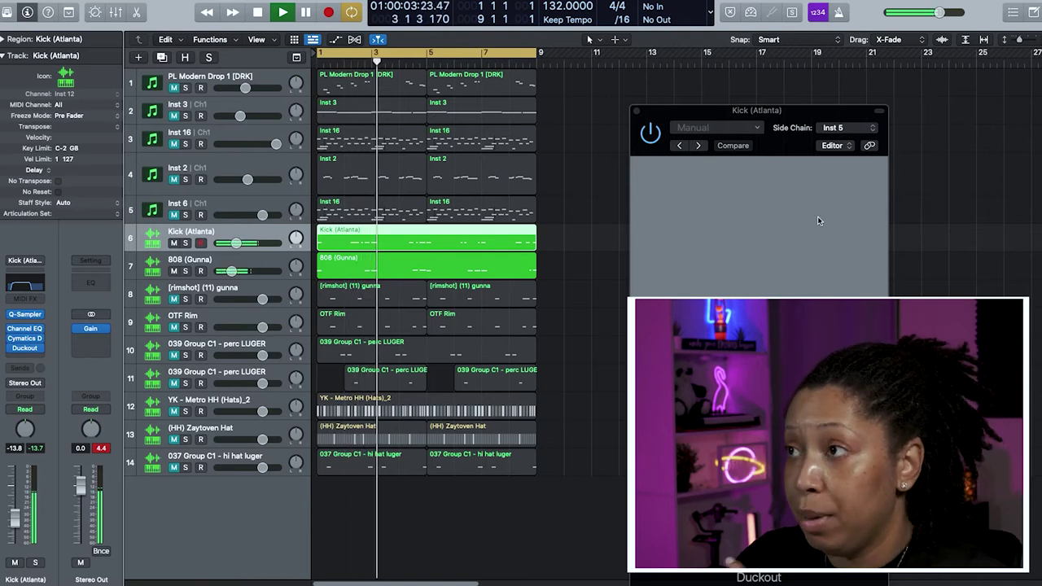
Step: Audition the kick's Duckout with the mix at 100, and settle it at just over a quarter of its range
{"action": "left_click_drag", "start_coordinate": [780, 133], "coordinate": [691, 72]}
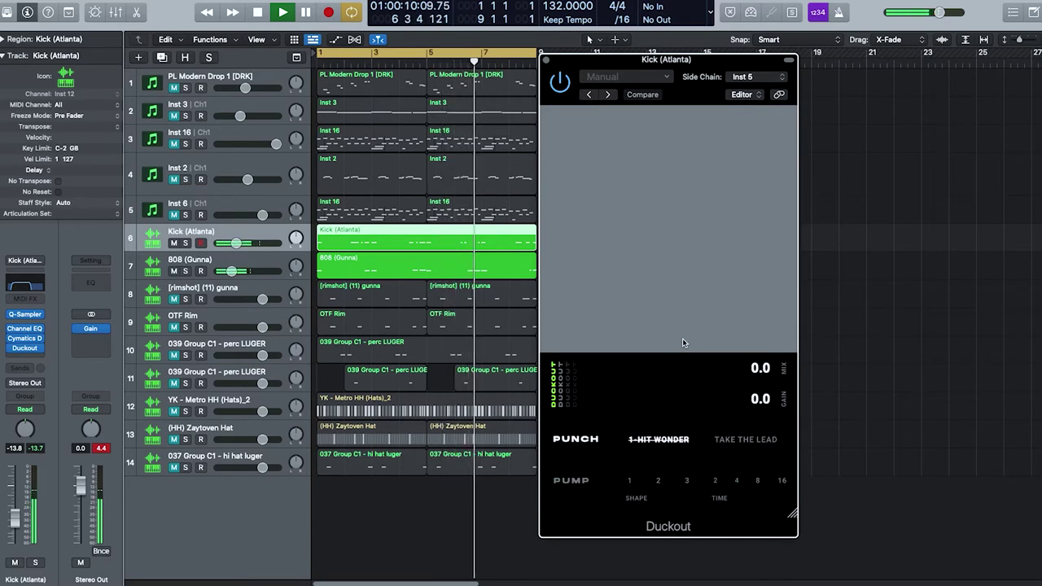
{"action": "left_click_drag", "start_coordinate": [720, 353], "coordinate": [746, 82]}
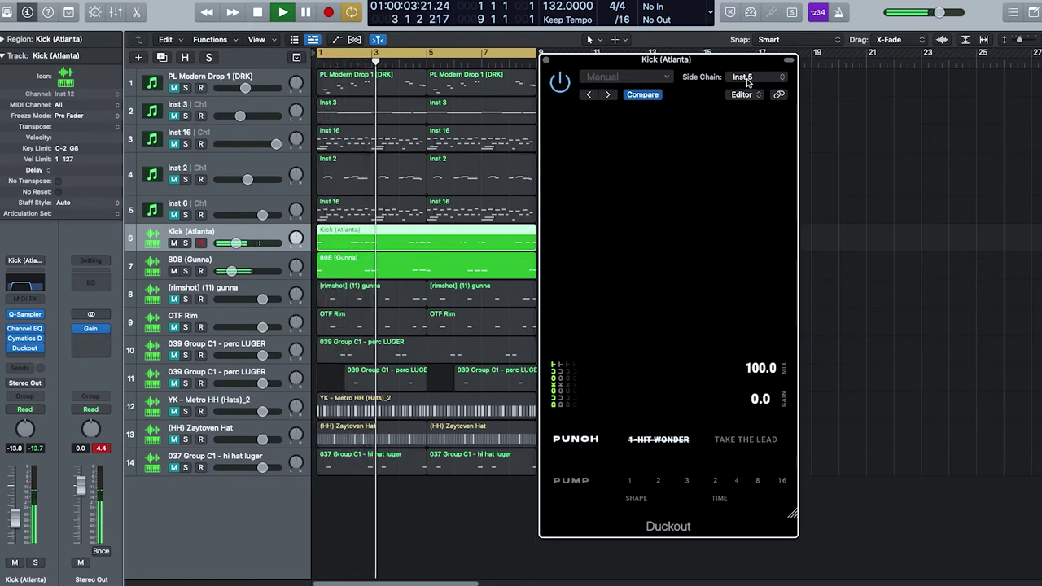
{"action": "left_click_drag", "start_coordinate": [747, 82], "coordinate": [753, 287]}
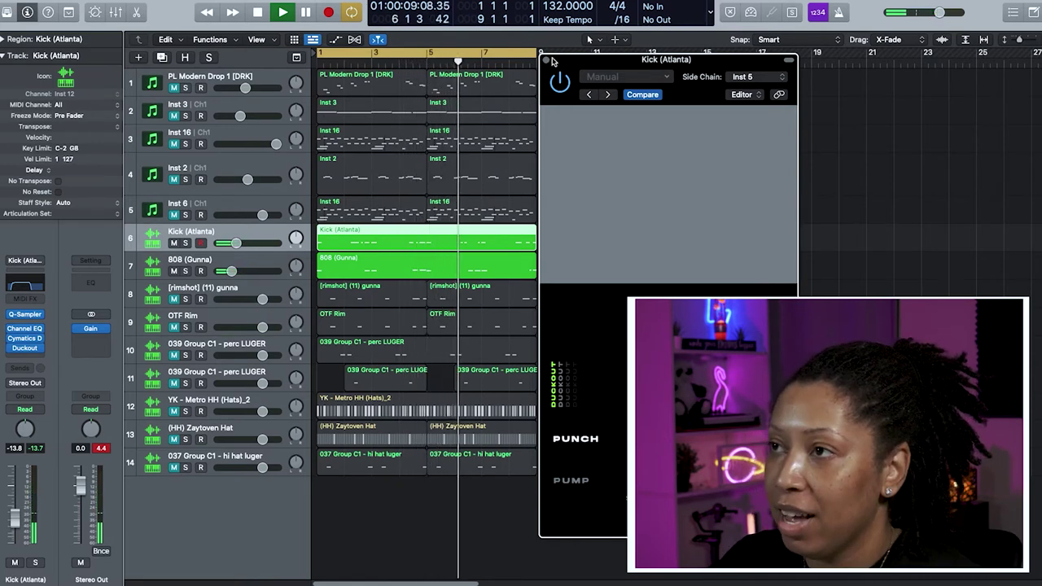
Step: Fine-tune the kick's Duckout mix to 30.9 during playback and close the plug-in window
{"action": "left_click_drag", "start_coordinate": [603, 286], "coordinate": [605, 282]}
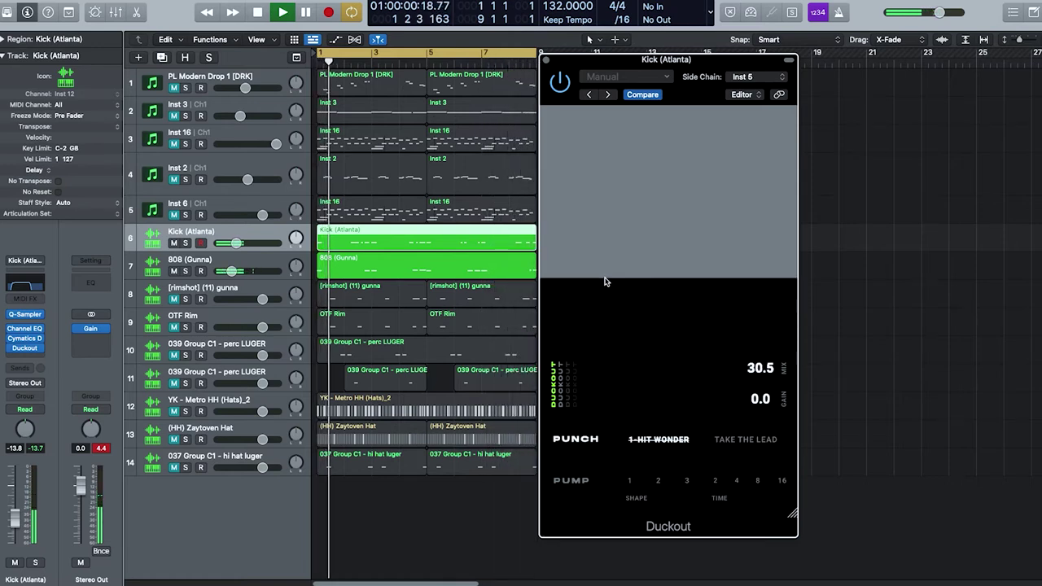
{"action": "key", "text": "space"}
{"action": "left_click_drag", "start_coordinate": [605, 282], "coordinate": [607, 280]}
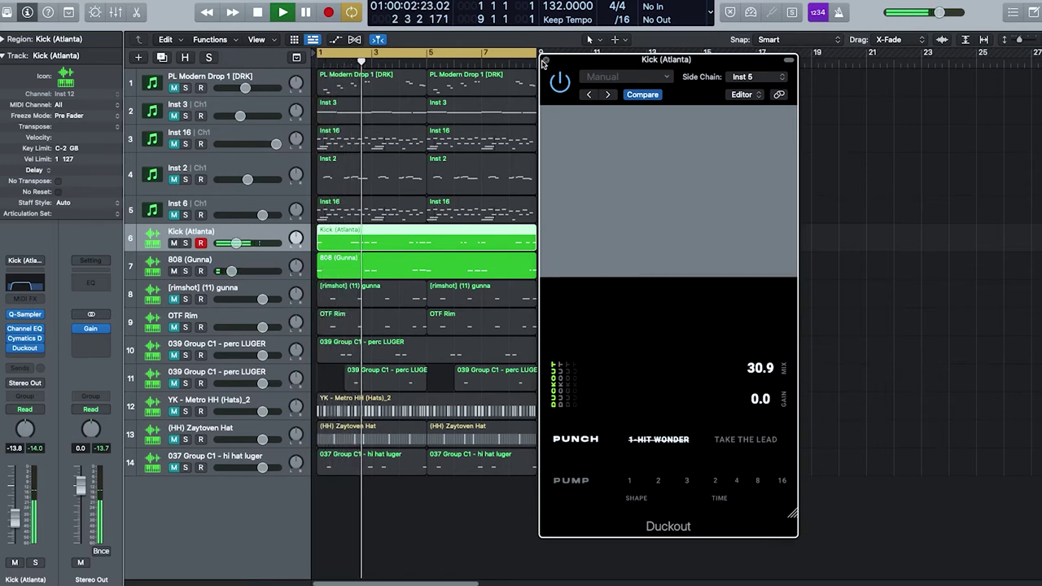
{"action": "left_click", "coordinate": [544, 62]}
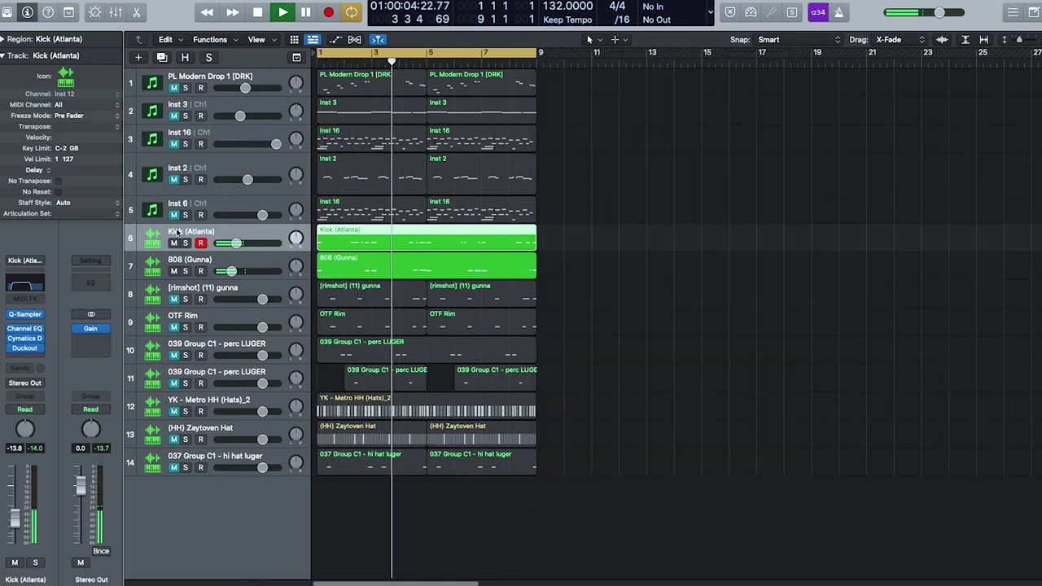
Step: Replace the Tuner on the 808 (Gunna) track with Cymatics Diablo Lite
{"action": "left_click", "coordinate": [213, 263]}
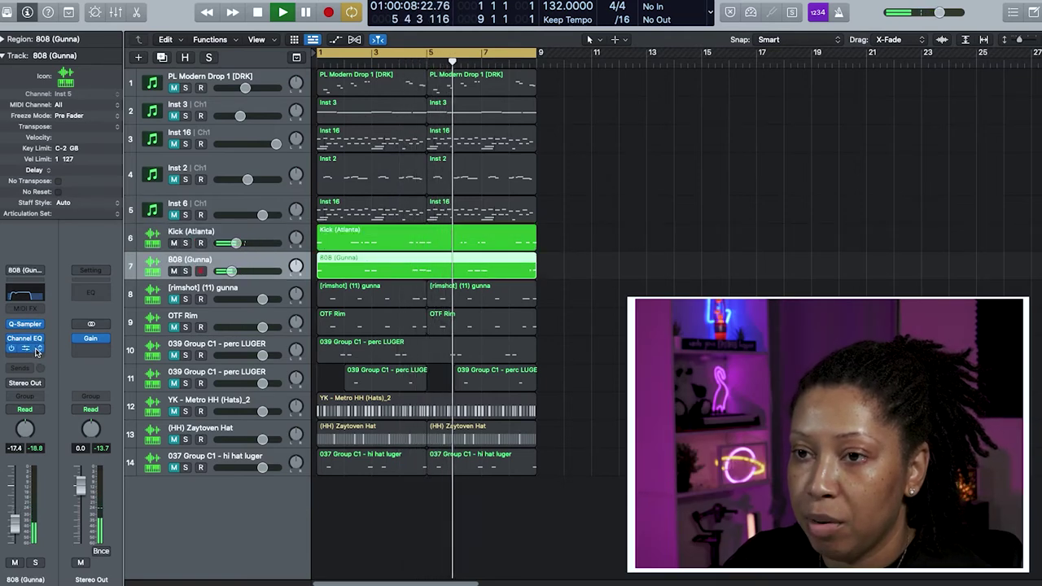
{"action": "left_click", "coordinate": [38, 349]}
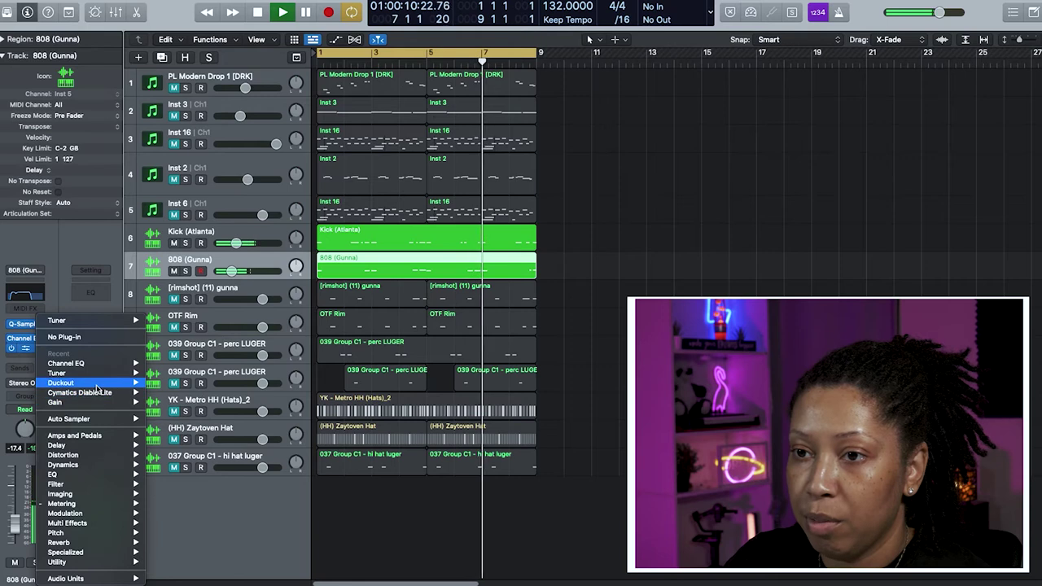
{"action": "left_click", "coordinate": [107, 396]}
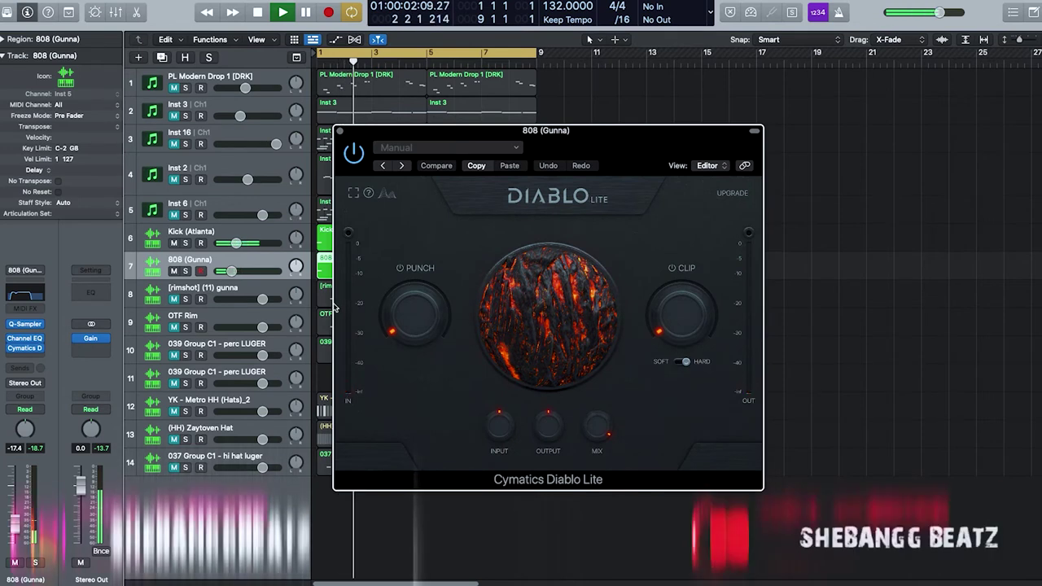
Step: Add a small amount of hard clipping to the 808 in Diablo Lite and set its Punch to 8
{"action": "left_click_drag", "start_coordinate": [672, 324], "coordinate": [672, 314]}
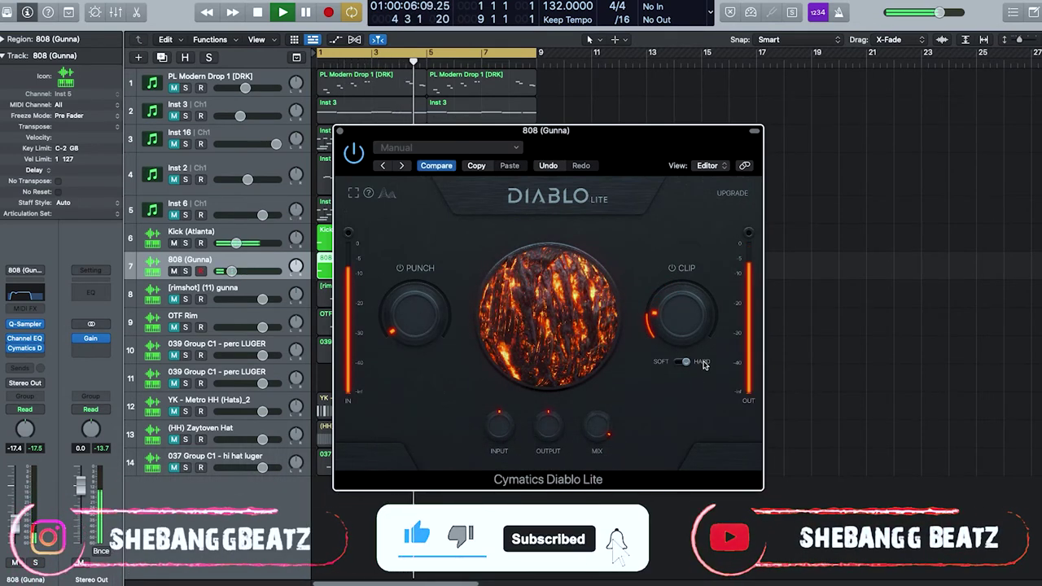
{"action": "mouse_move", "coordinate": [683, 319]}
{"action": "left_click_drag", "start_coordinate": [683, 319], "coordinate": [674, 321]}
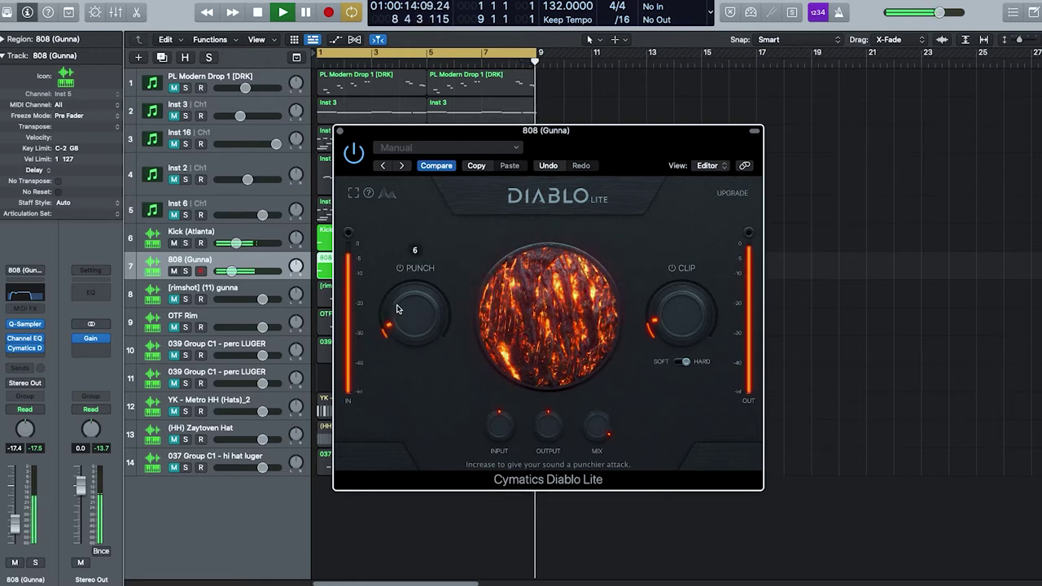
{"action": "left_click_drag", "start_coordinate": [398, 309], "coordinate": [399, 310]}
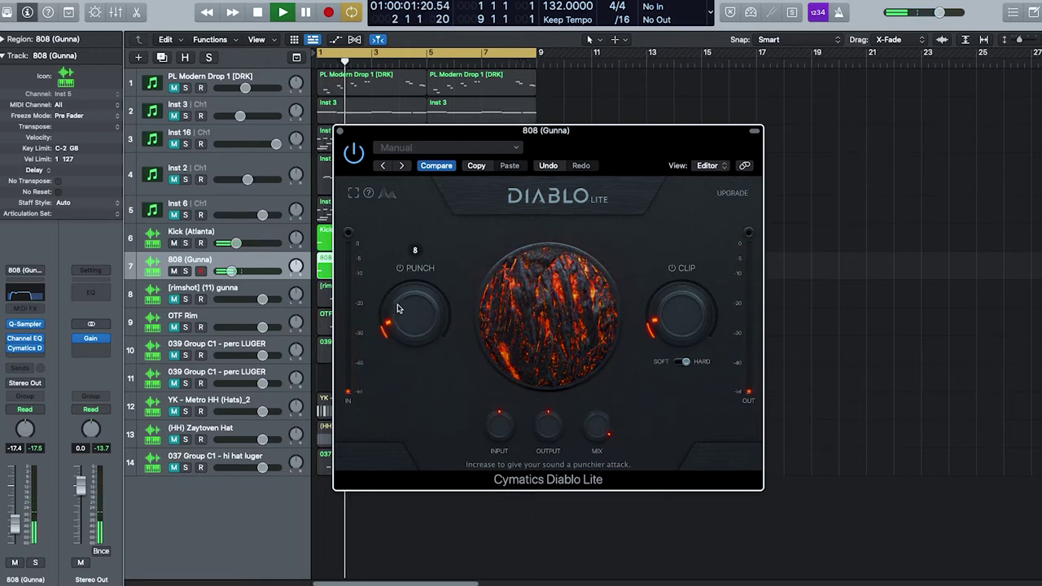
{"action": "left_click_drag", "start_coordinate": [673, 325], "coordinate": [672, 327]}
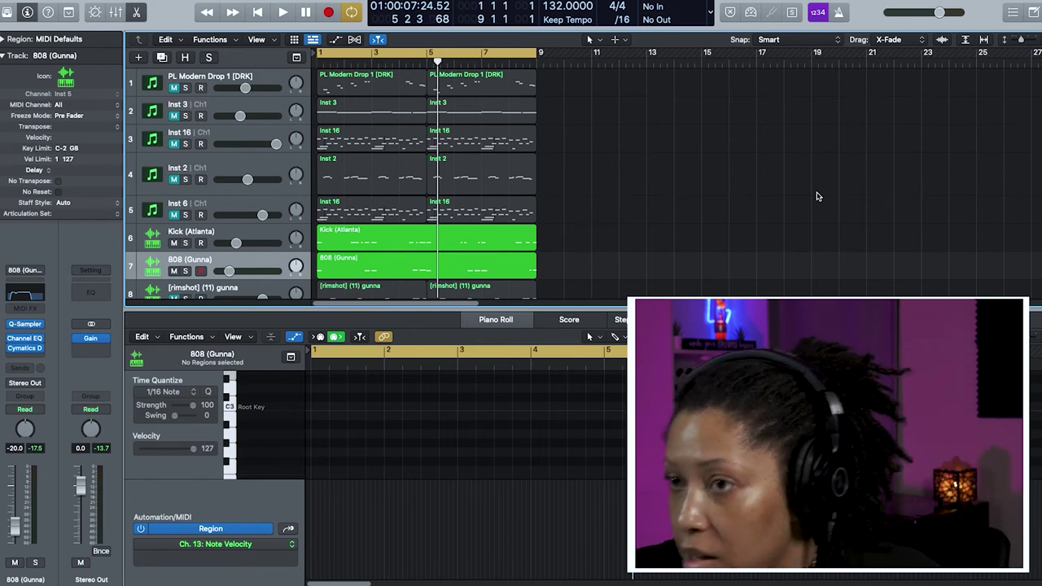
Step: Play the loop from the start, setting the 808's volume to -18.5 dB and the rimshot's to -22.0 dB
{"action": "key", "text": "Return"}
{"action": "key", "text": "space"}
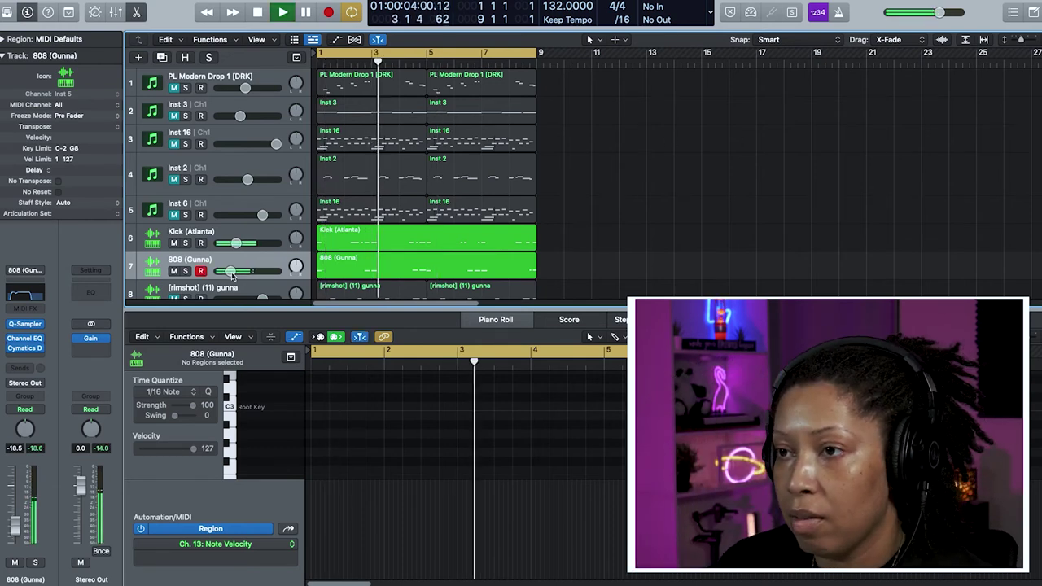
{"action": "key", "text": "space"}
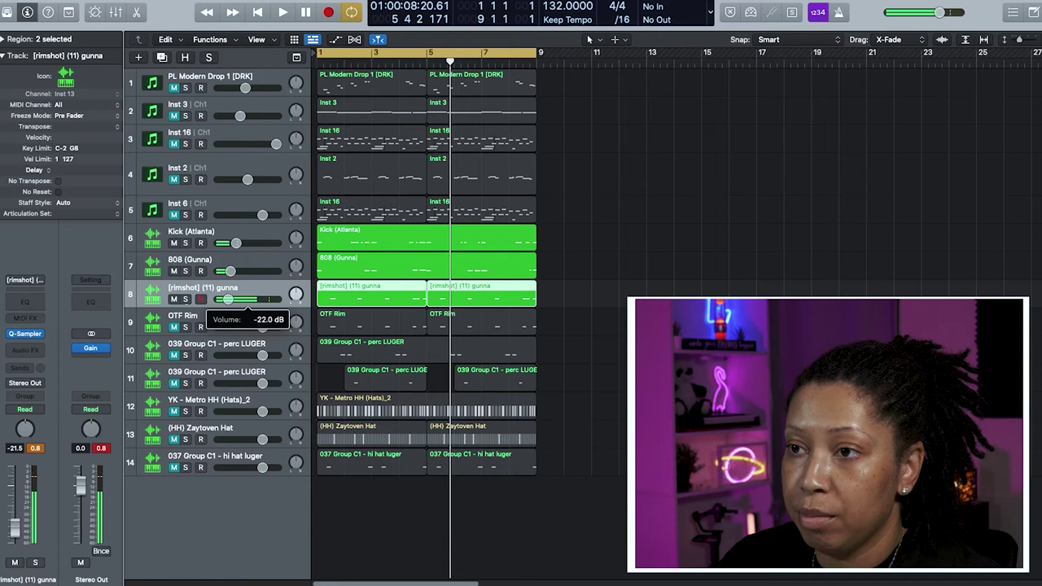
Step: Insert a Channel EQ on the [rimshot] (11) gunna track
{"action": "left_click", "coordinate": [42, 337]}
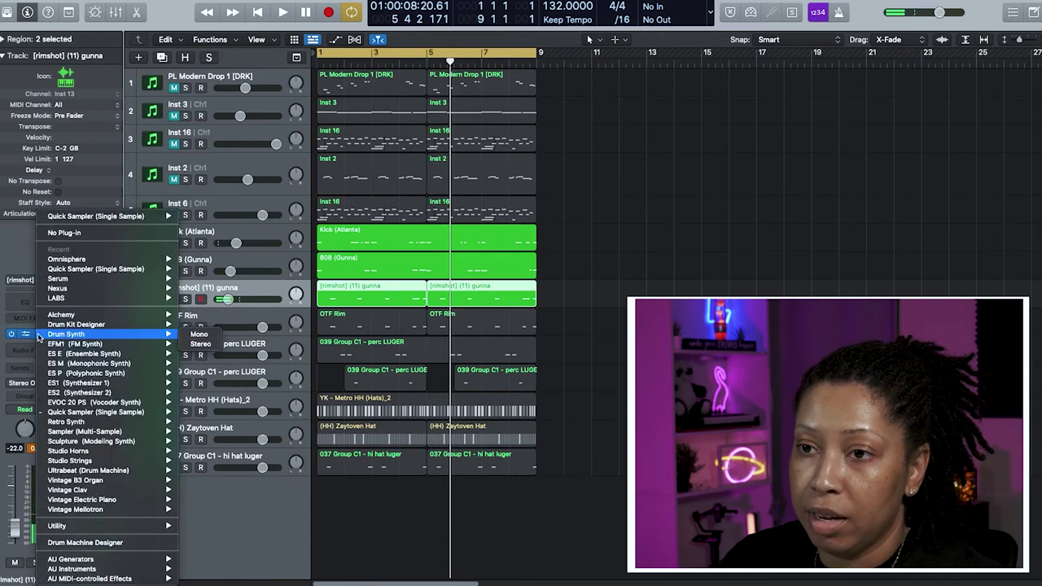
{"action": "left_click", "coordinate": [40, 348]}
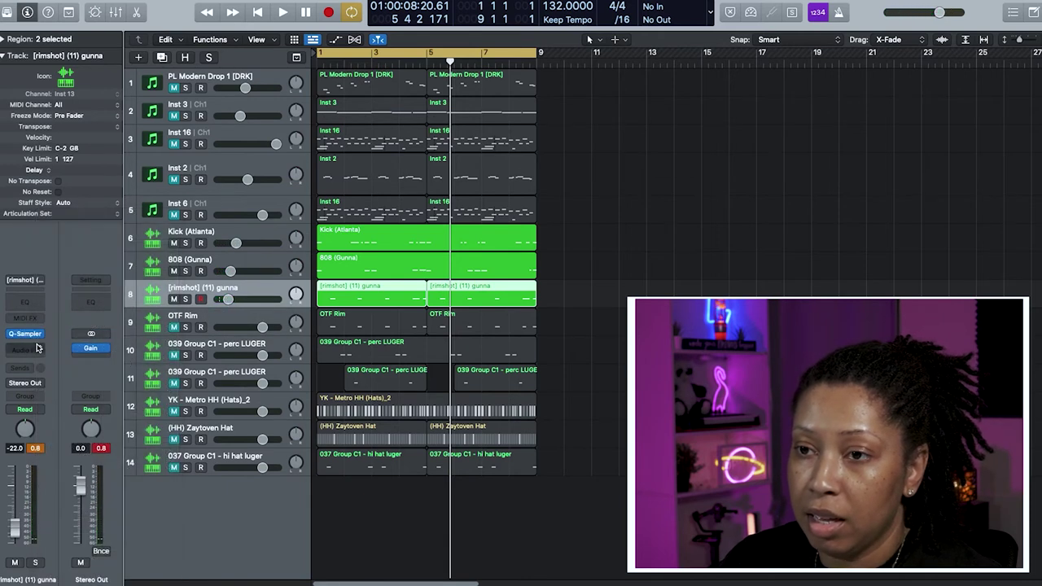
{"action": "left_click", "coordinate": [25, 334]}
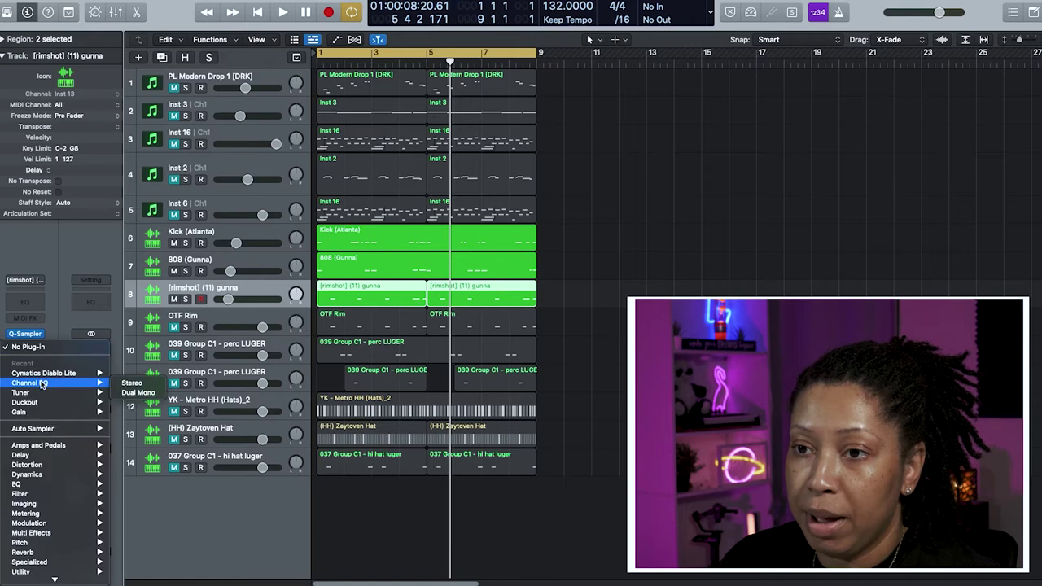
{"action": "left_click", "coordinate": [158, 395]}
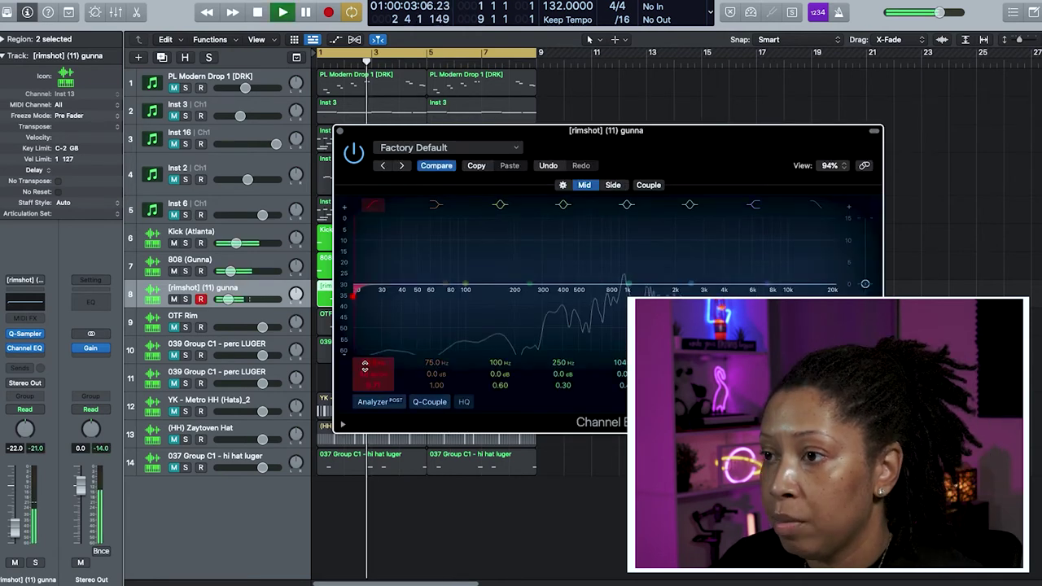
Step: Apply a 48 dB/Oct low cut at 316 Hz in the rimshot's Channel EQ and close its window
{"action": "key", "text": "space"}
{"action": "left_click_drag", "start_coordinate": [371, 364], "coordinate": [371, 330]}
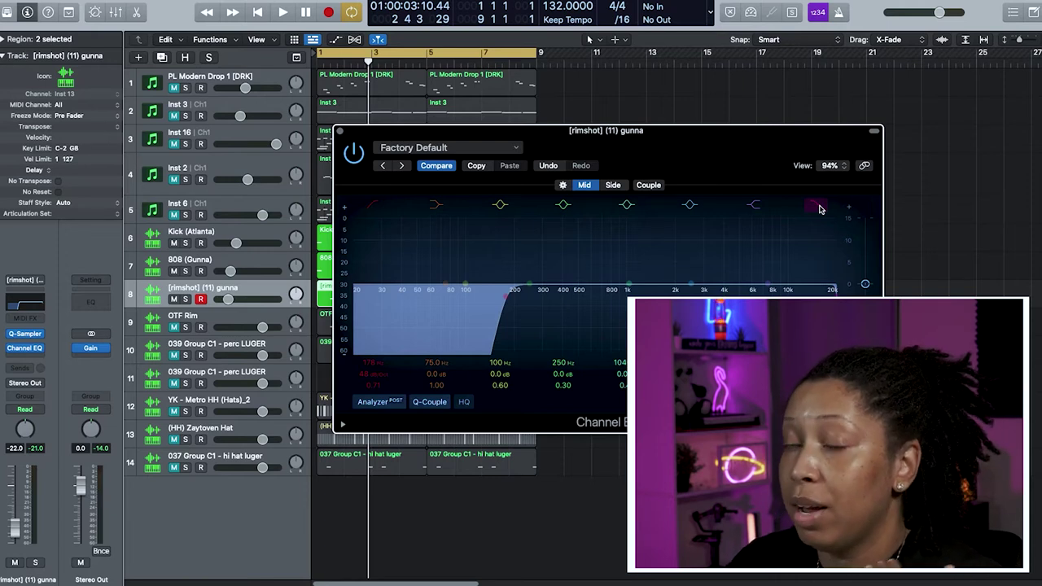
{"action": "key", "text": "space"}
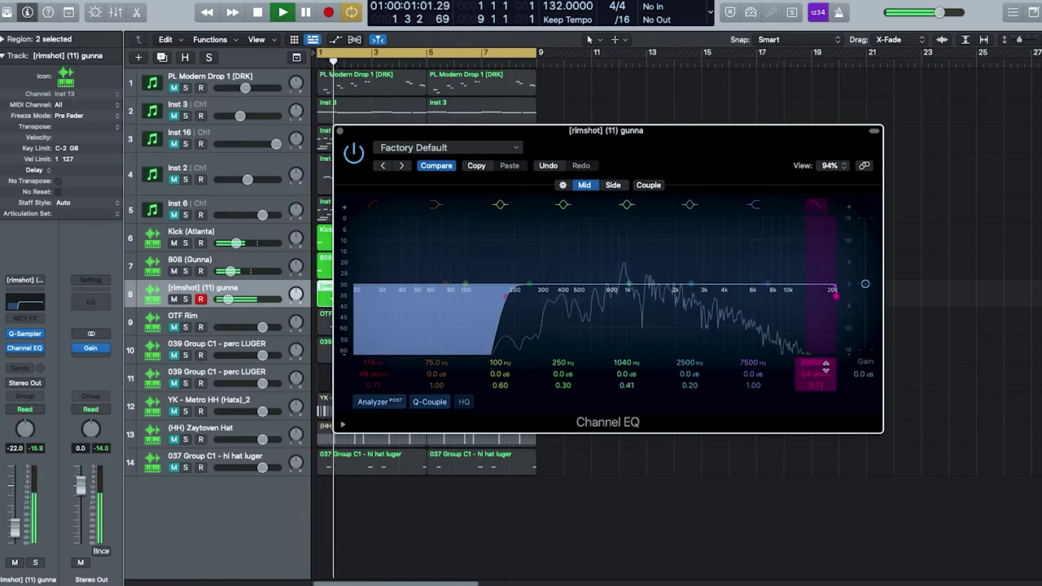
{"action": "left_click_drag", "start_coordinate": [500, 318], "coordinate": [537, 318]}
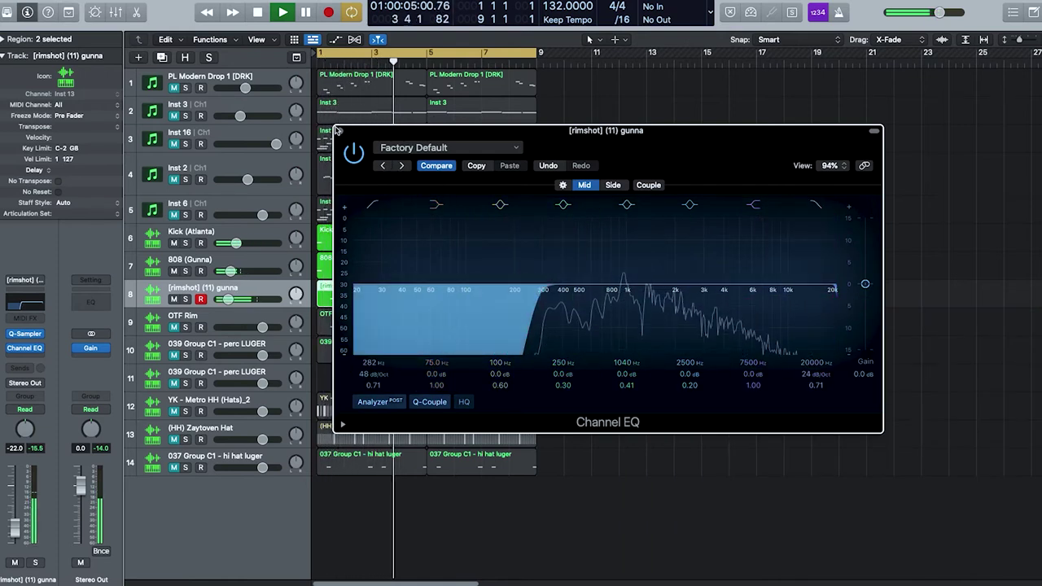
{"action": "left_click_drag", "start_coordinate": [539, 318], "coordinate": [570, 318]}
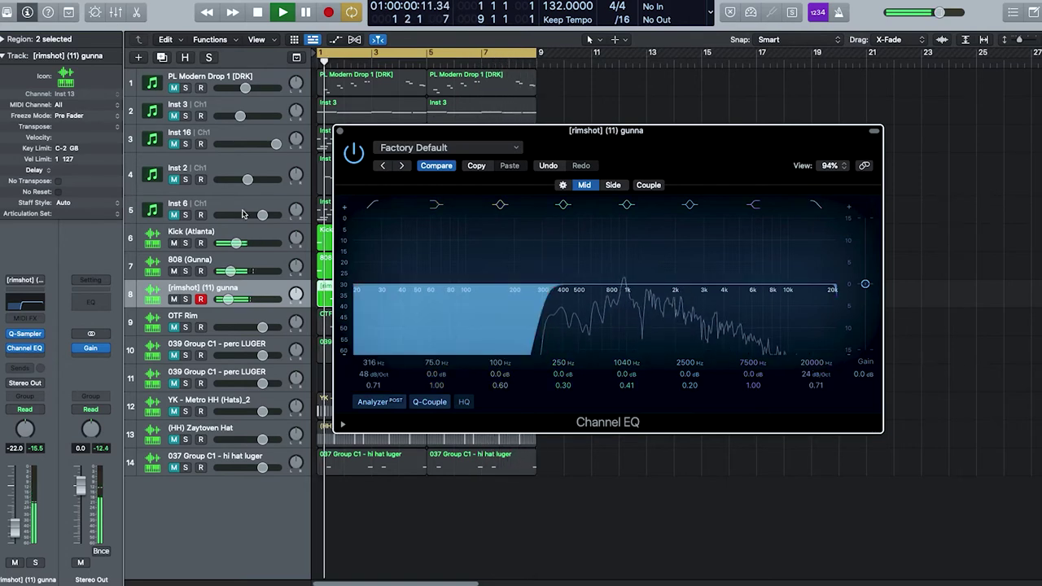
{"action": "left_click", "coordinate": [340, 131]}
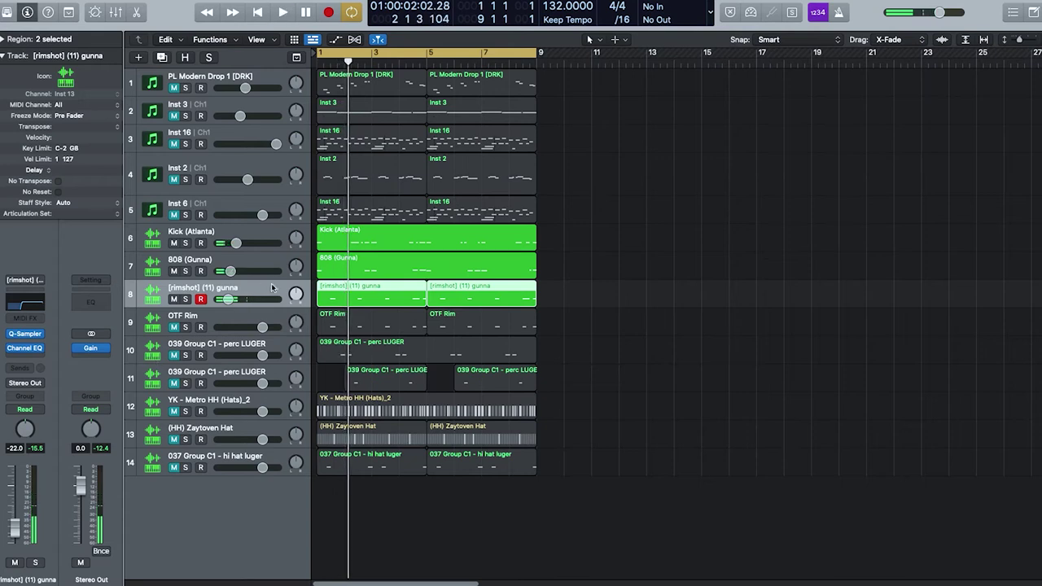
Step: Lower the rimshot's volume to -25.5 dB and pan it slightly left during playback
{"action": "left_click_drag", "start_coordinate": [228, 299], "coordinate": [226, 299]}
{"action": "key", "text": "space"}
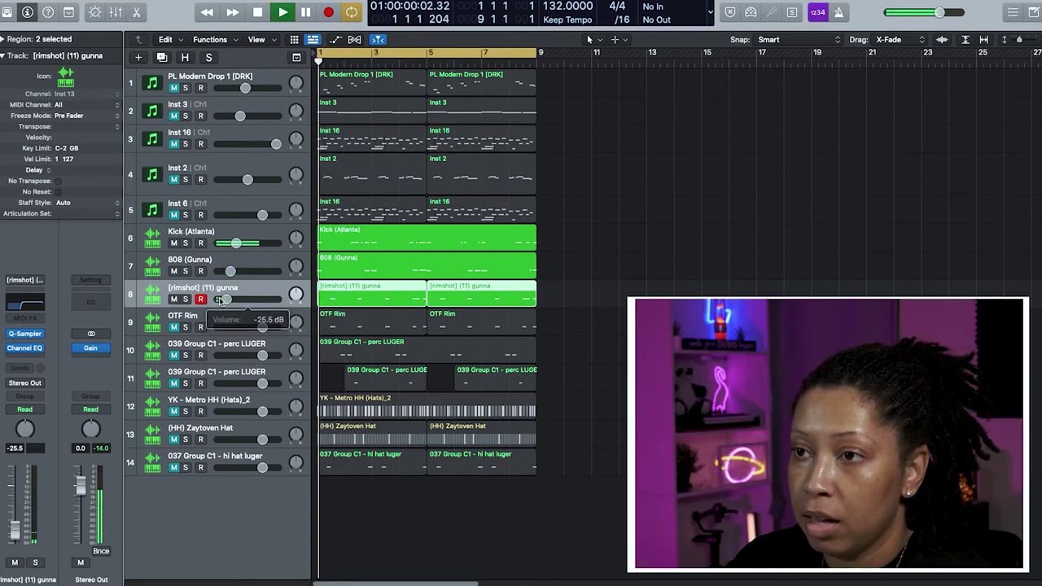
{"action": "left_click_drag", "start_coordinate": [297, 294], "coordinate": [297, 297]}
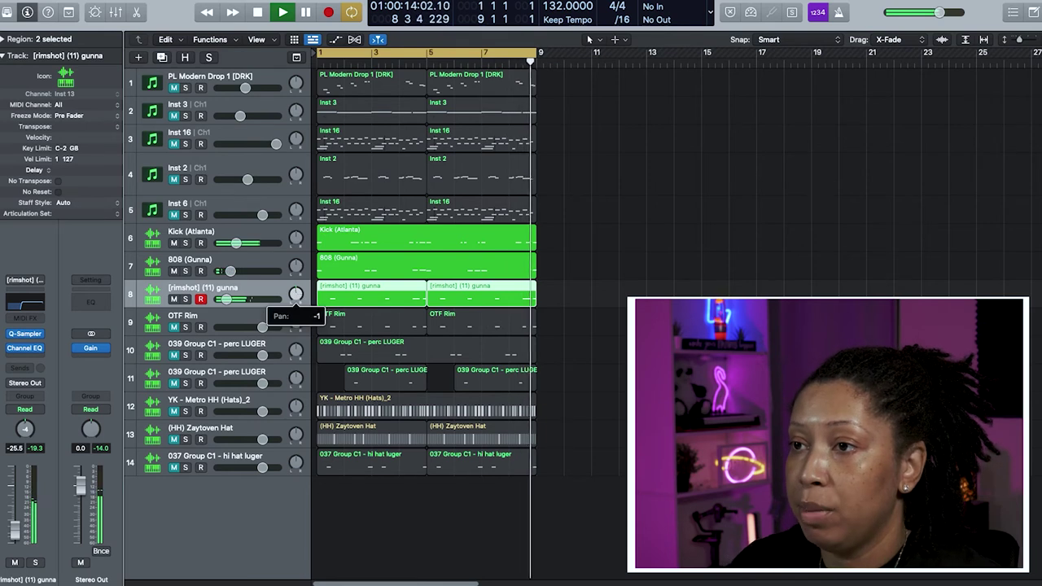
Step: Add SilverVerb to the rimshot with 100% dry, 12% wet, 0 ms predelay and 18% reflectivity, and close its window
{"action": "left_click", "coordinate": [24, 362]}
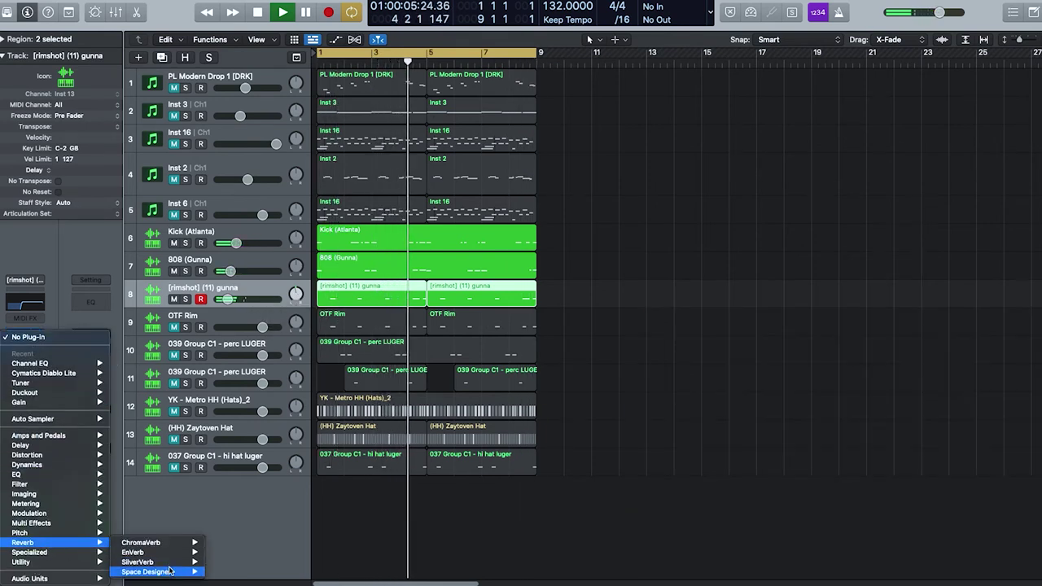
{"action": "left_click", "coordinate": [192, 562]}
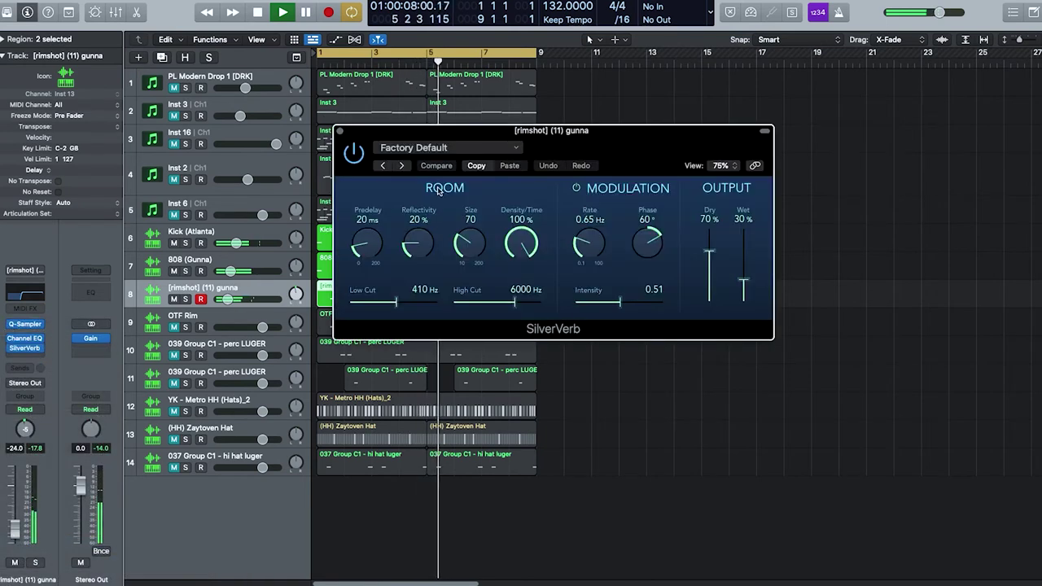
{"action": "left_click_drag", "start_coordinate": [743, 280], "coordinate": [748, 293]}
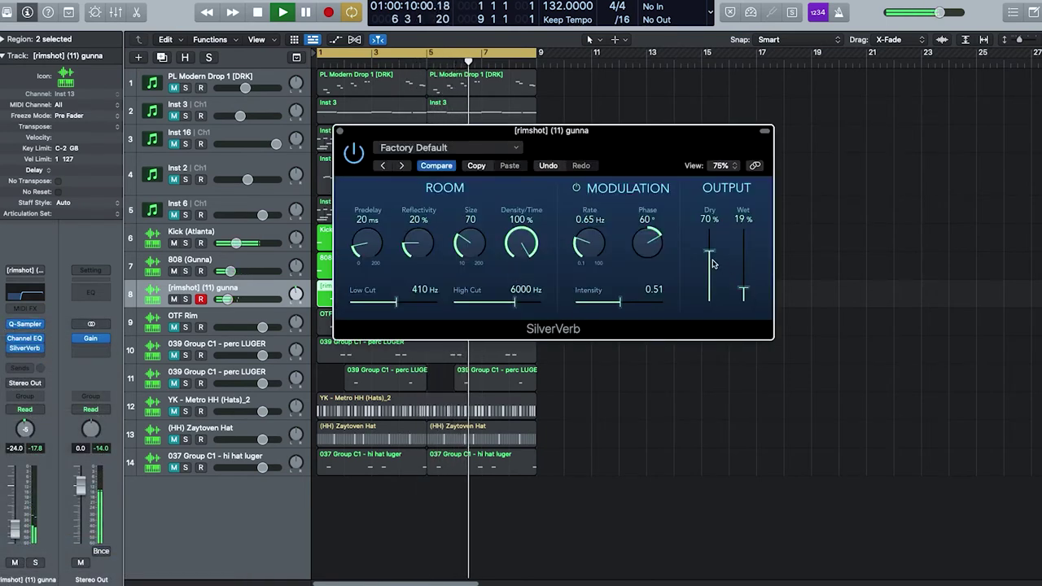
{"action": "left_click_drag", "start_coordinate": [711, 253], "coordinate": [720, 233]}
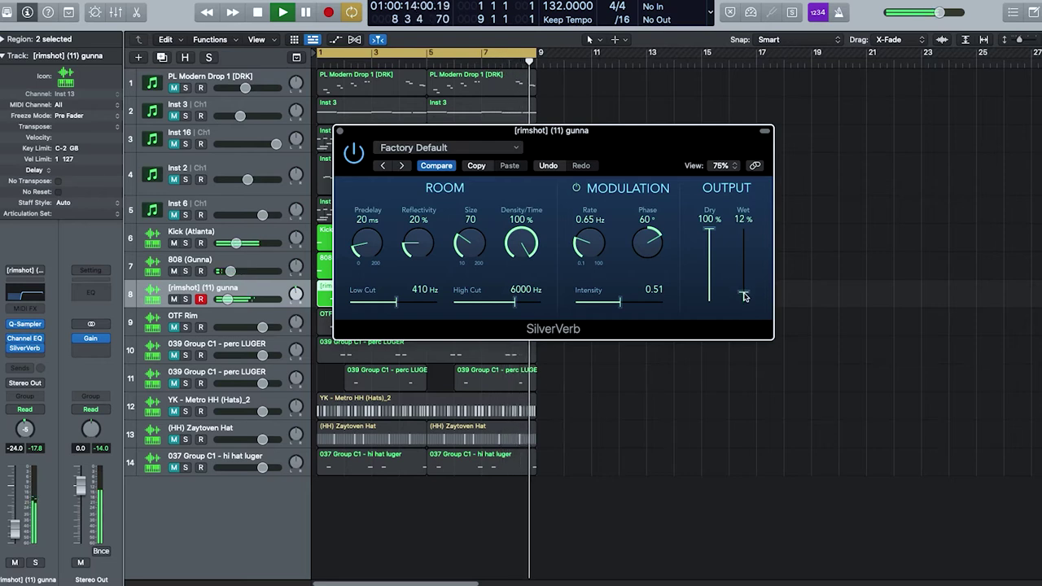
{"action": "left_click_drag", "start_coordinate": [744, 297], "coordinate": [744, 293]}
{"action": "left_click_drag", "start_coordinate": [375, 246], "coordinate": [425, 246]}
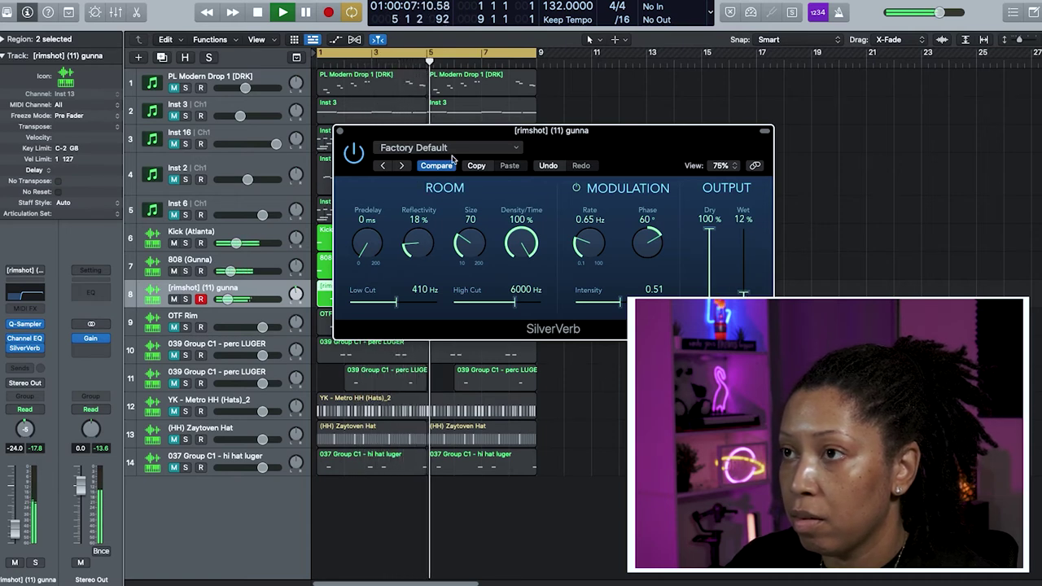
{"action": "left_click", "coordinate": [340, 131]}
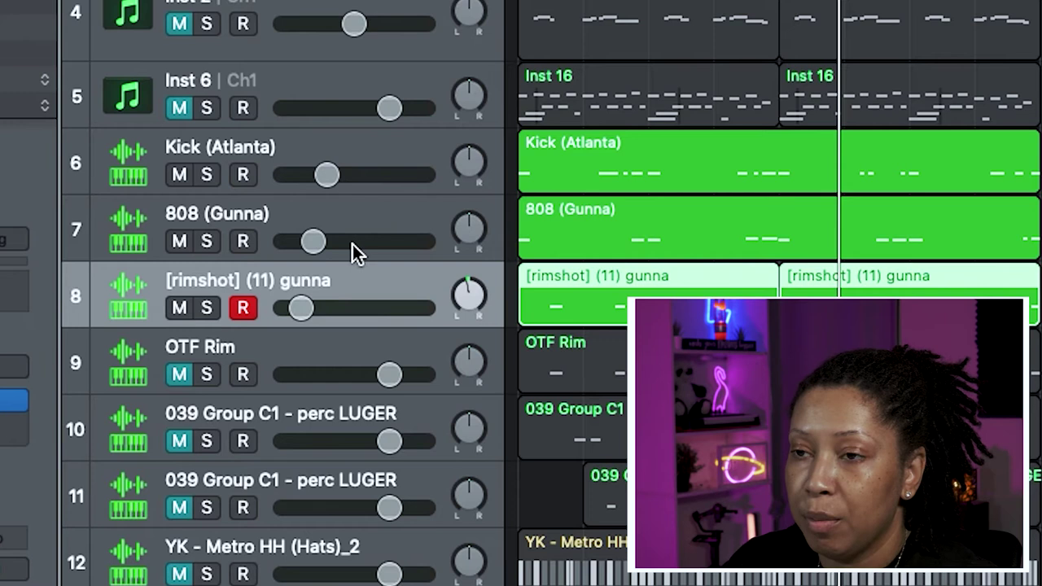
Step: Balance the rimshot and OTF Rim volumes at -29.5 dB each during playback, and compare their levels in the mixer
{"action": "key", "text": "space"}
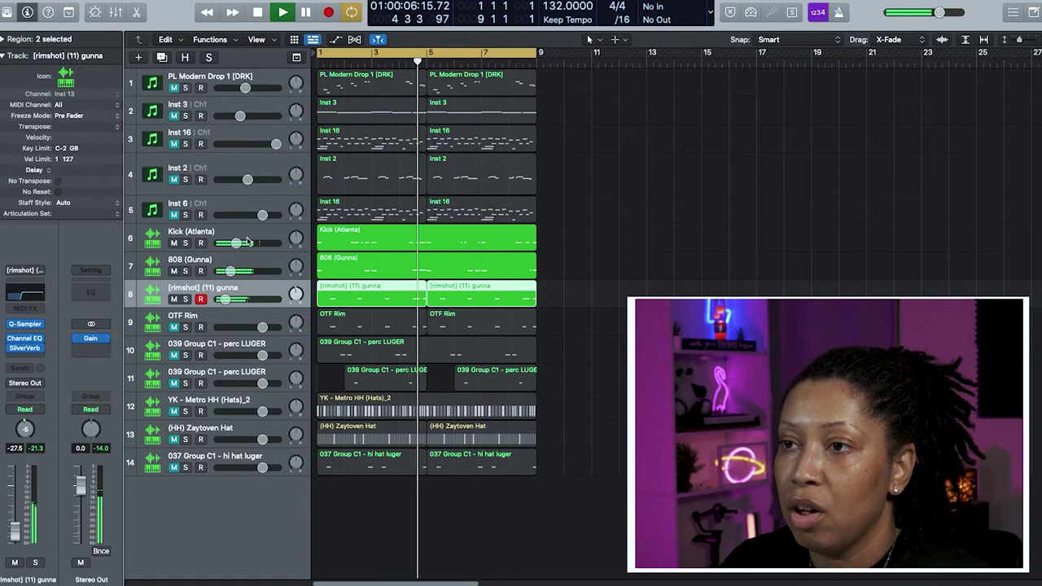
{"action": "key", "text": "space"}
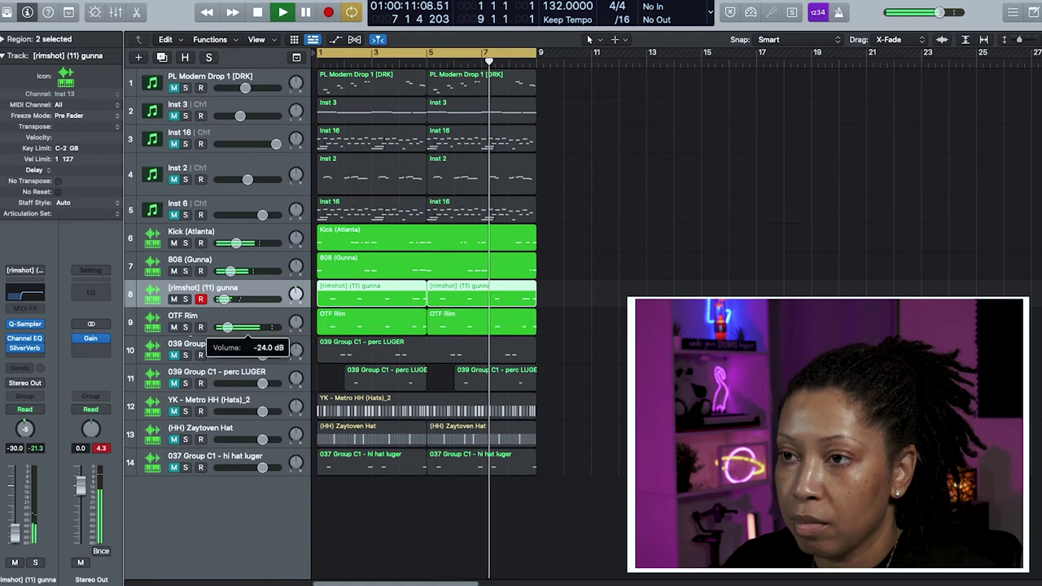
{"action": "left_click_drag", "start_coordinate": [228, 328], "coordinate": [224, 300]}
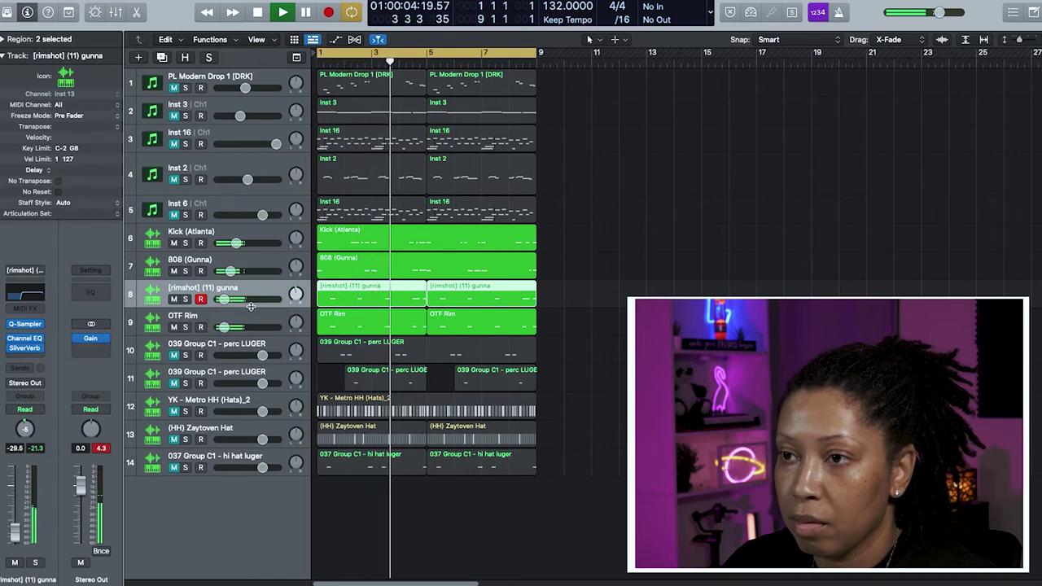
{"action": "key", "text": "space"}
{"action": "key", "text": "x"}
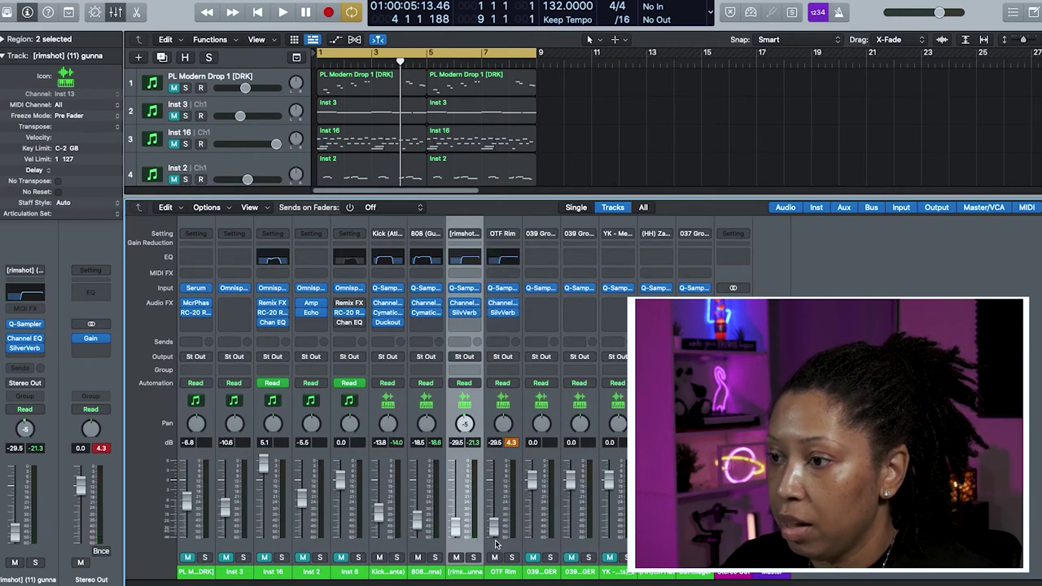
Step: Close the mixer, lower the first 039 Group C1 perc LUGER track to around the rims' level, and pan it to +29
{"action": "key", "text": "space"}
{"action": "key", "text": "x"}
{"action": "left_click_drag", "start_coordinate": [262, 356], "coordinate": [228, 356]}
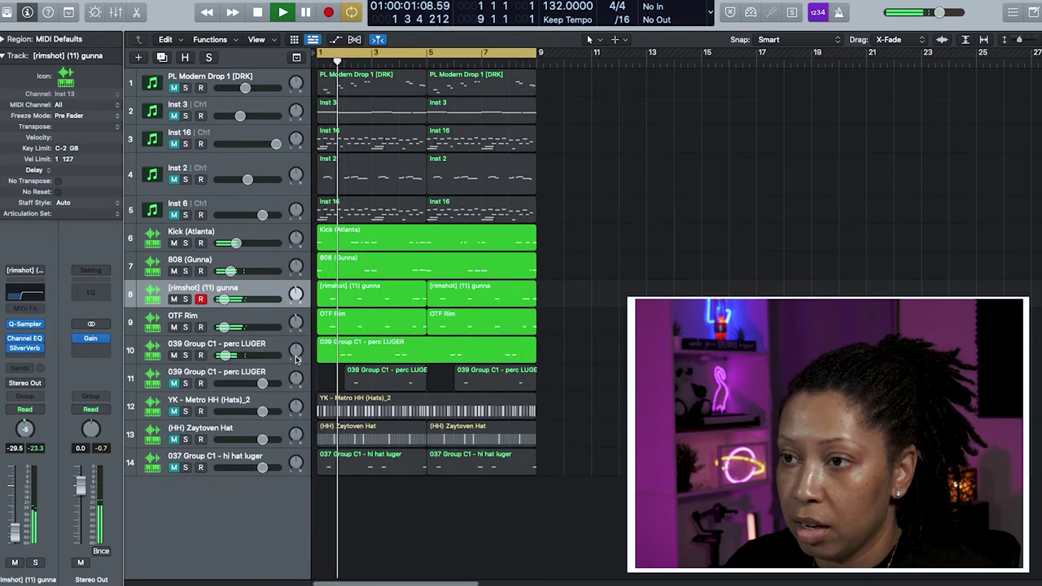
{"action": "left_click_drag", "start_coordinate": [296, 358], "coordinate": [296, 339]}
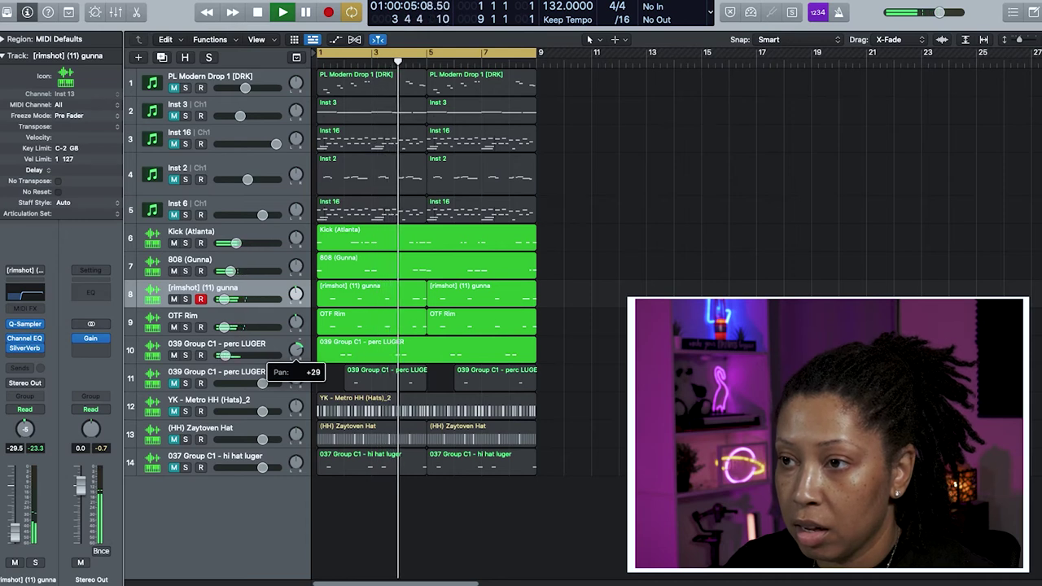
Step: Reduce the first 039 Group C1 perc LUGER track's pan to +10 and set its volume to -30.0 dB around playback
{"action": "left_click", "coordinate": [232, 357]}
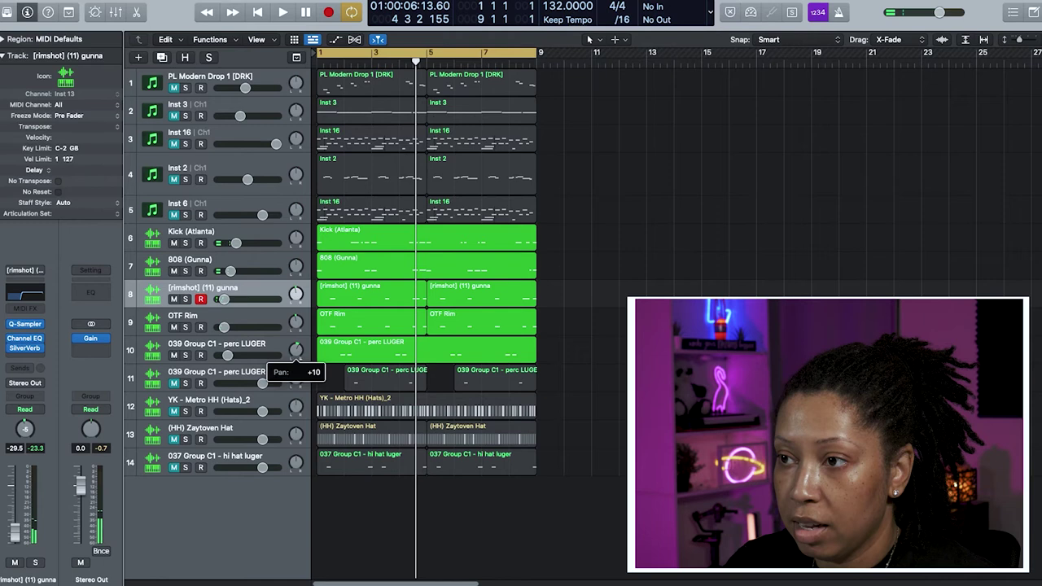
{"action": "key", "text": "space"}
{"action": "left_click_drag", "start_coordinate": [229, 356], "coordinate": [225, 355]}
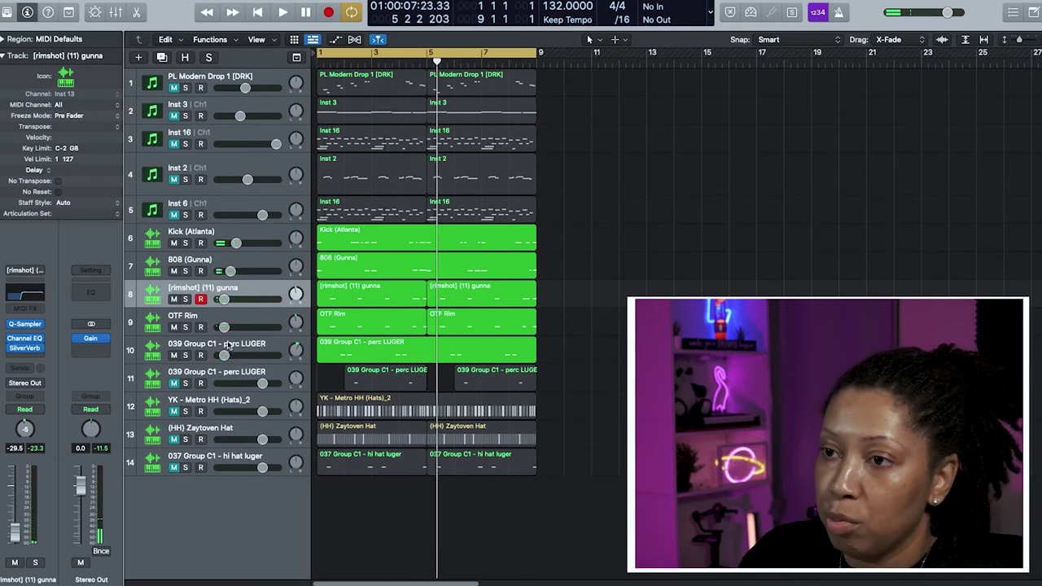
Step: Bring in the second 039 Group C1 perc LUGER track at -25.0 dB, panned to -33 opposite the first
{"action": "left_click", "coordinate": [276, 373]}
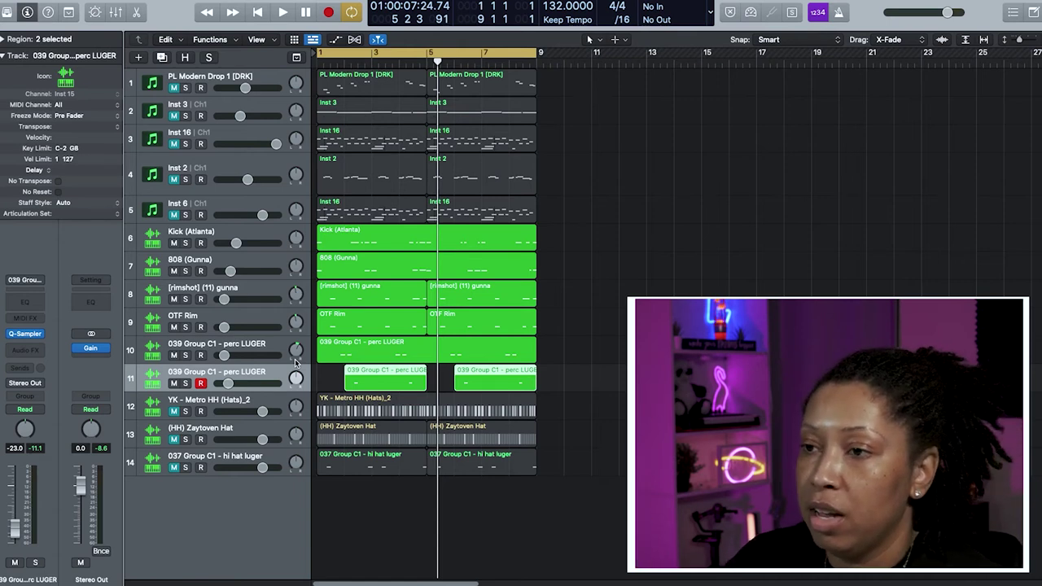
{"action": "left_click", "coordinate": [242, 343]}
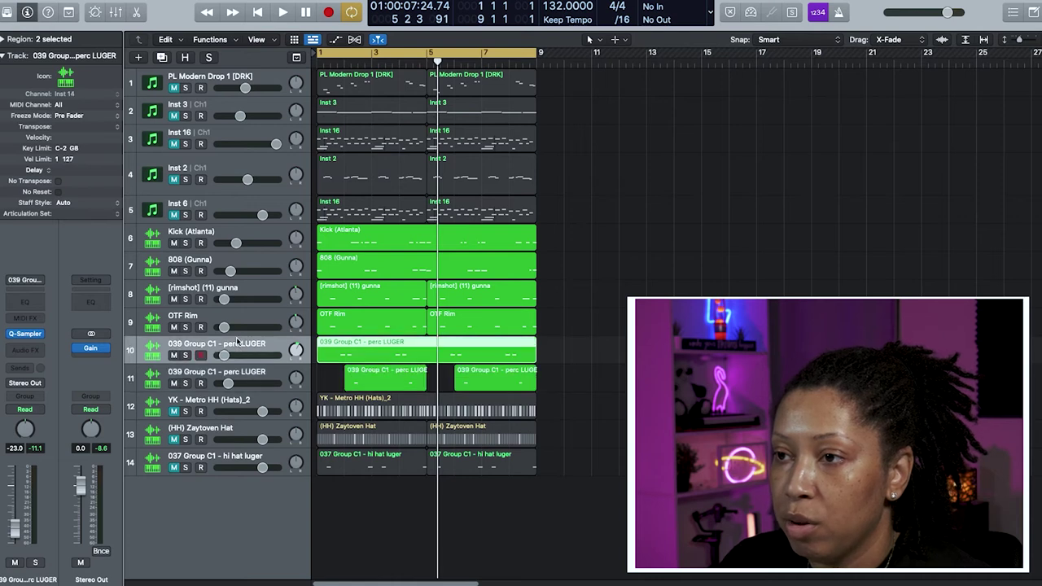
{"action": "left_click", "coordinate": [252, 375]}
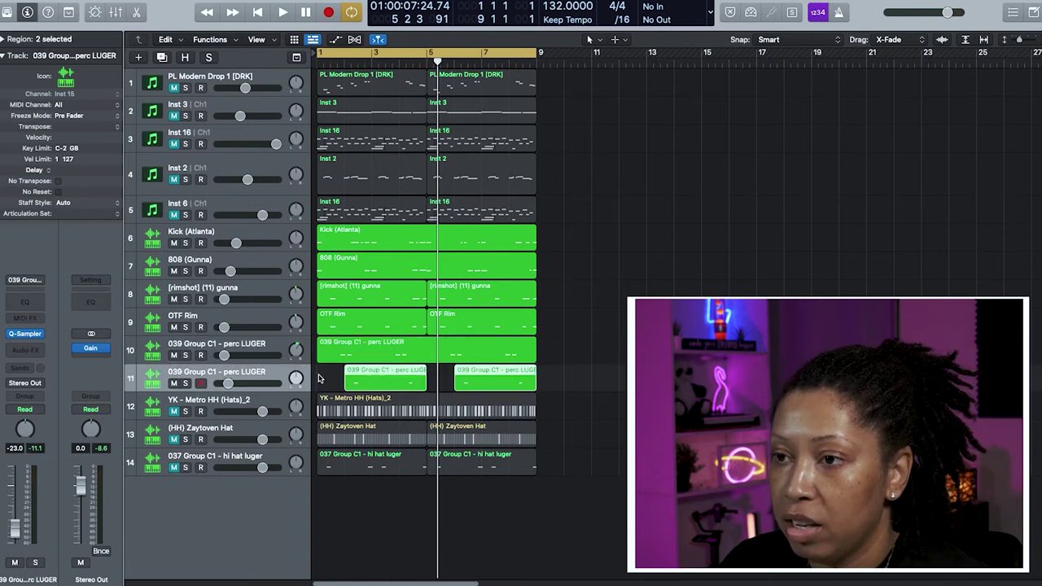
{"action": "left_click", "coordinate": [278, 347]}
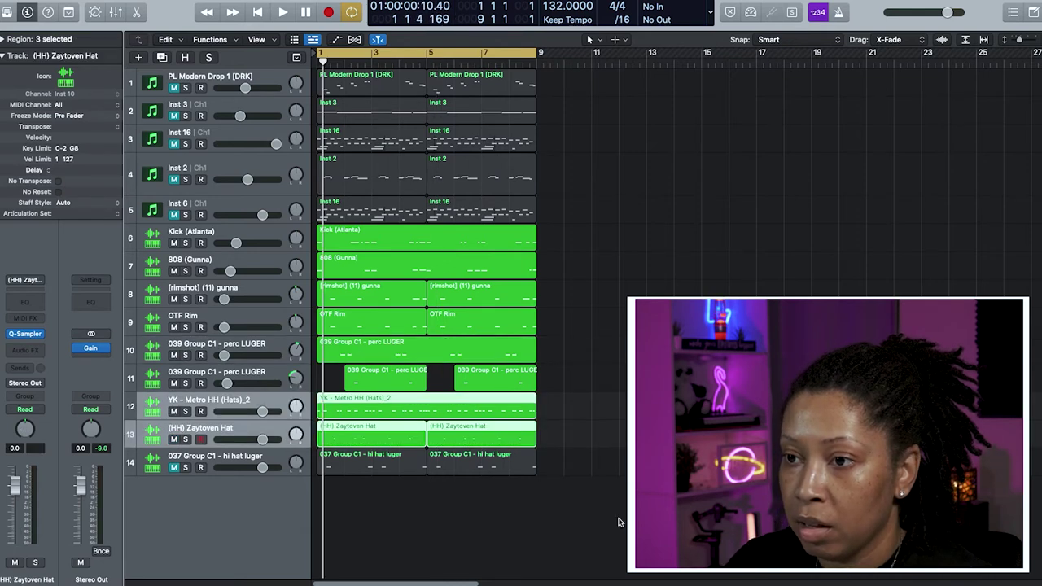
Step: Mute the (HH) Zaytoven Hat track and lower YK - Metro HH (Hats)_2 to -24.0 dB while checking it in playback
{"action": "left_click", "coordinate": [619, 521]}
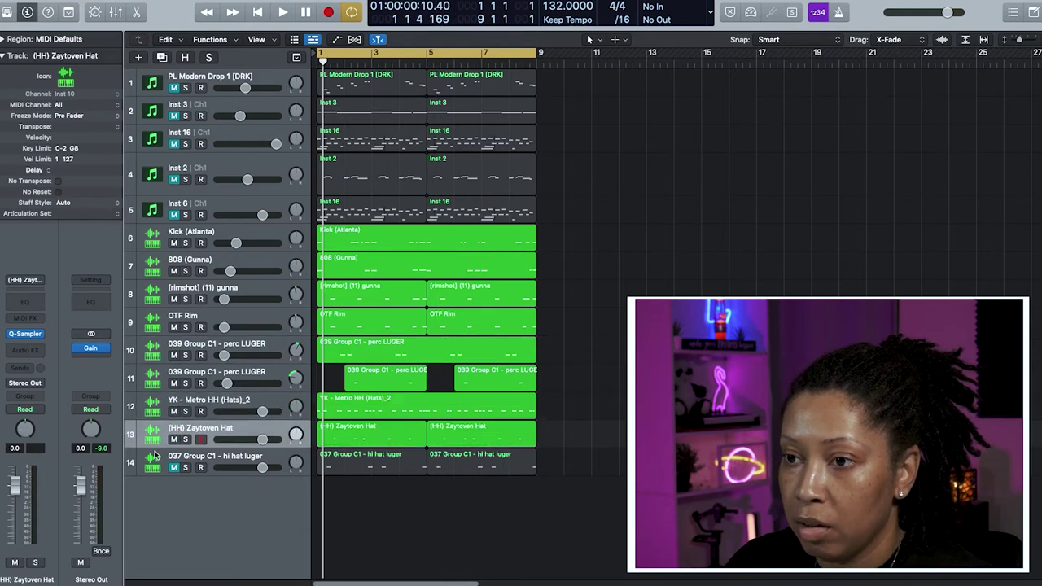
{"action": "left_click", "coordinate": [174, 440]}
{"action": "left_click", "coordinate": [240, 405]}
{"action": "key", "text": "space"}
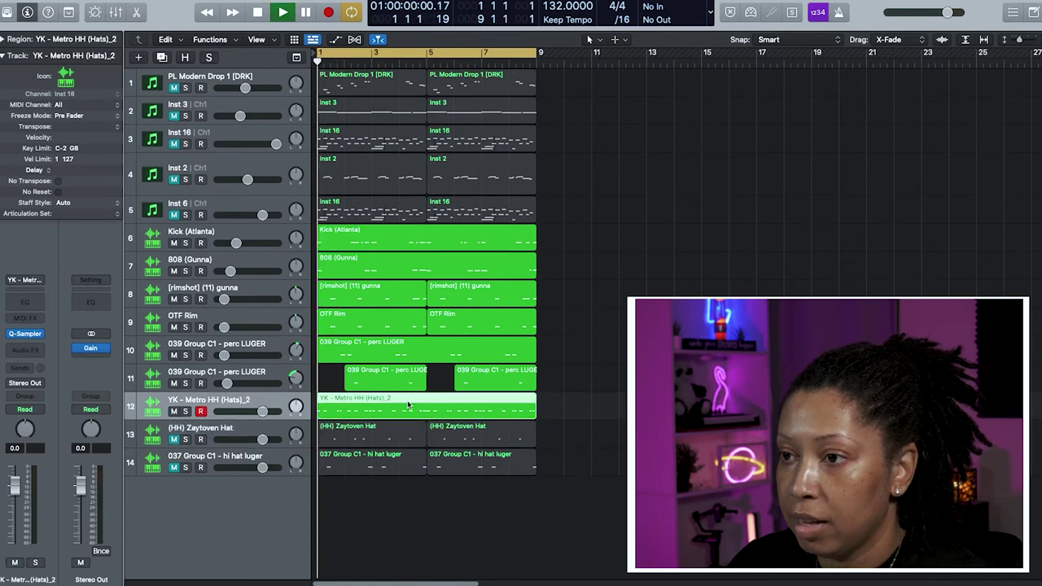
{"action": "left_click_drag", "start_coordinate": [264, 411], "coordinate": [229, 411]}
{"action": "key", "text": "space"}
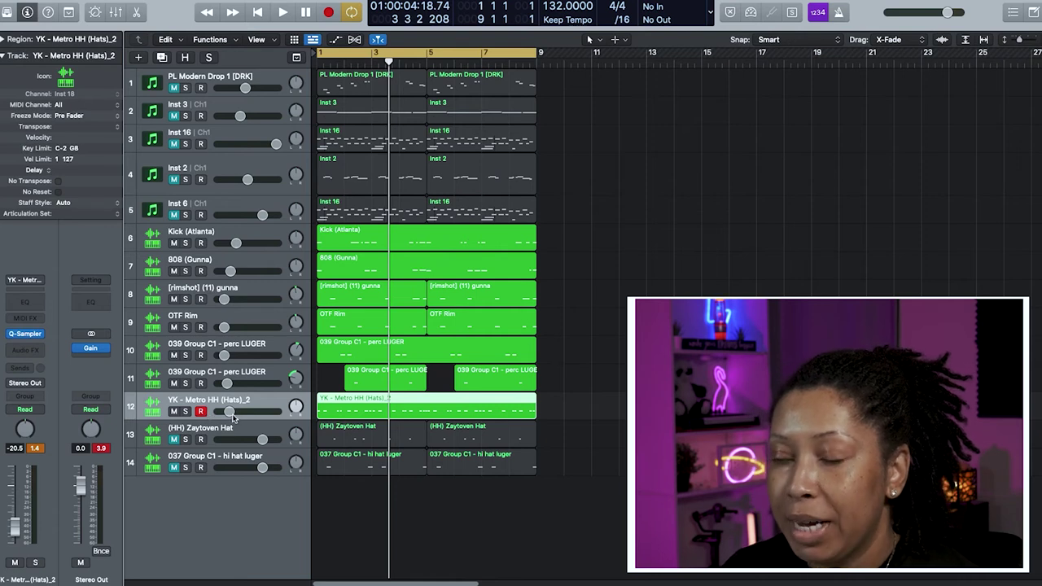
{"action": "left_click_drag", "start_coordinate": [228, 412], "coordinate": [227, 412]}
{"action": "key", "text": "space"}
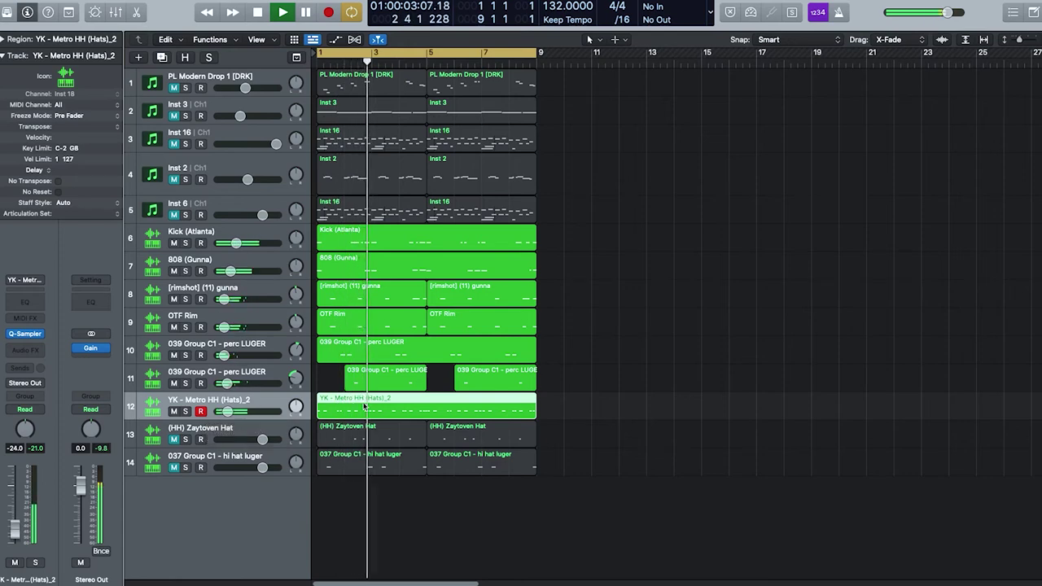
Step: Add a Channel EQ to YK - Metro HH (Hats)_2 with a 48 dB/oct low cut near 2.8 kHz and a high cut near 10.8 kHz
{"action": "key", "text": "space"}
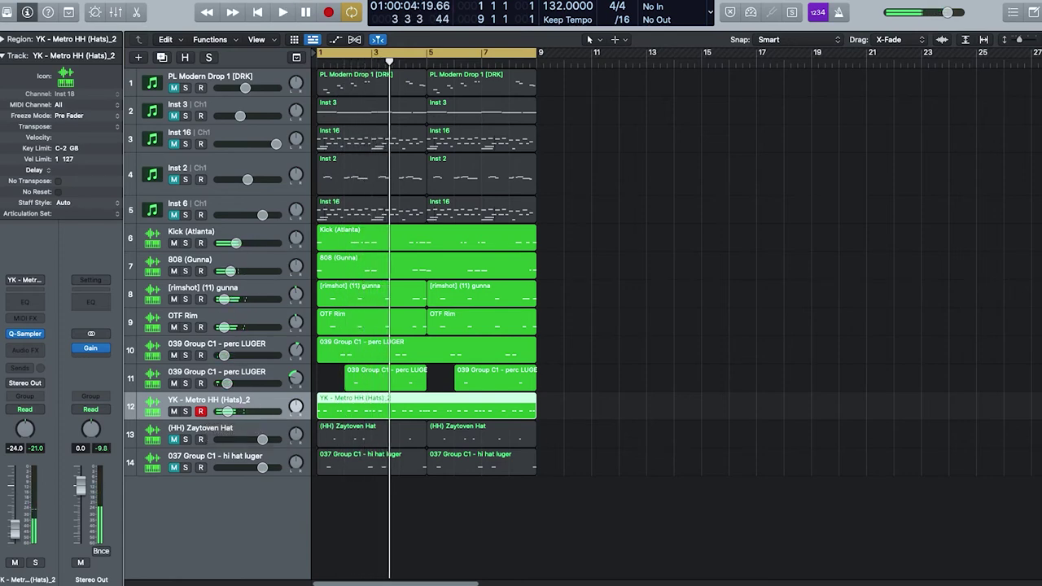
{"action": "left_click", "coordinate": [30, 305]}
{"action": "left_click", "coordinate": [372, 190]}
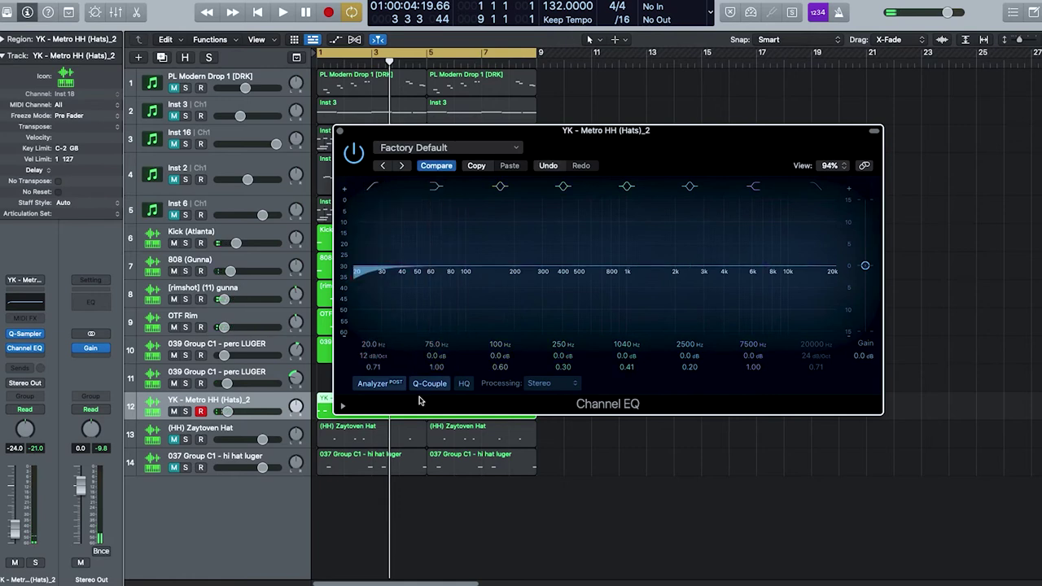
{"action": "left_click_drag", "start_coordinate": [361, 355], "coordinate": [373, 341]}
{"action": "key", "text": "space"}
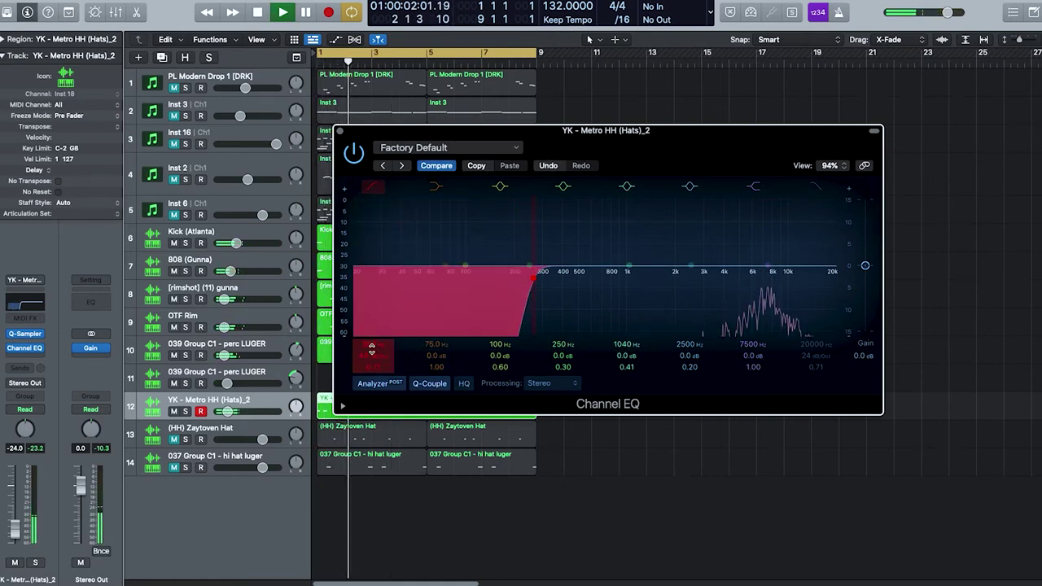
{"action": "left_click_drag", "start_coordinate": [370, 348], "coordinate": [370, 326]}
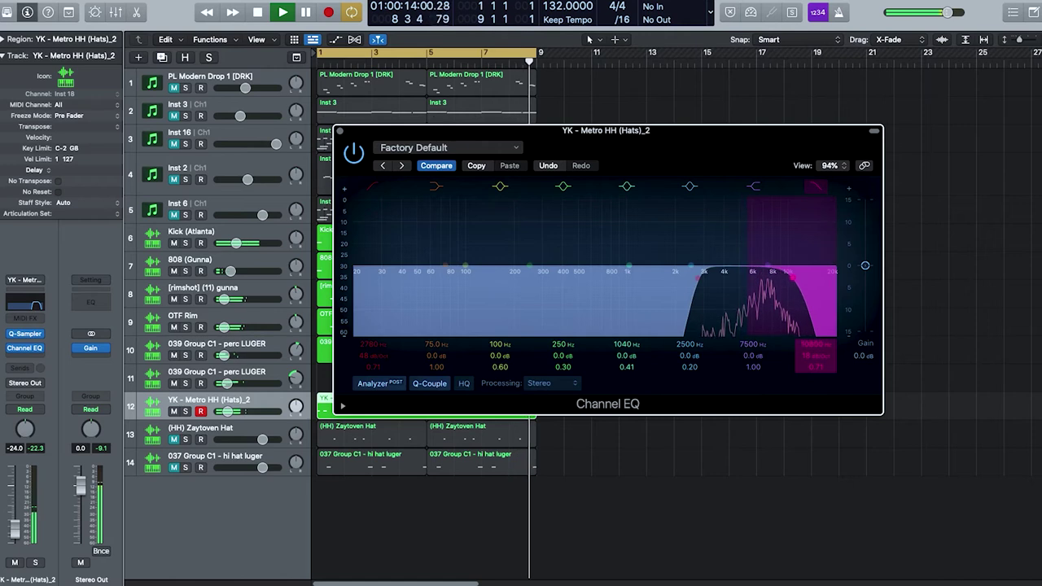
{"action": "left_click", "coordinate": [339, 131]}
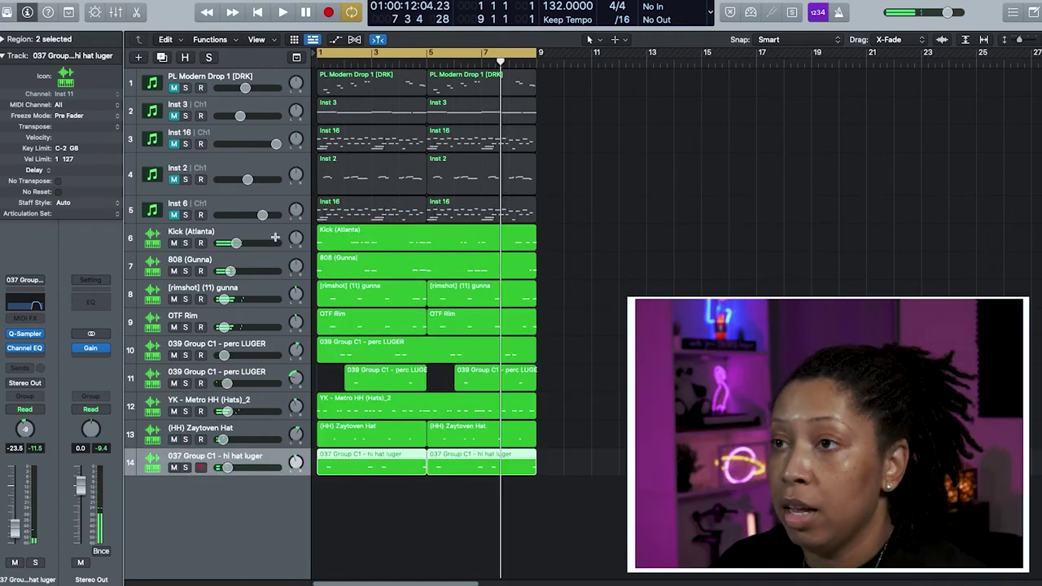
Step: Unmute Inst 6 and route the outputs of the five instrument channels, PL Modern Drop 1 through Inst 6, to Bus 1
{"action": "left_click", "coordinate": [175, 215]}
{"action": "left_click", "coordinate": [232, 204]}
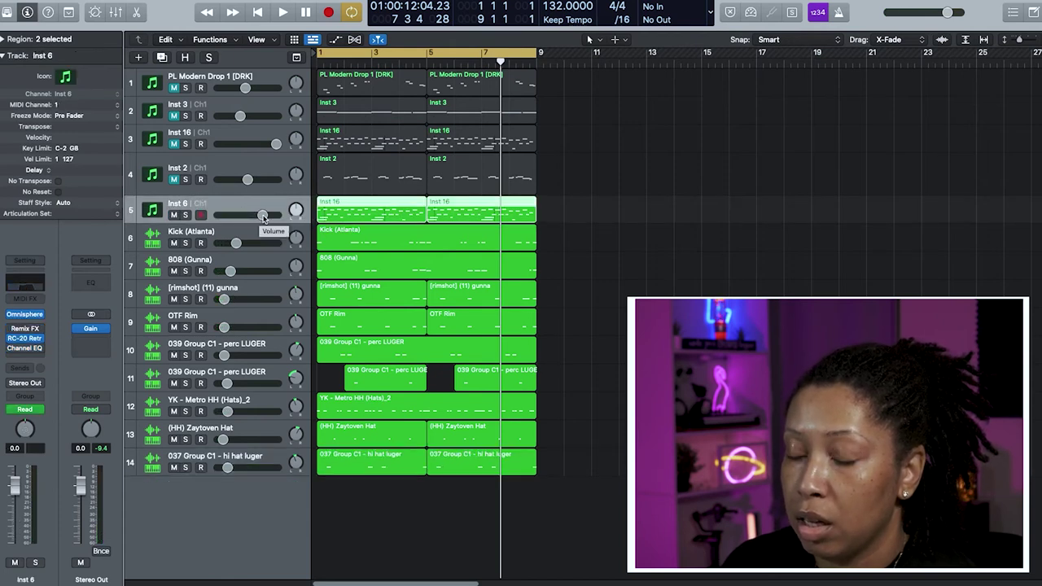
{"action": "key", "text": "x"}
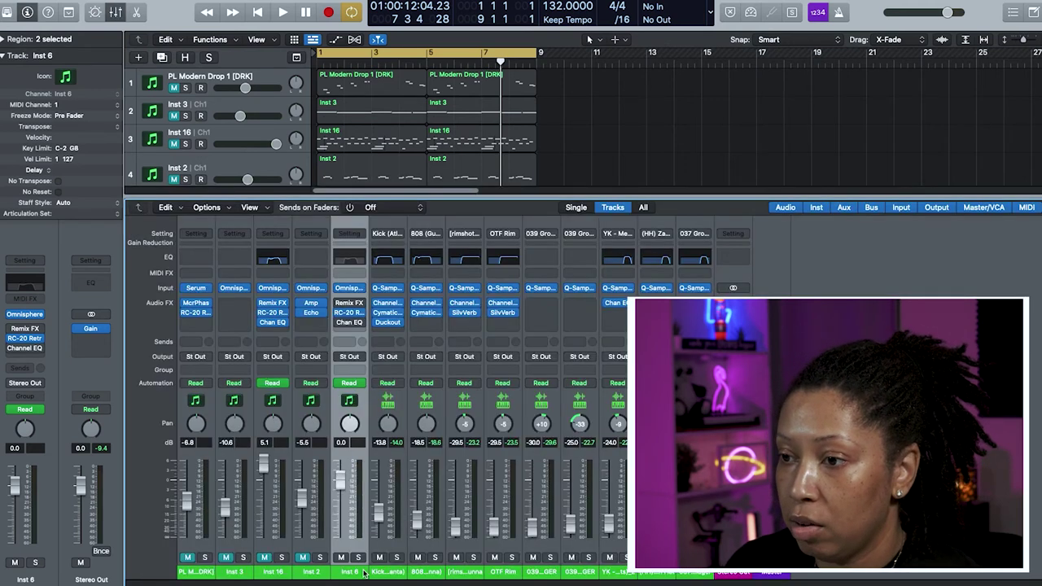
{"action": "left_click_drag", "start_coordinate": [347, 549], "coordinate": [198, 446]}
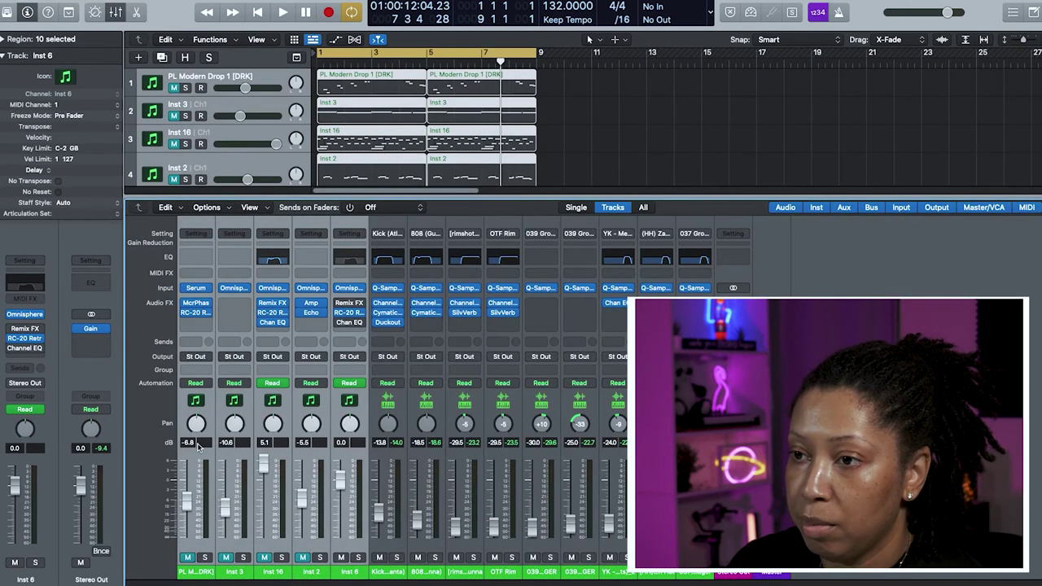
{"action": "left_click", "coordinate": [207, 358]}
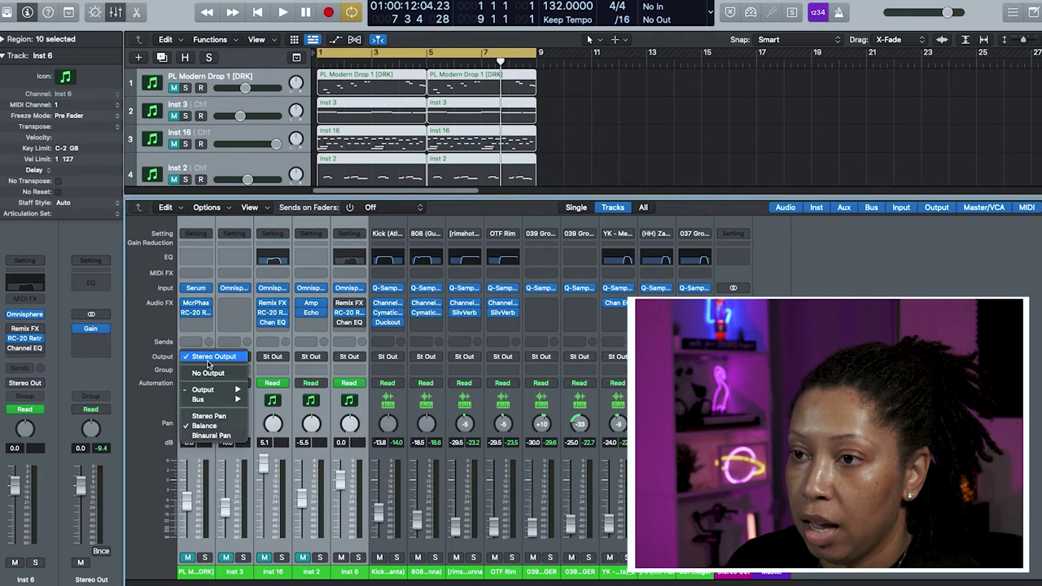
{"action": "mouse_move", "coordinate": [216, 405]}
{"action": "left_click", "coordinate": [270, 205]}
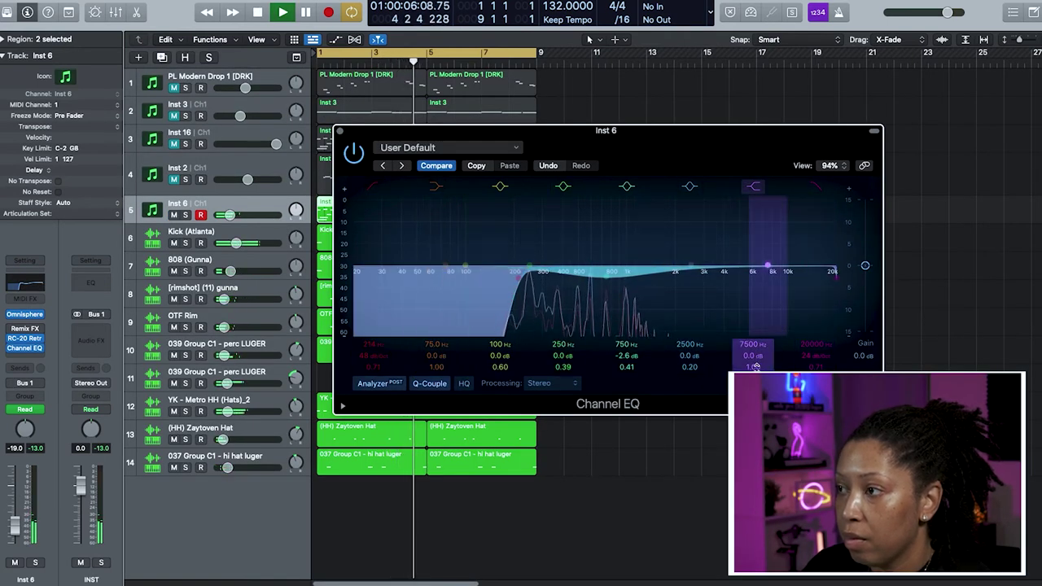
Step: Solo Inst 6, sweep its mid Channel EQ band as a narrow boost with Q 7.30, and cut 585 Hz by 6.4 dB
{"action": "left_click", "coordinate": [623, 355], "text": "alt"}
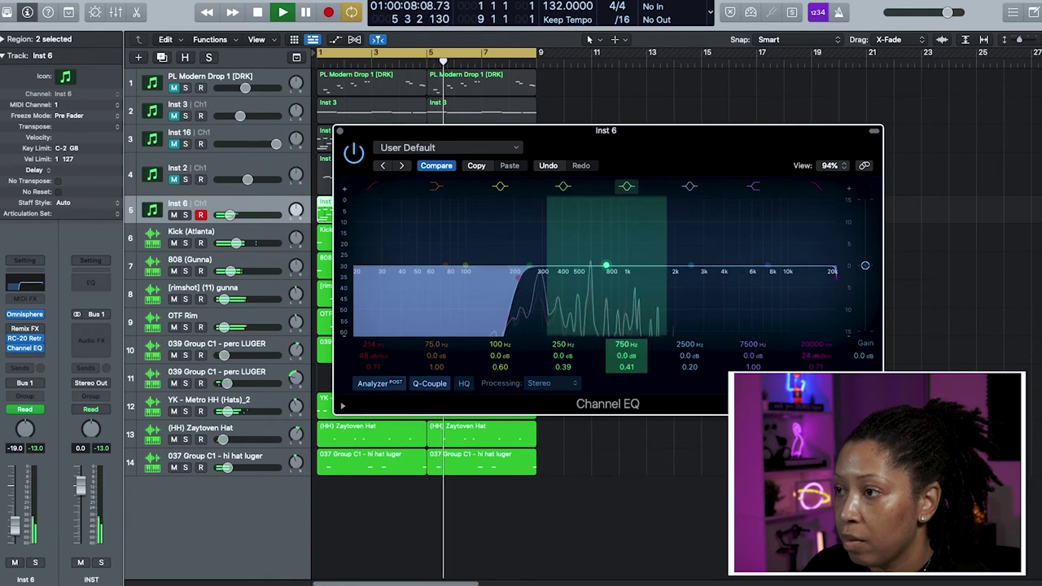
{"action": "left_click_drag", "start_coordinate": [607, 265], "coordinate": [599, 207]}
{"action": "left_click_drag", "start_coordinate": [627, 367], "coordinate": [630, 359]}
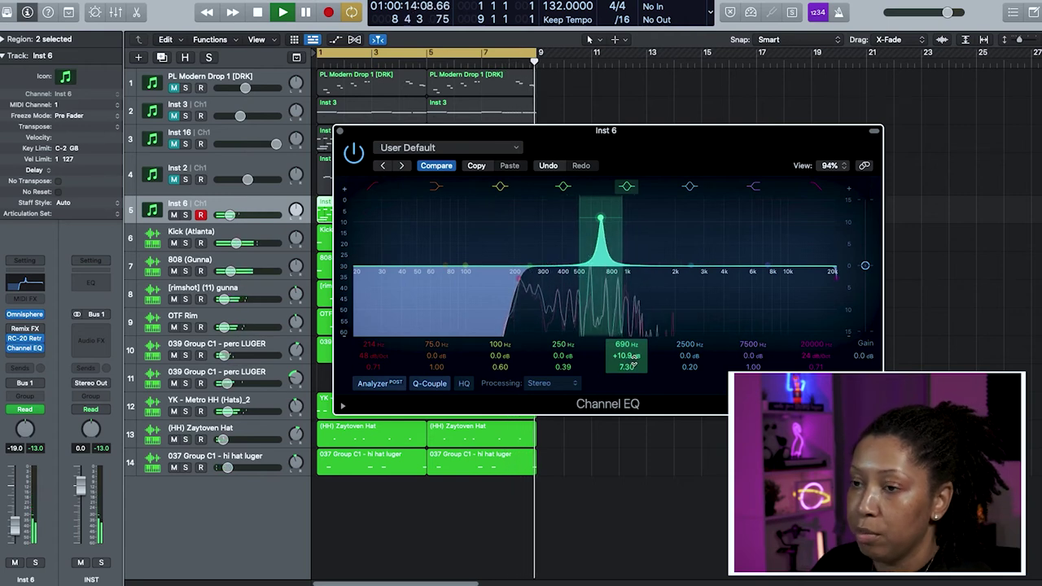
{"action": "key", "text": "s"}
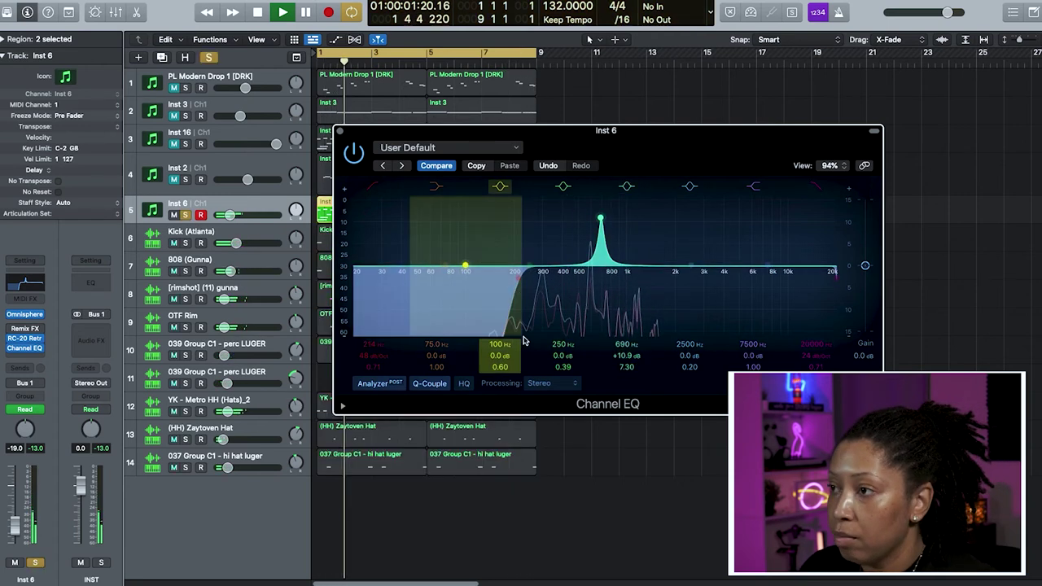
{"action": "left_click_drag", "start_coordinate": [626, 345], "coordinate": [626, 355]}
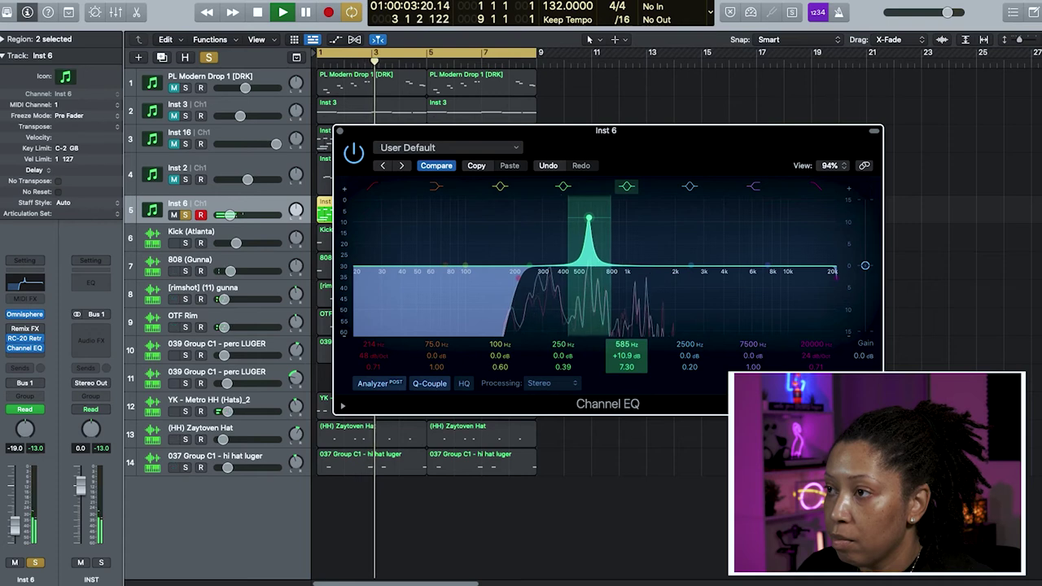
{"action": "left_click_drag", "start_coordinate": [589, 219], "coordinate": [590, 288]}
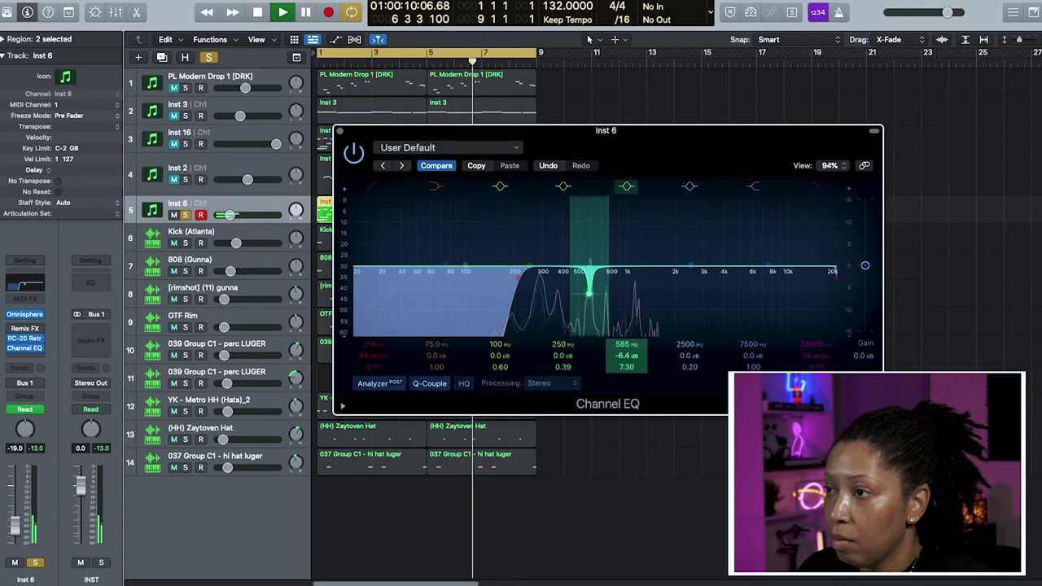
{"action": "left_click", "coordinate": [340, 130]}
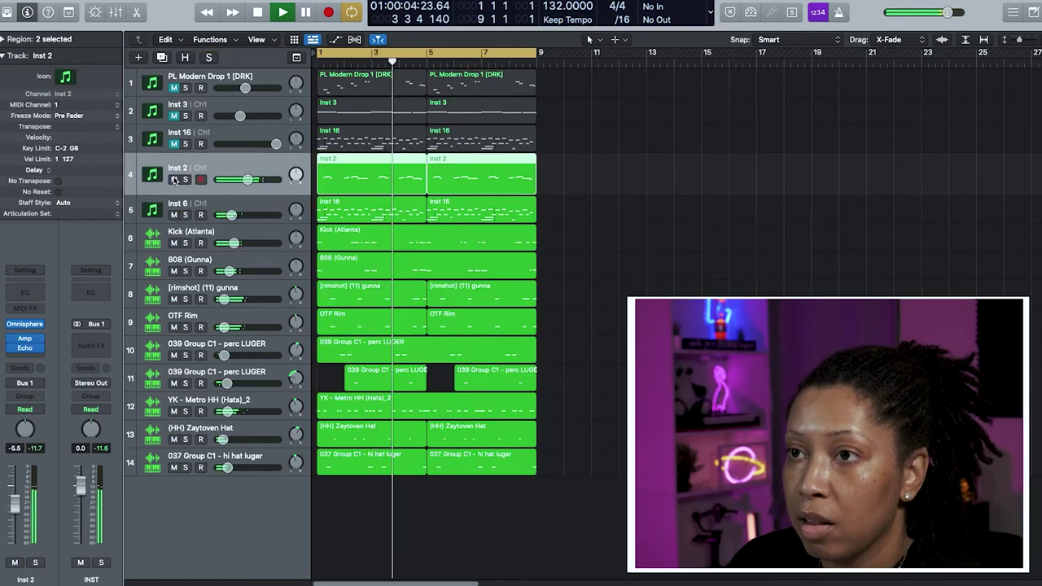
Step: Mute Inst 2, bring in Inst 16, and lower its volume to -14.0 dB during playback
{"action": "left_click", "coordinate": [173, 179]}
{"action": "left_click", "coordinate": [174, 137]}
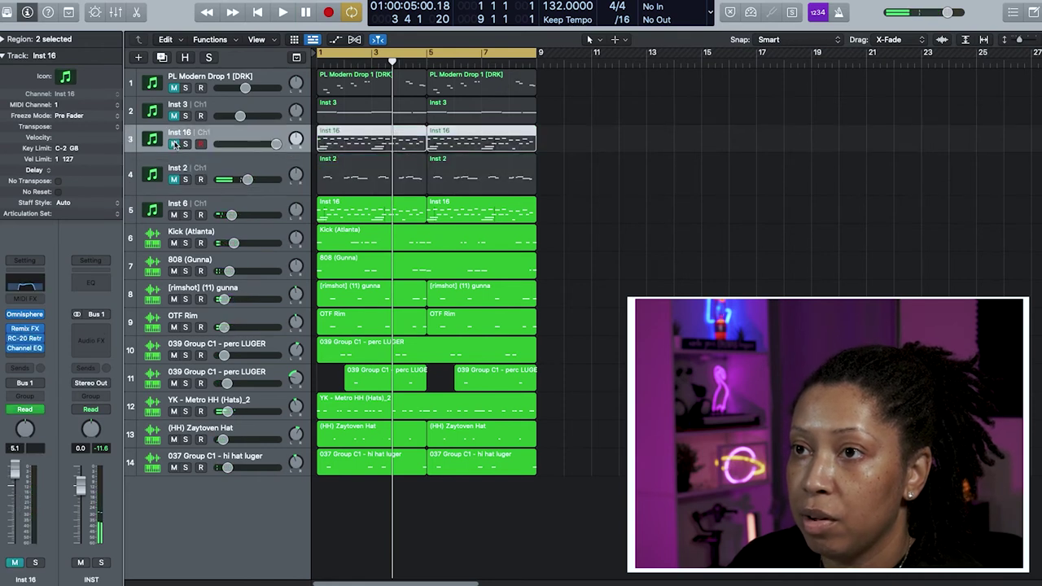
{"action": "key", "text": "space"}
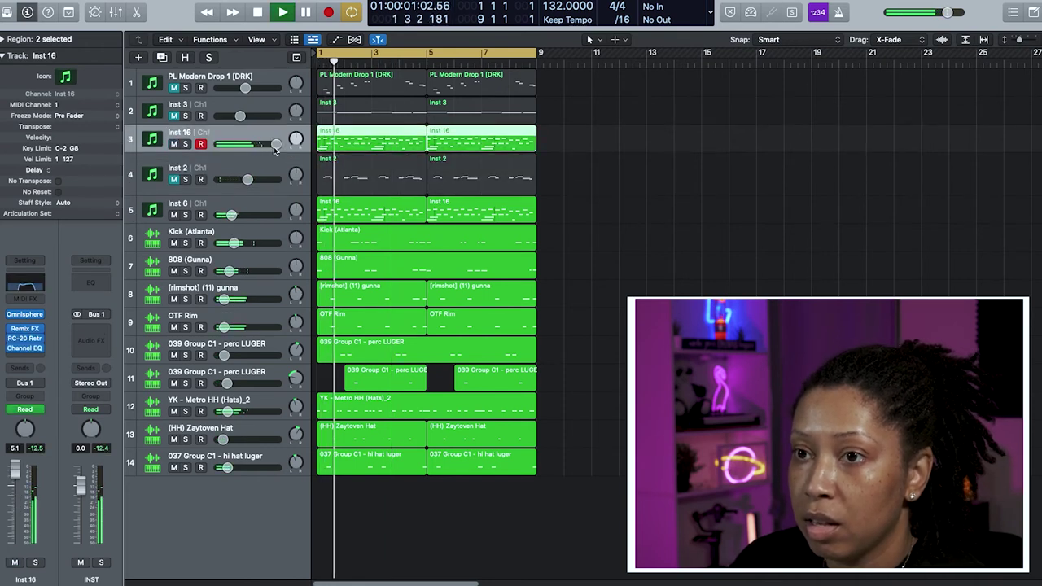
{"action": "left_click_drag", "start_coordinate": [275, 145], "coordinate": [236, 144]}
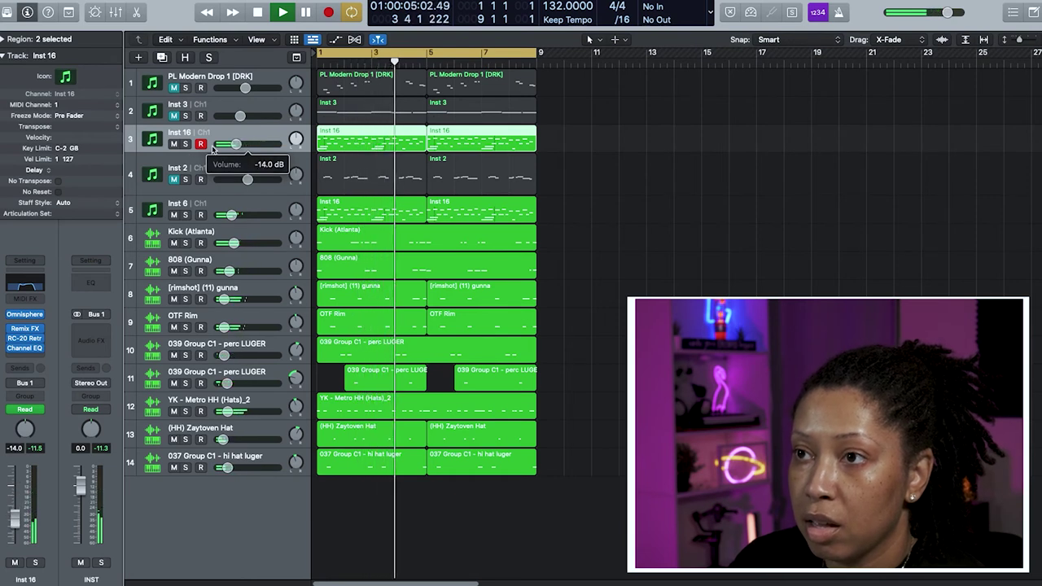
Step: Pan Inst 6 slightly right to +2 during playback
{"action": "left_click", "coordinate": [268, 216]}
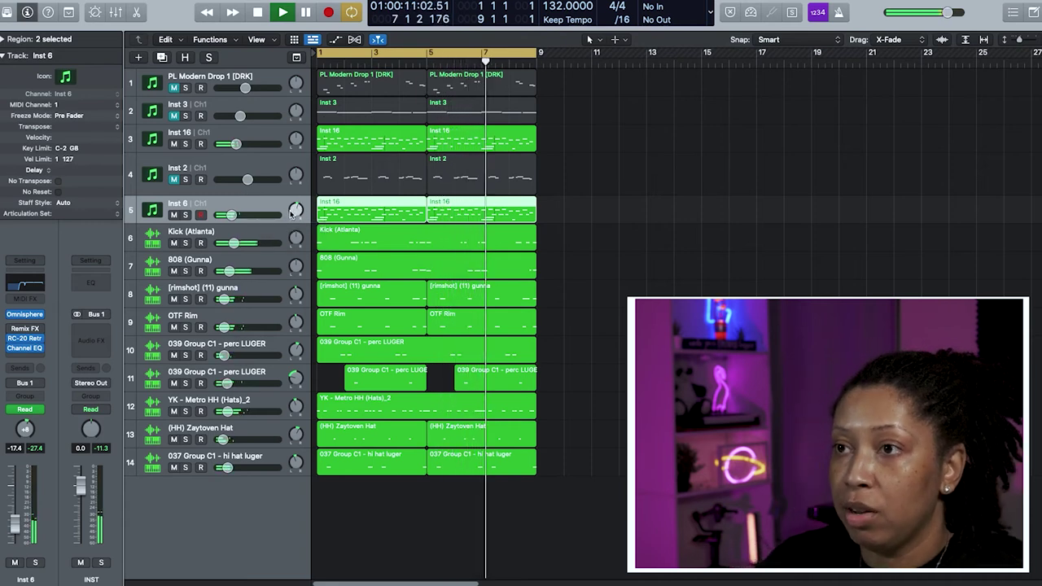
{"action": "left_click_drag", "start_coordinate": [296, 211], "coordinate": [296, 212]}
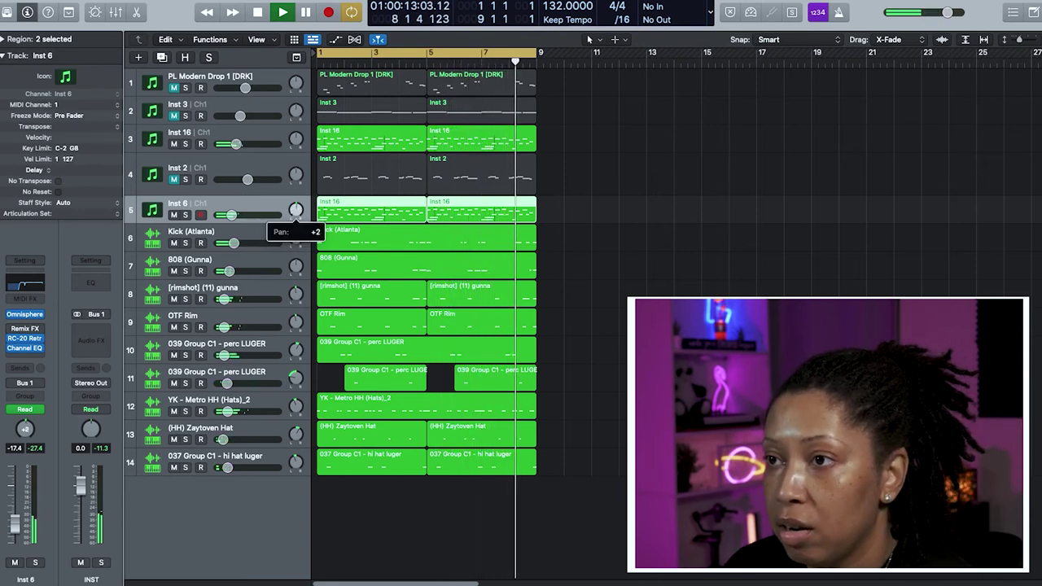
{"action": "left_click", "coordinate": [155, 176]}
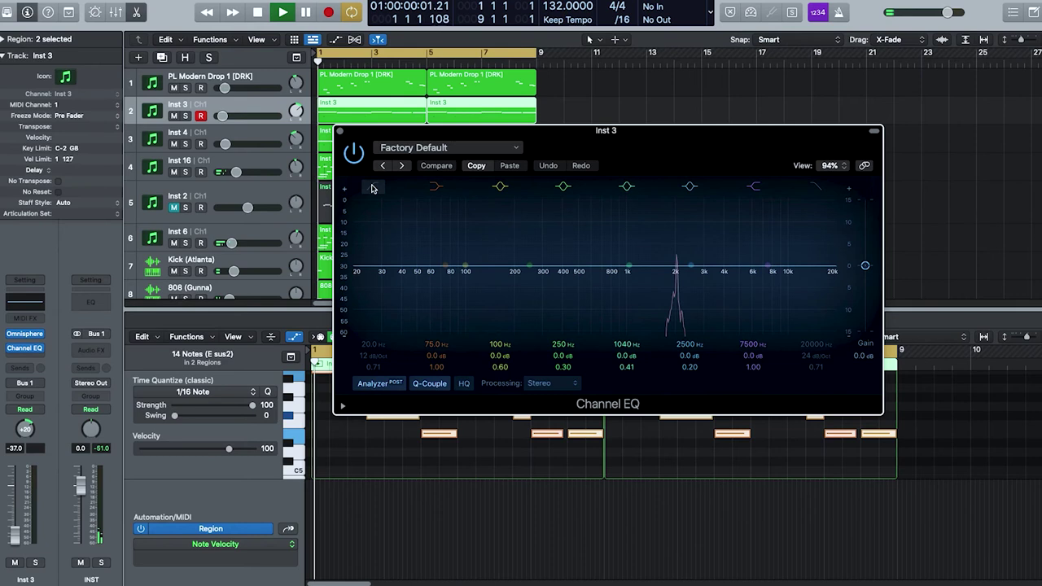
Step: Enable a 48 dB/oct low cut at 1260 Hz in Inst 3's Channel EQ and close its window
{"action": "left_click", "coordinate": [372, 188]}
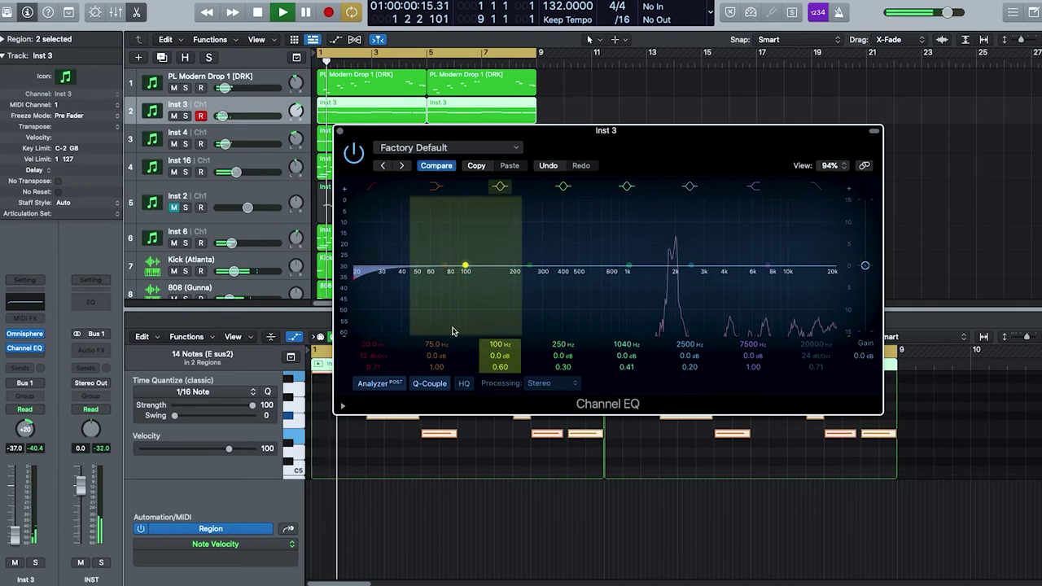
{"action": "left_click_drag", "start_coordinate": [364, 277], "coordinate": [642, 278]}
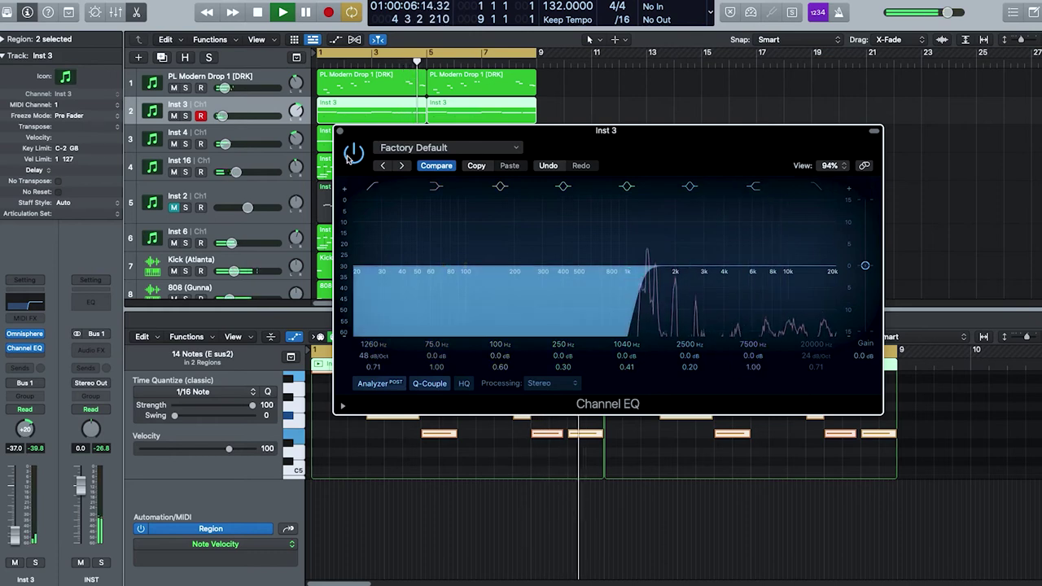
{"action": "left_click", "coordinate": [340, 131]}
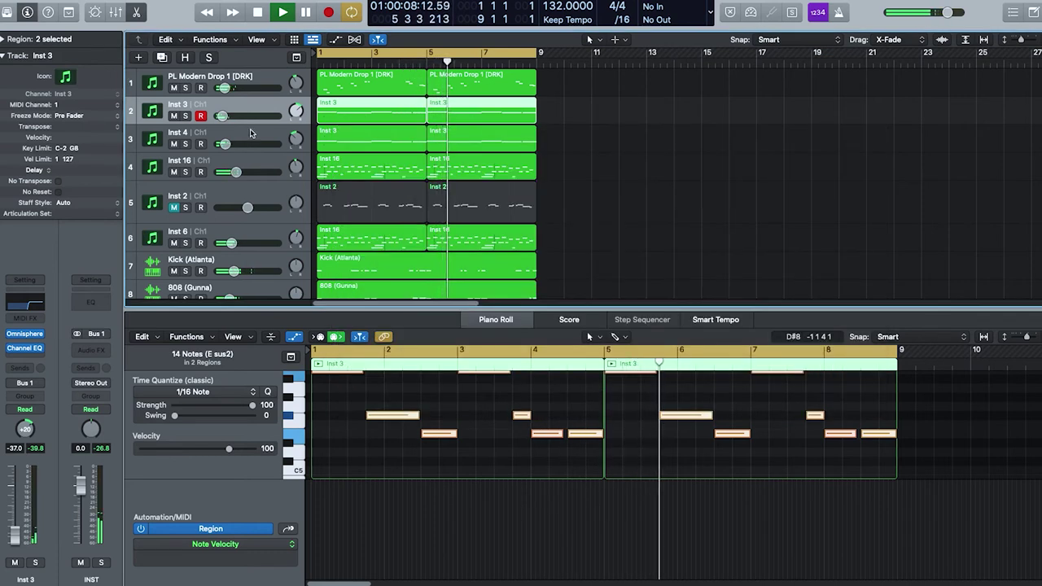
Step: Enable a steep low cut in Inst 4's Channel EQ and raise its cutoff frequency during playback
{"action": "left_click", "coordinate": [269, 139]}
{"action": "left_click", "coordinate": [87, 305]}
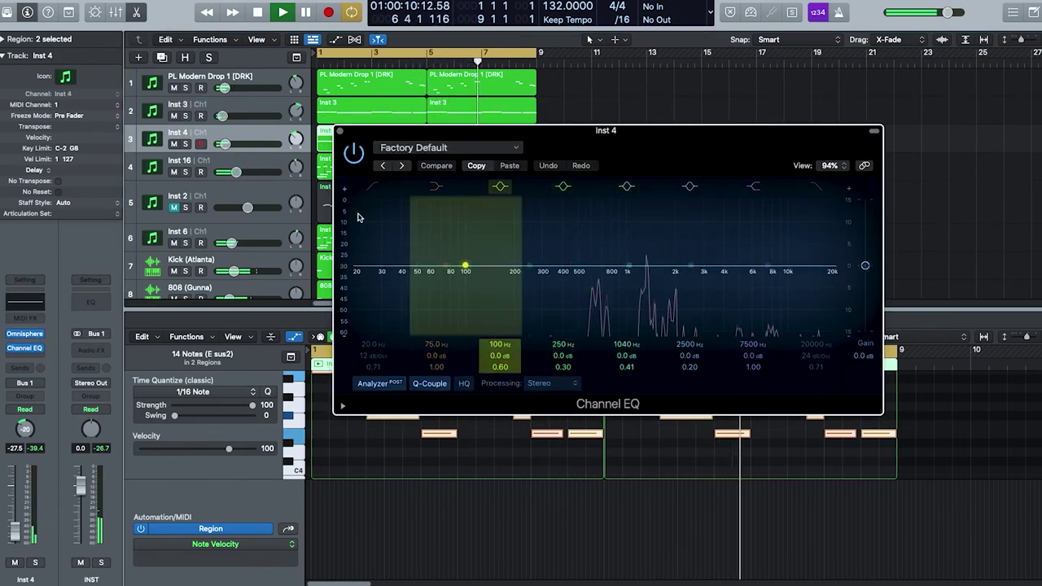
{"action": "left_click", "coordinate": [371, 187]}
{"action": "left_click_drag", "start_coordinate": [372, 357], "coordinate": [356, 321]}
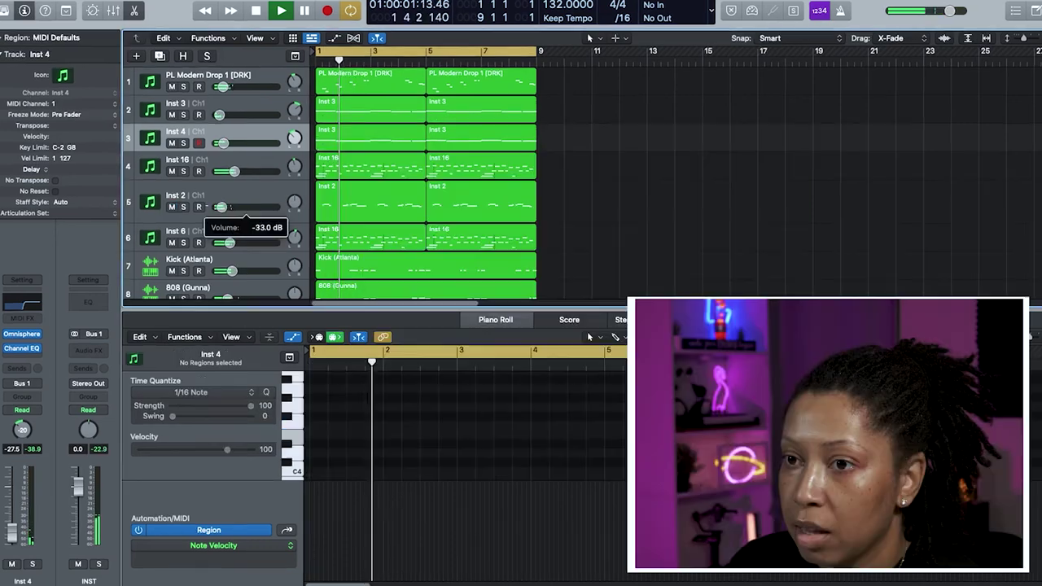
Step: Set Inst 2's volume to -33.0 dB and enable a 48 dB/oct low cut at 210 Hz in its Channel EQ
{"action": "left_click_drag", "start_coordinate": [220, 207], "coordinate": [224, 207]}
{"action": "left_click", "coordinate": [137, 210]}
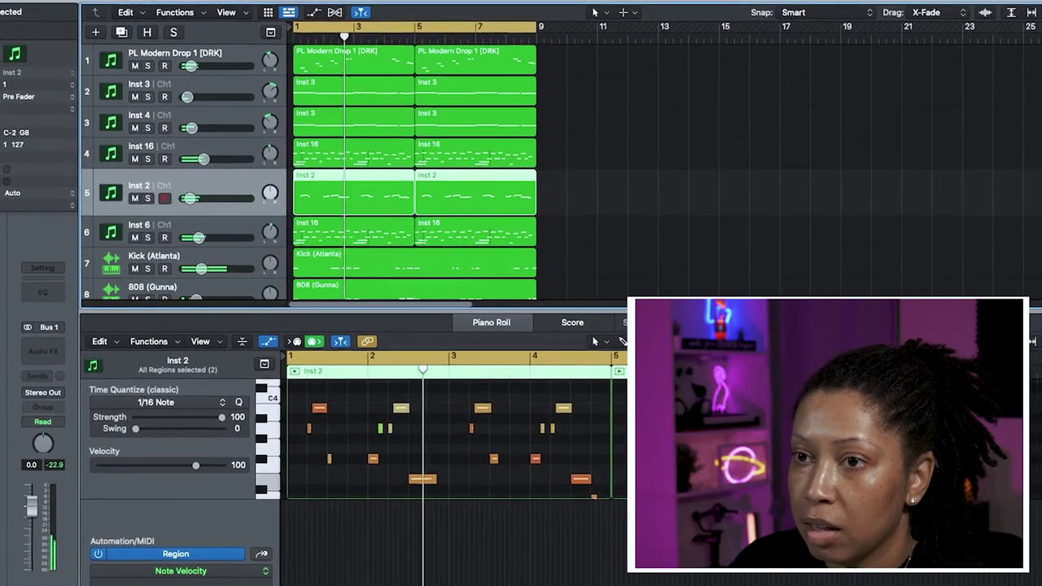
{"action": "left_click", "coordinate": [2, 292]}
{"action": "left_click", "coordinate": [340, 167]}
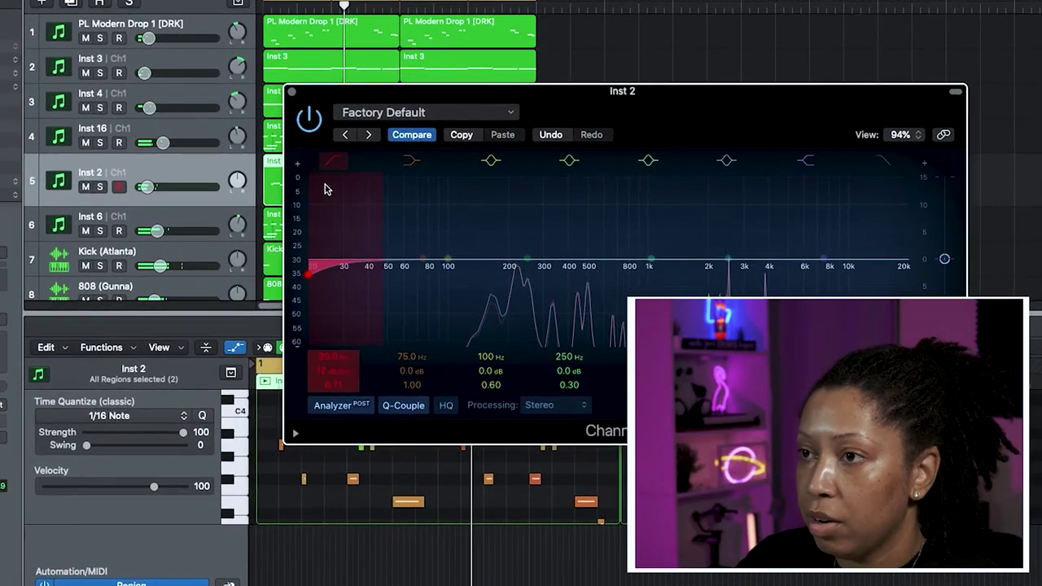
{"action": "left_click_drag", "start_coordinate": [308, 370], "coordinate": [289, 363]}
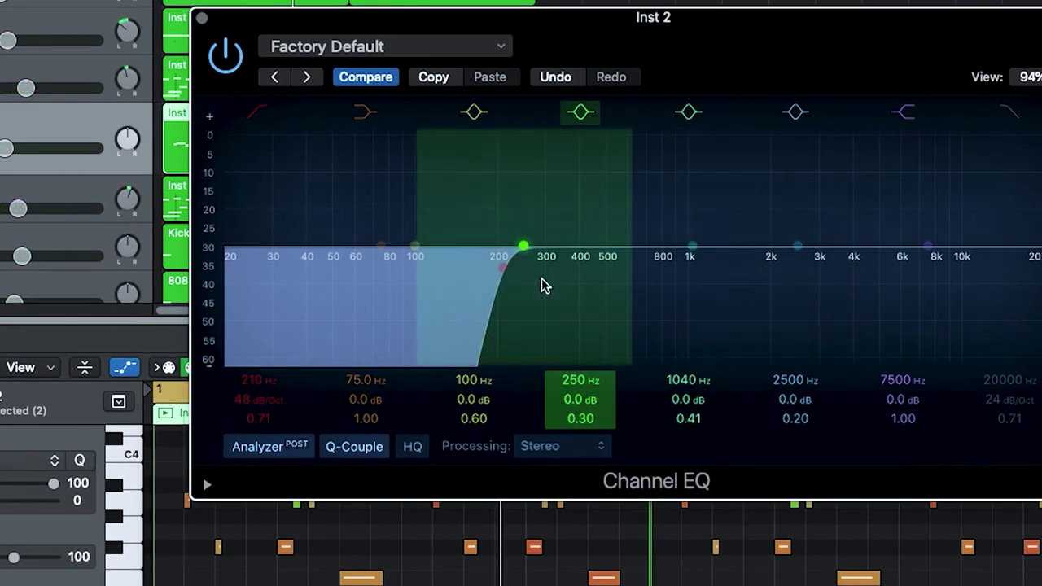
Step: Adjust the gain of the 250 Hz band in Inst 2's Channel EQ
{"action": "key", "text": "space"}
{"action": "left_click_drag", "start_coordinate": [578, 400], "coordinate": [580, 375]}
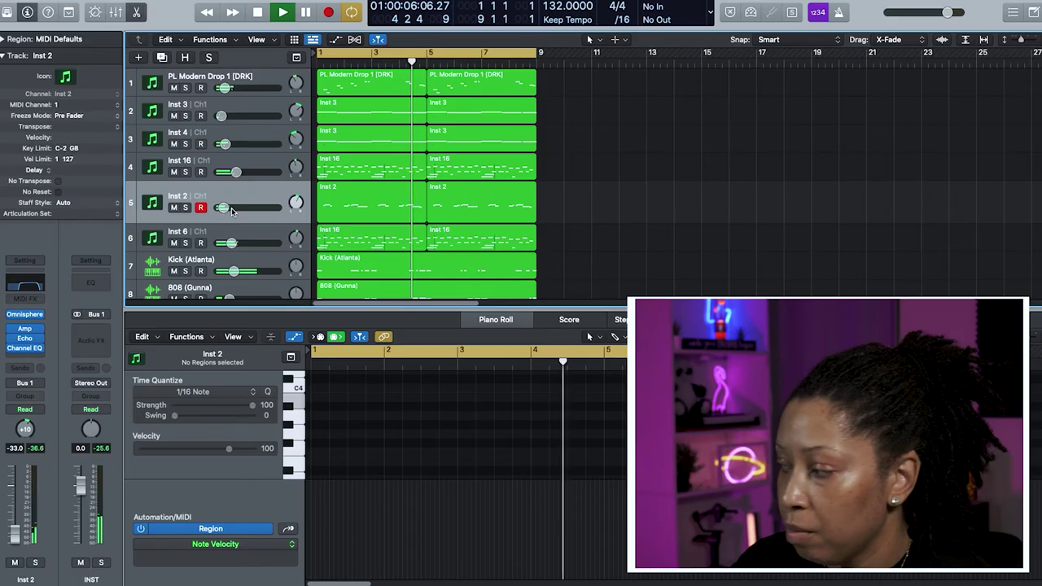
{"action": "key", "text": "space"}
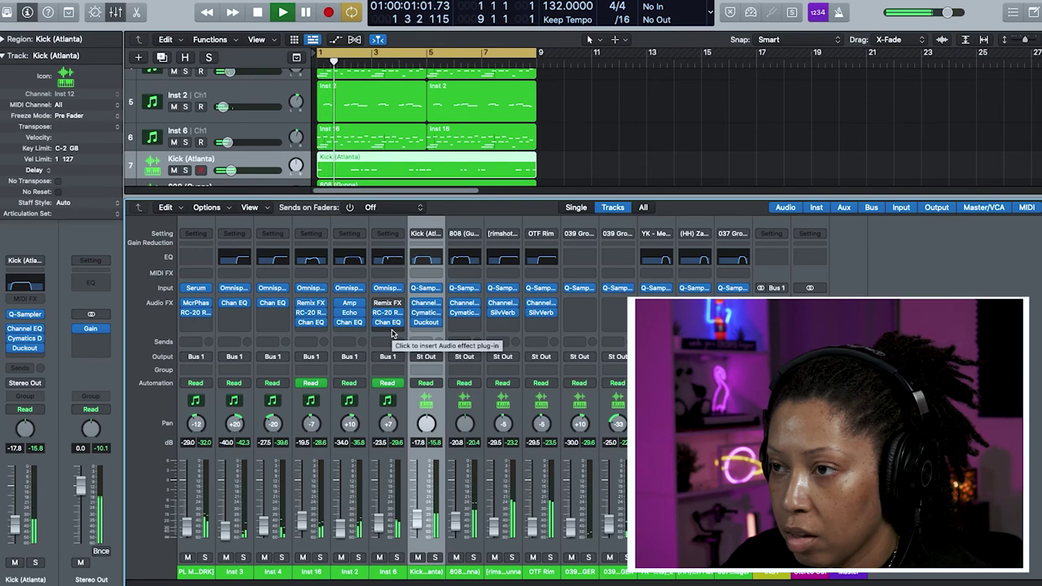
Step: Insert the Waves S1 Imager (s) plug-in on Inst 6 after its Channel EQ
{"action": "left_click", "coordinate": [389, 324]}
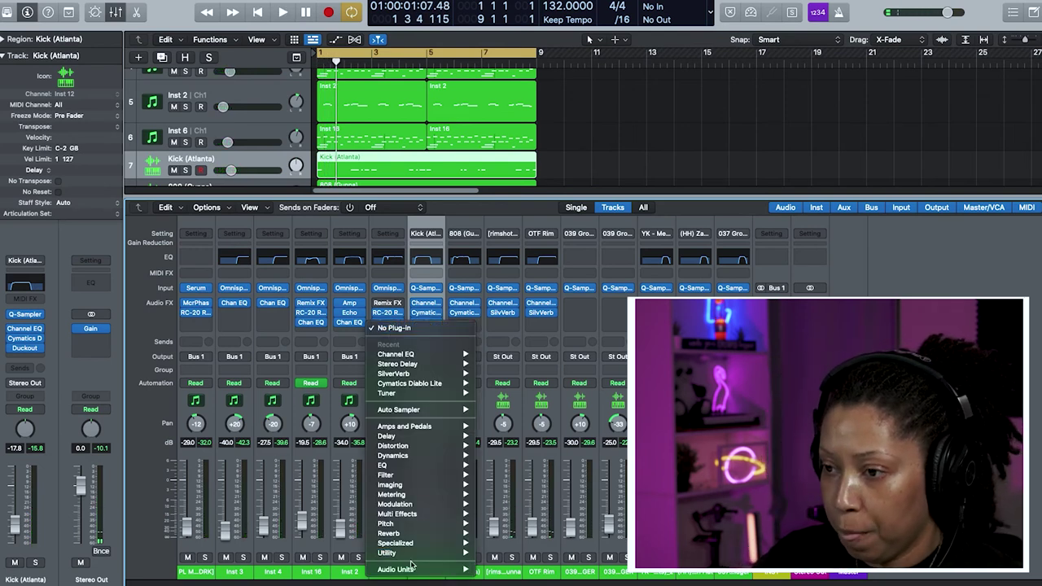
{"action": "mouse_move", "coordinate": [415, 570]}
{"action": "mouse_move", "coordinate": [527, 562]}
{"action": "scroll", "coordinate": [616, 499], "scroll_direction": "down", "scroll_amount": 10}
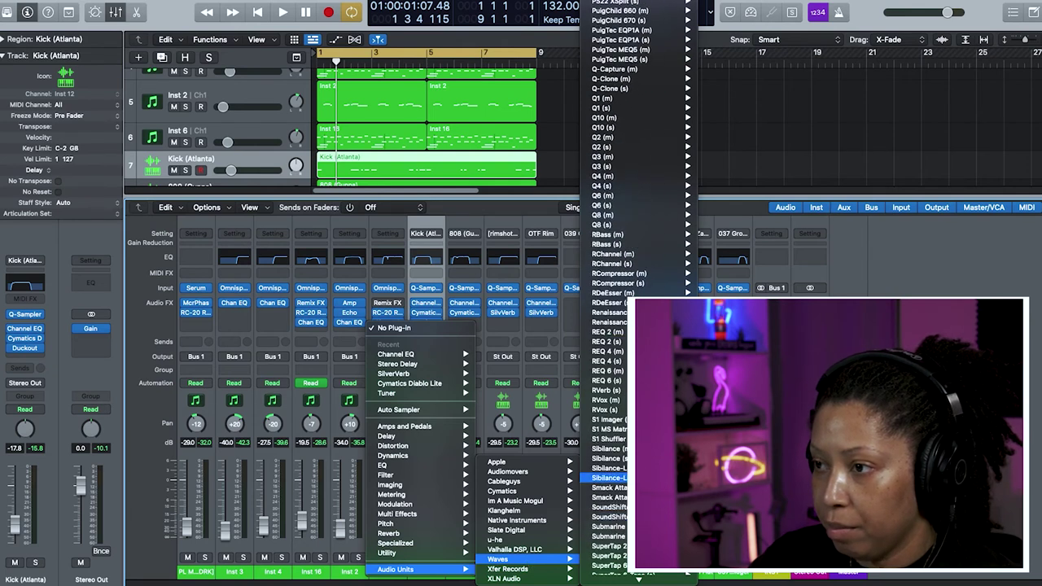
{"action": "left_click", "coordinate": [611, 420]}
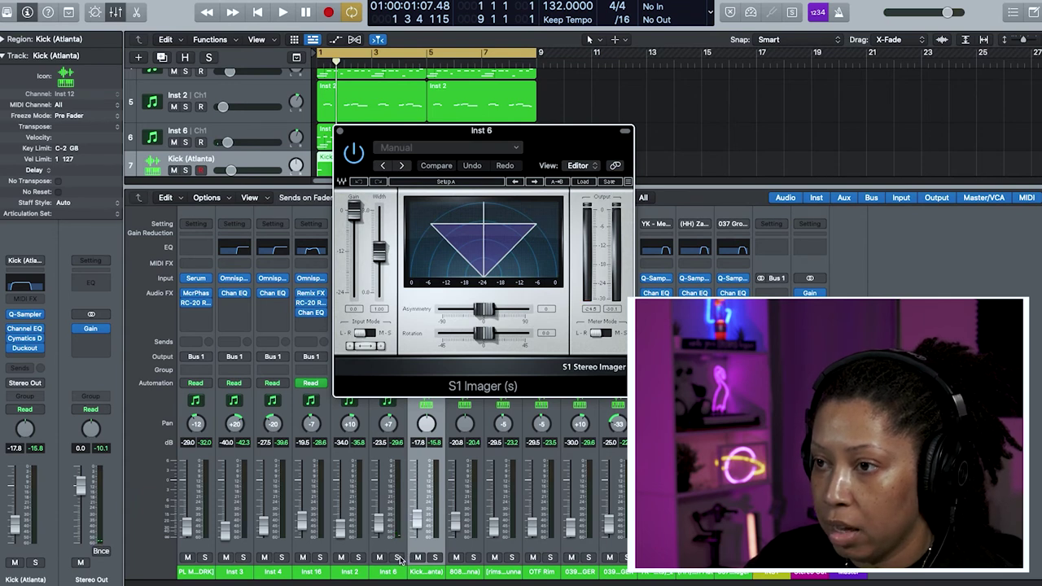
Step: Solo Inst 6, increase its S1 Imager width, and play the loop to hear the wider image
{"action": "left_click", "coordinate": [397, 558]}
{"action": "left_click_drag", "start_coordinate": [511, 131], "coordinate": [622, 82]}
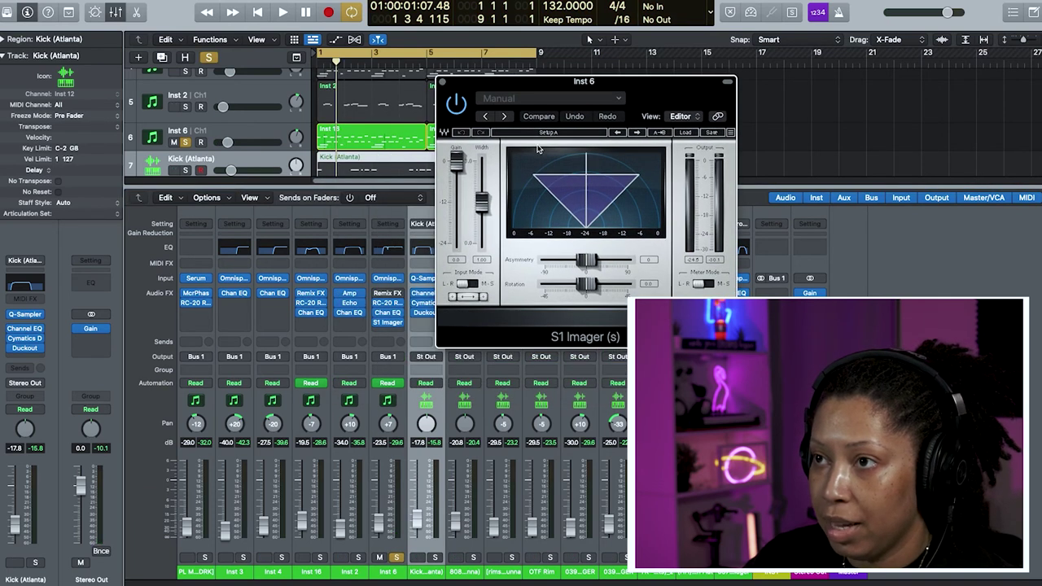
{"action": "left_click_drag", "start_coordinate": [486, 205], "coordinate": [484, 195]}
{"action": "key", "text": "space"}
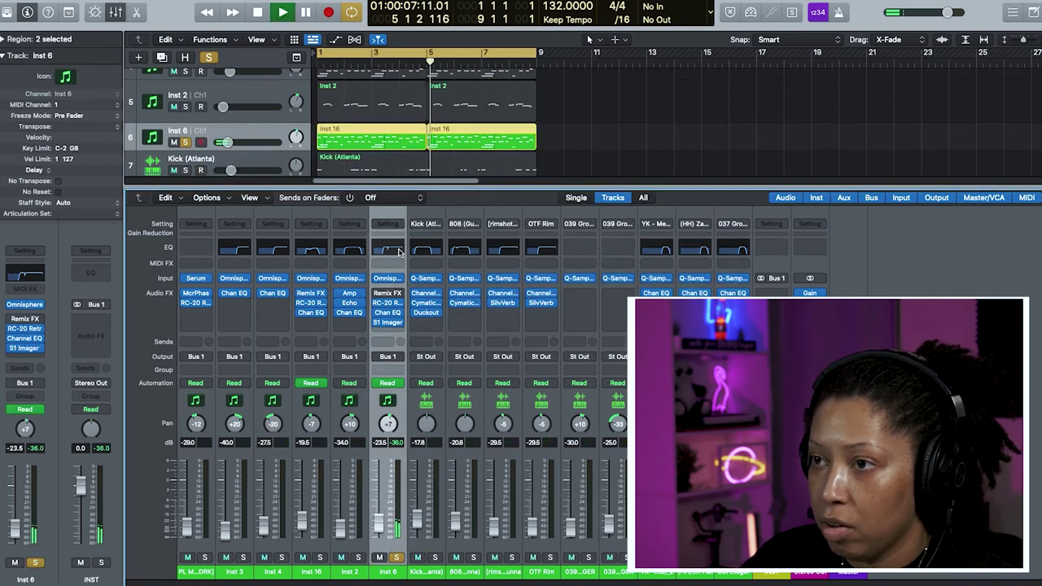
Step: Cut Inst 6's low mids at about 318 Hz by about 1.7 dB with Q 0.64 in its Channel EQ
{"action": "left_click", "coordinate": [397, 250]}
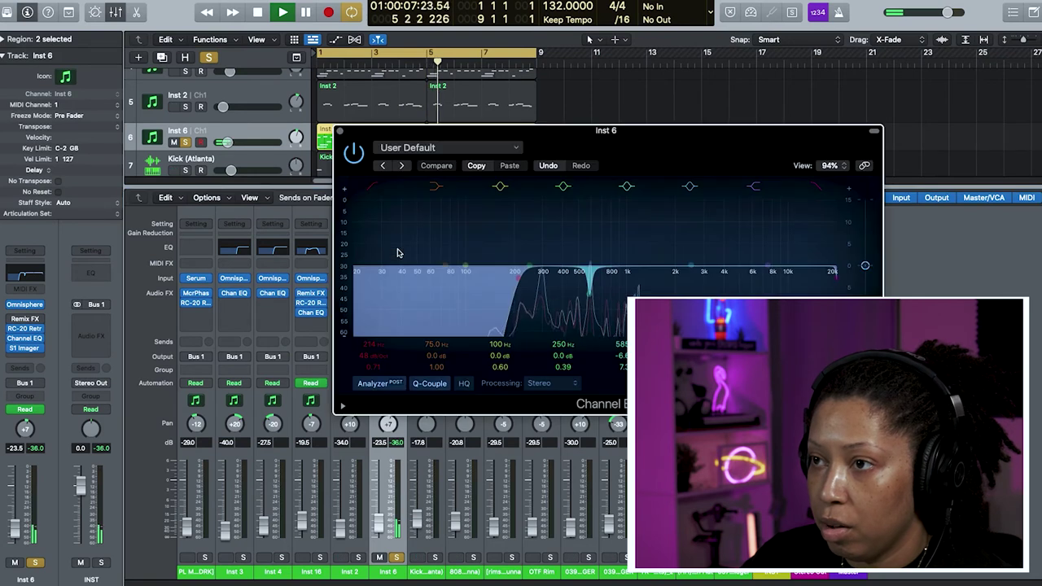
{"action": "mouse_move", "coordinate": [562, 356]}
{"action": "left_mouse_down"}
{"action": "mouse_move", "coordinate": [560, 335]}
{"action": "mouse_move", "coordinate": [562, 347]}
{"action": "left_mouse_up"}
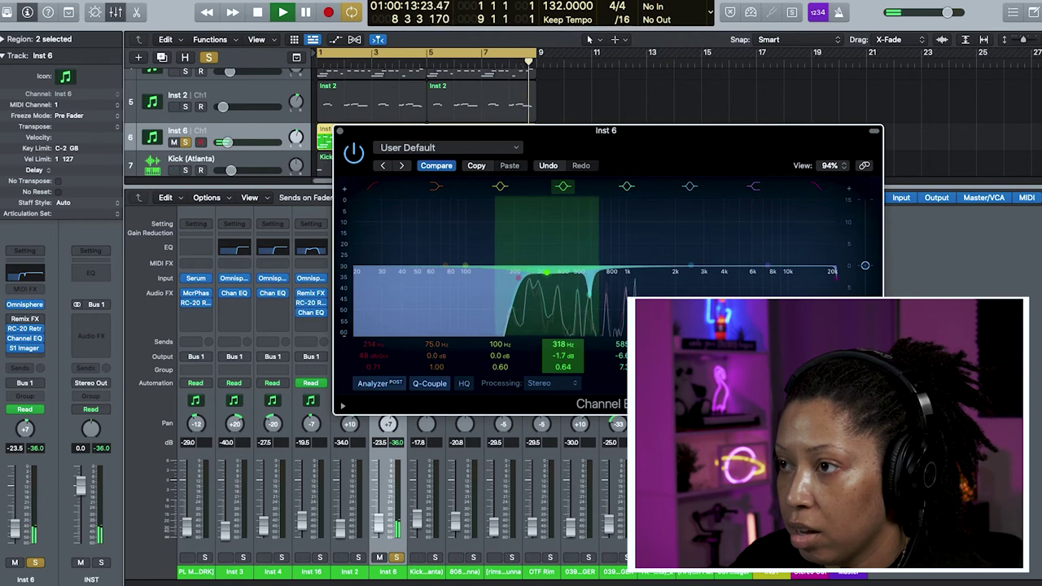
{"action": "left_click_drag", "start_coordinate": [562, 356], "coordinate": [562, 348]}
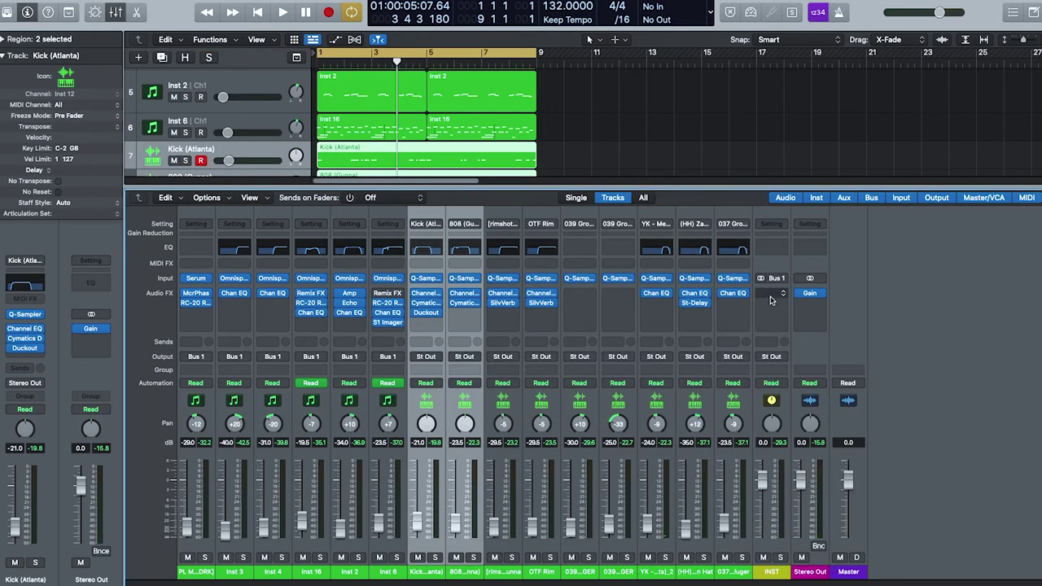
Step: Insert the Xfer Records OTT compressor on the INST bus channel
{"action": "left_click", "coordinate": [771, 295]}
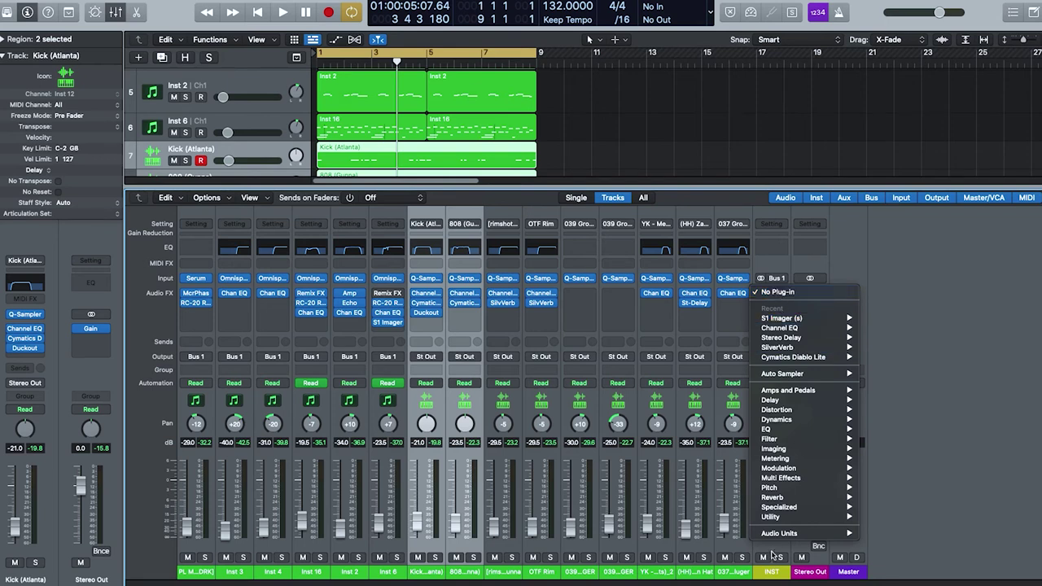
{"action": "mouse_move", "coordinate": [777, 533]}
{"action": "mouse_move", "coordinate": [890, 579]}
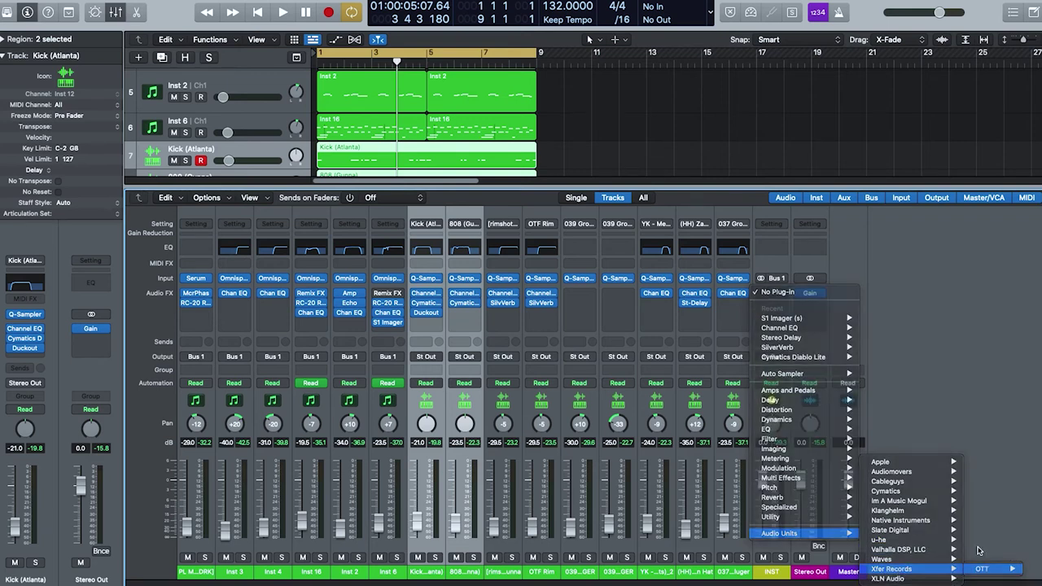
{"action": "left_click", "coordinate": [983, 570]}
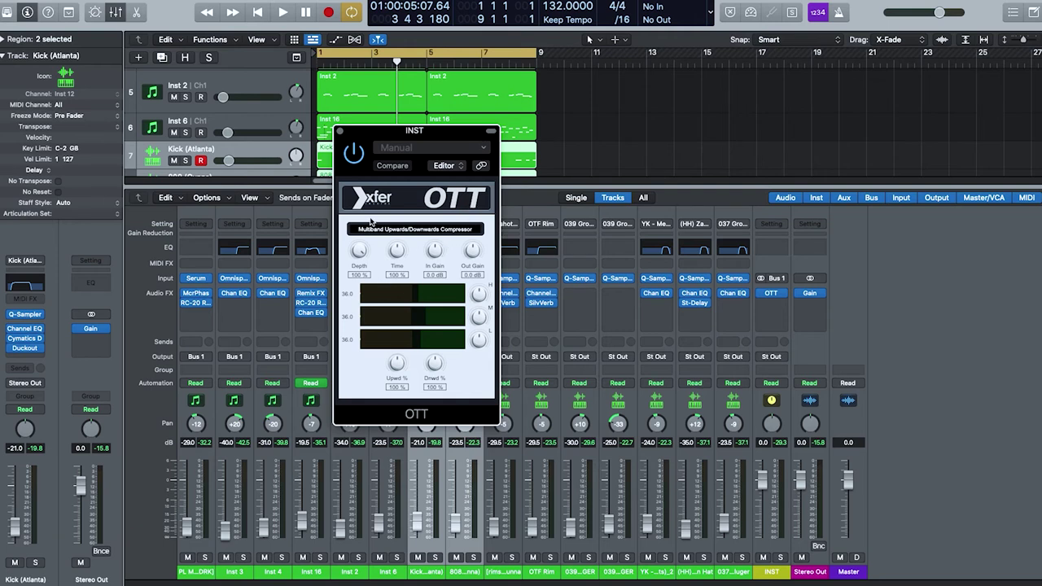
Step: Reduce OTT's Depth on the INST bus to 13% while auditioning the loop and close its window
{"action": "key", "text": "space"}
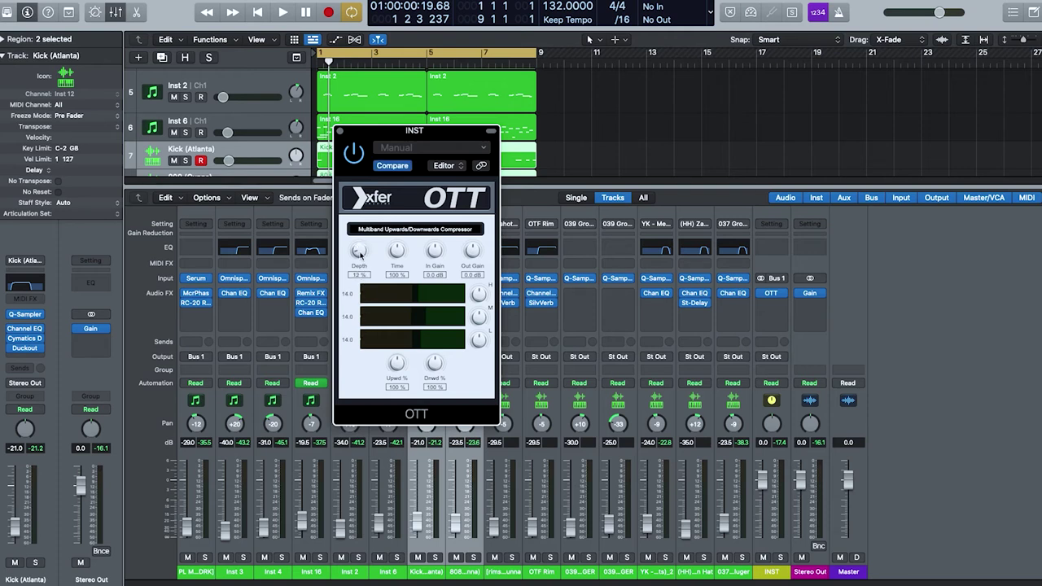
{"action": "key", "text": "space"}
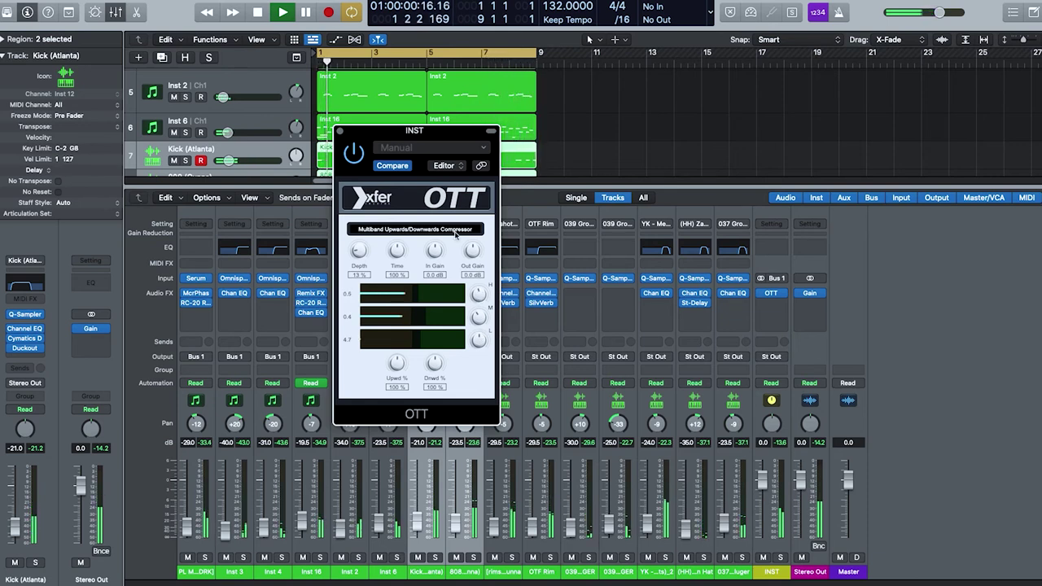
{"action": "left_click", "coordinate": [341, 131]}
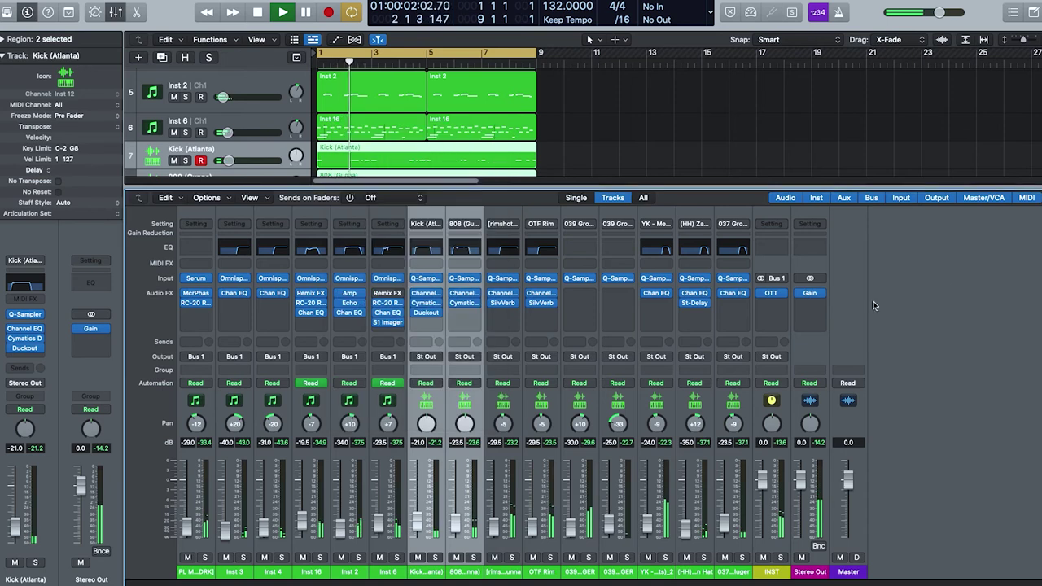
Step: Insert a stereo S1 Imager after OTT on the INST bus, set its width to 1.14, and audition the loop
{"action": "left_click", "coordinate": [771, 305]}
{"action": "mouse_move", "coordinate": [782, 340]}
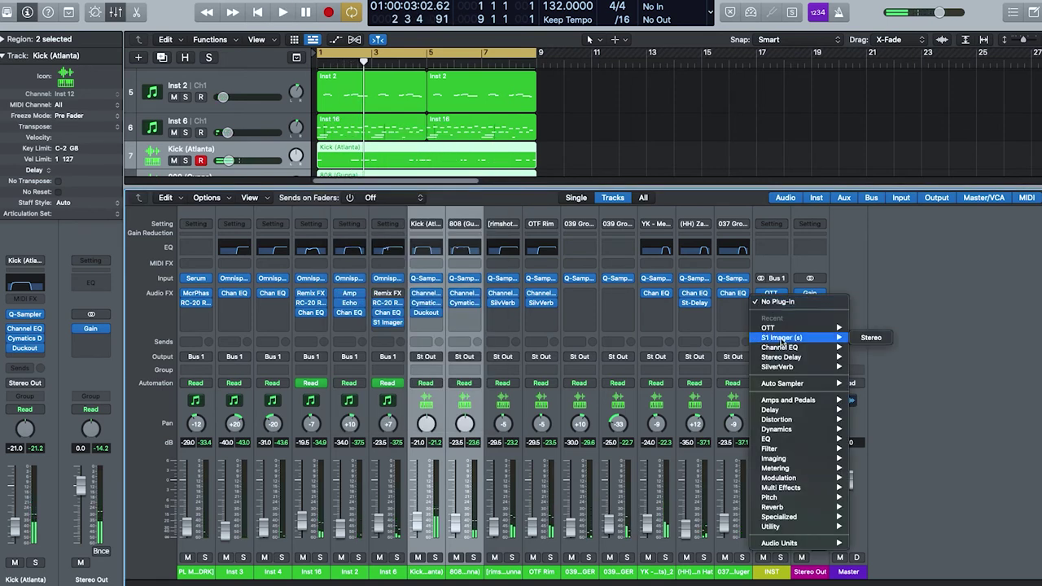
{"action": "left_click", "coordinate": [870, 338]}
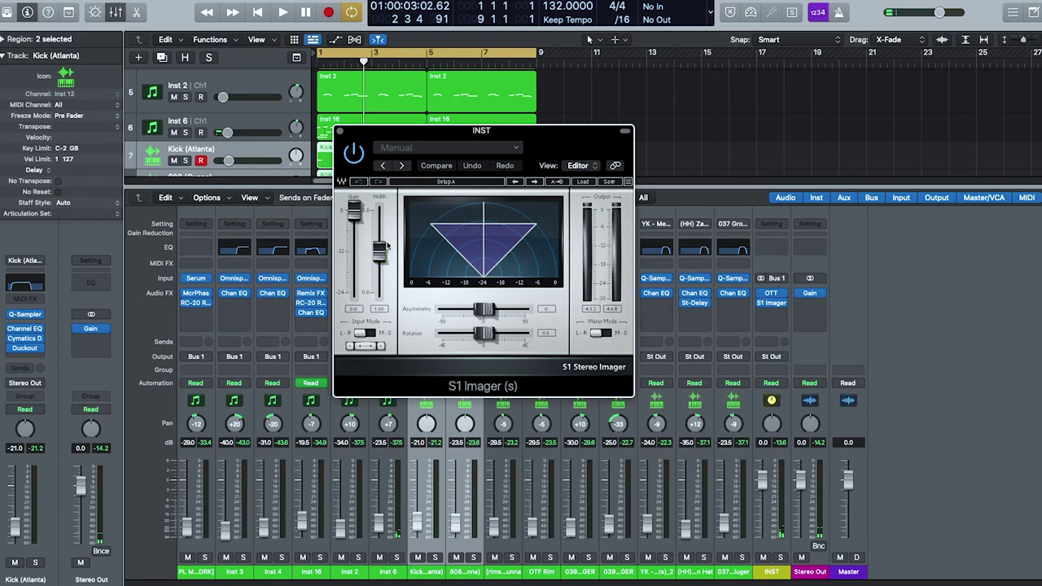
{"action": "left_click_drag", "start_coordinate": [379, 253], "coordinate": [380, 250]}
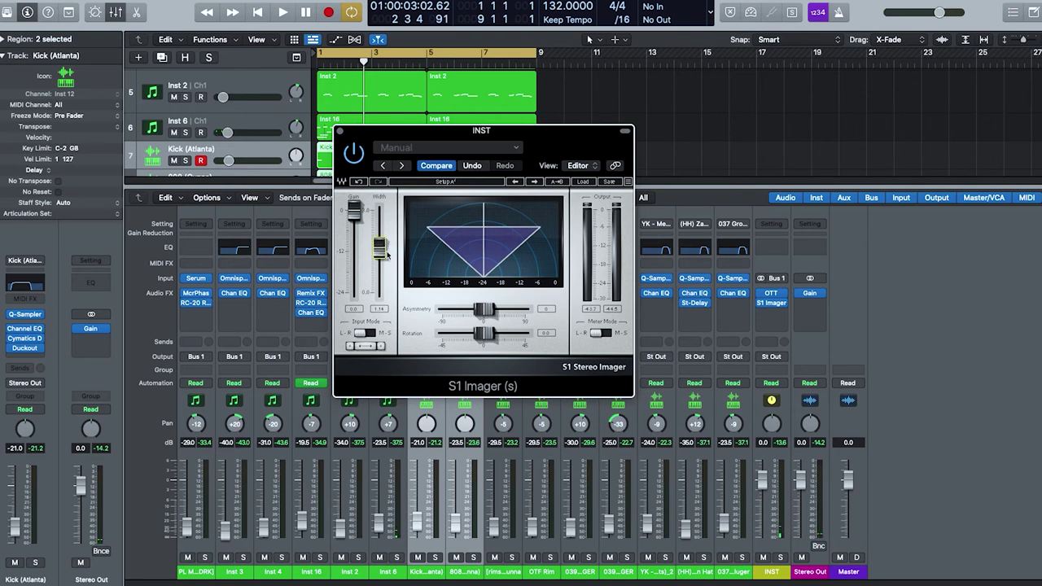
{"action": "key", "text": "space"}
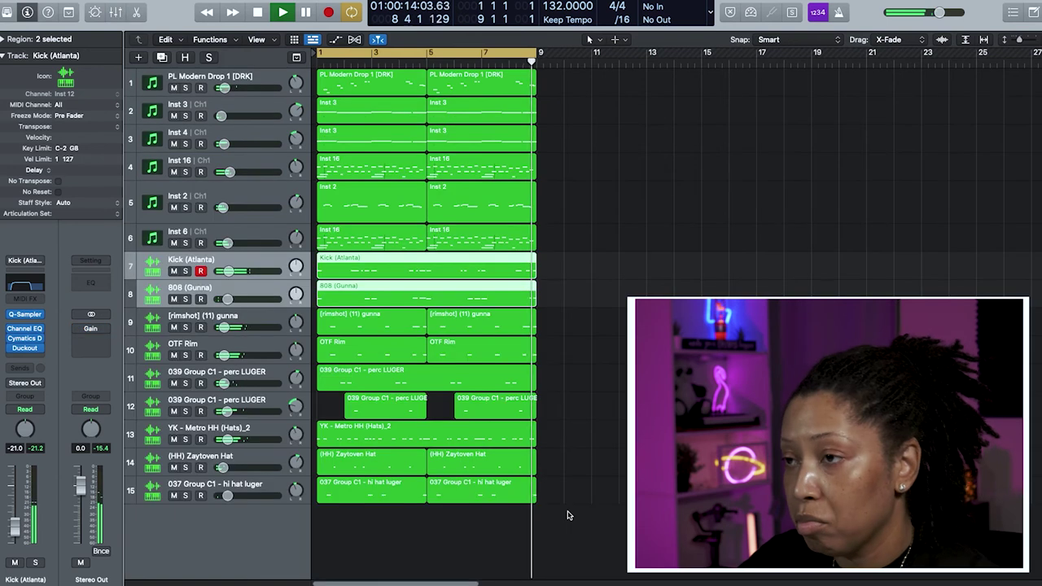
{"action": "key", "text": "space"}
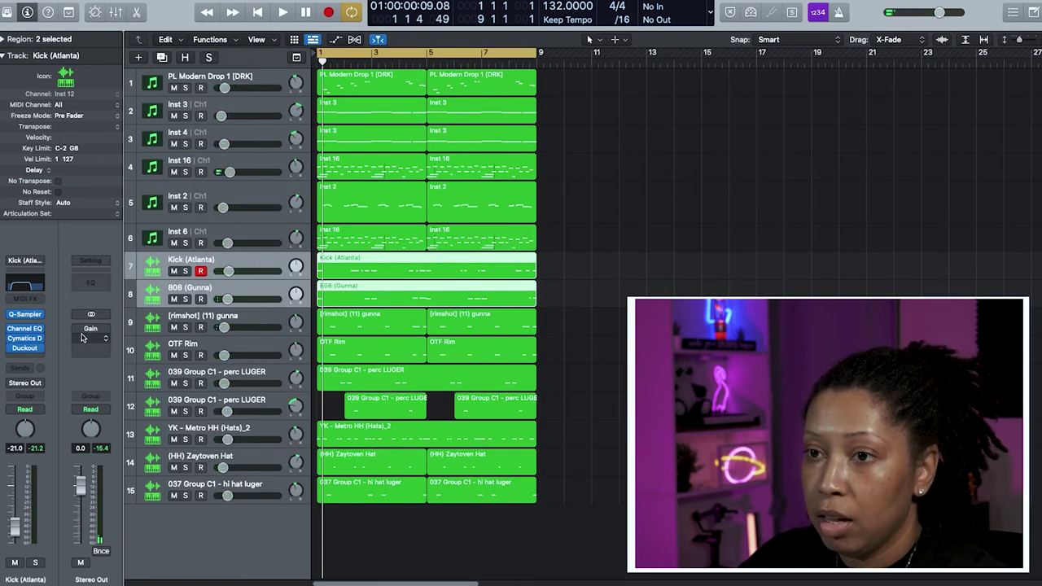
Step: Switch the bypassed Gain plug-in on the Stereo Out channel back on
{"action": "left_click", "coordinate": [105, 328]}
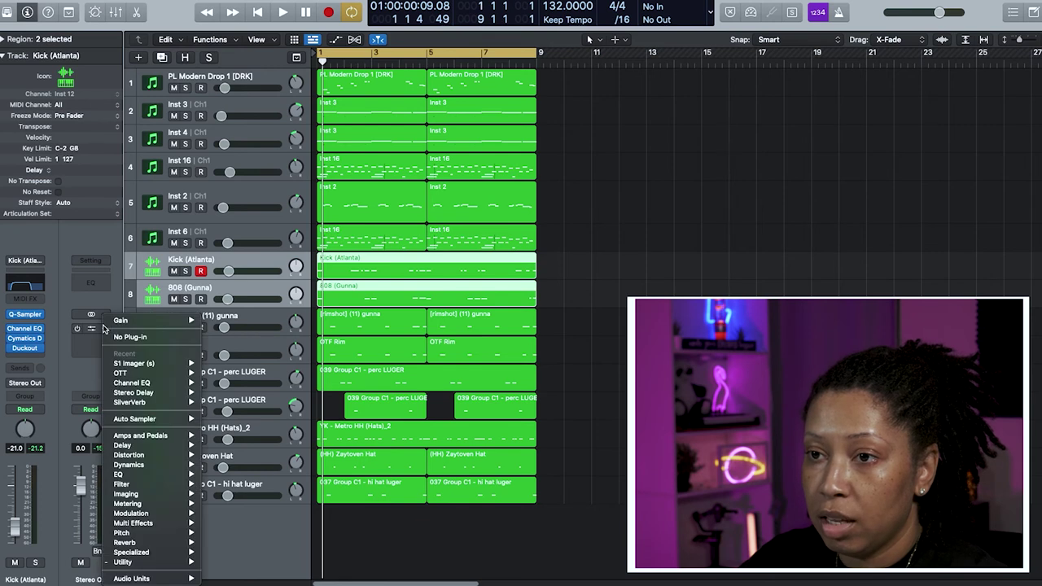
{"action": "left_click", "coordinate": [76, 327]}
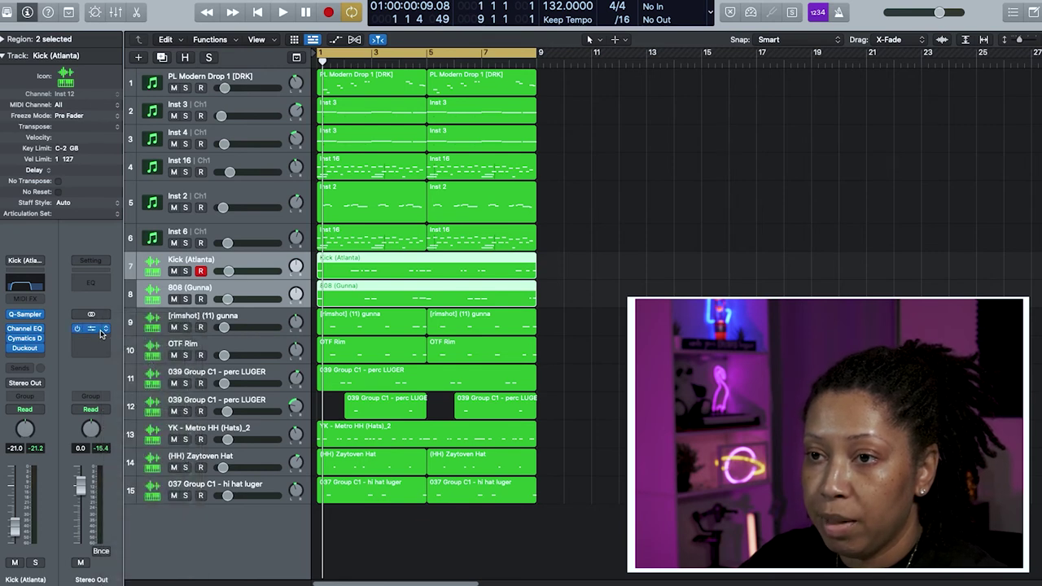
{"action": "left_click", "coordinate": [105, 339]}
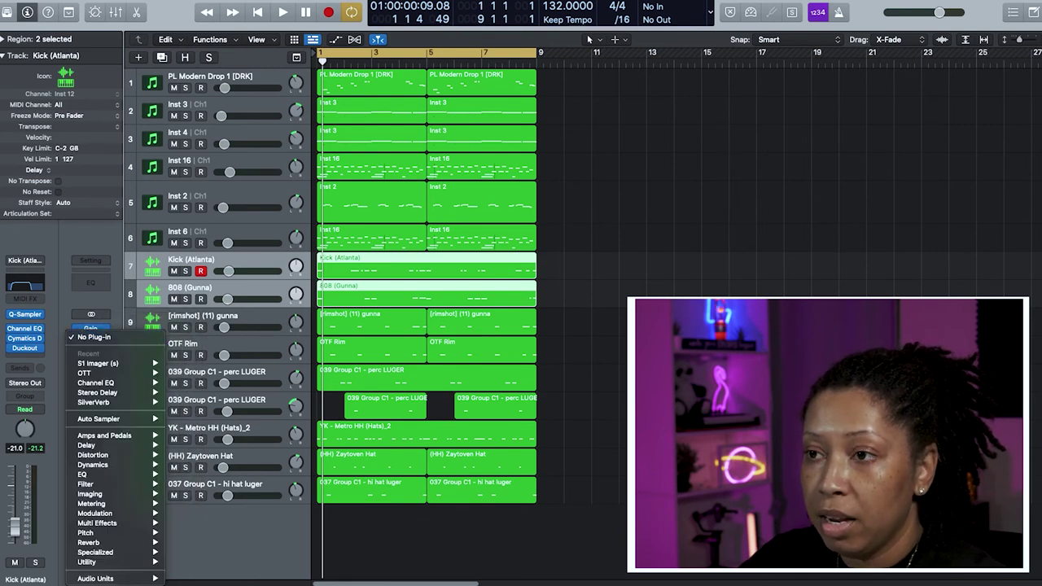
{"action": "left_click", "coordinate": [561, 340]}
Step: Lower the threshold of the INST bus Compressor to about -40 dB during playback
{"action": "key", "text": "F3"}
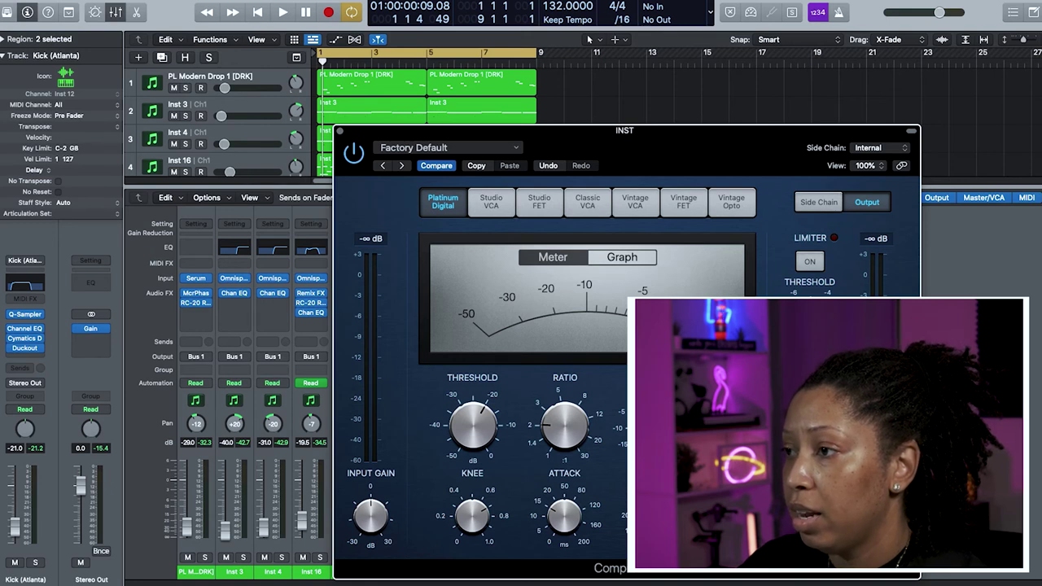
{"action": "key", "text": "space"}
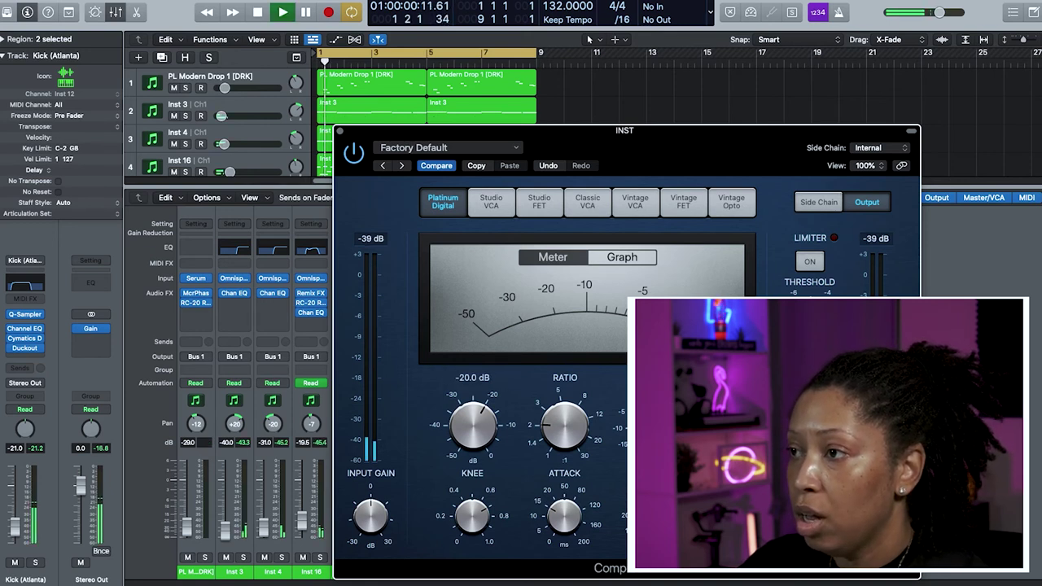
{"action": "left_click_drag", "start_coordinate": [485, 454], "coordinate": [485, 417]}
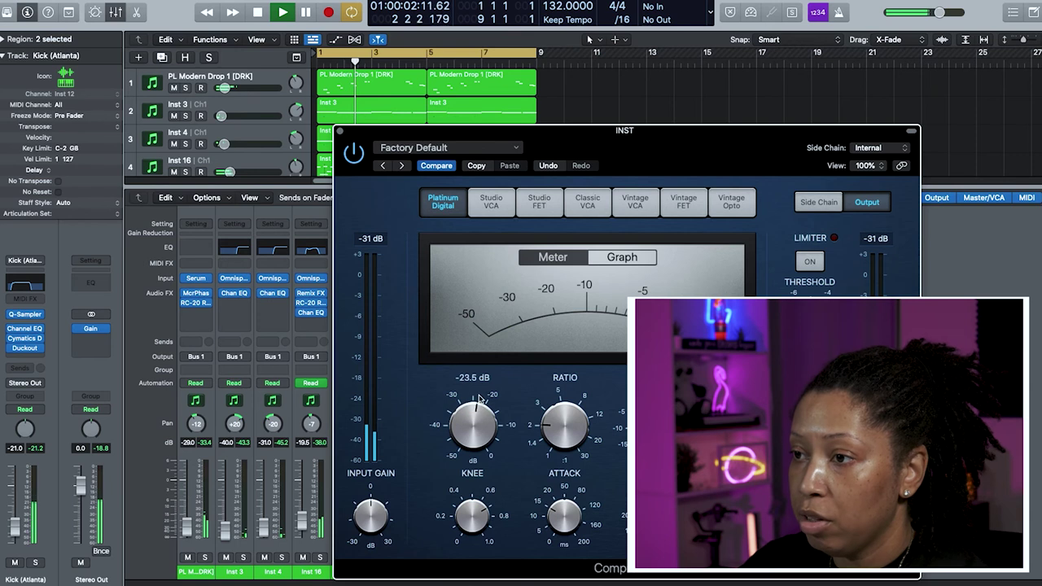
{"action": "key", "text": "space"}
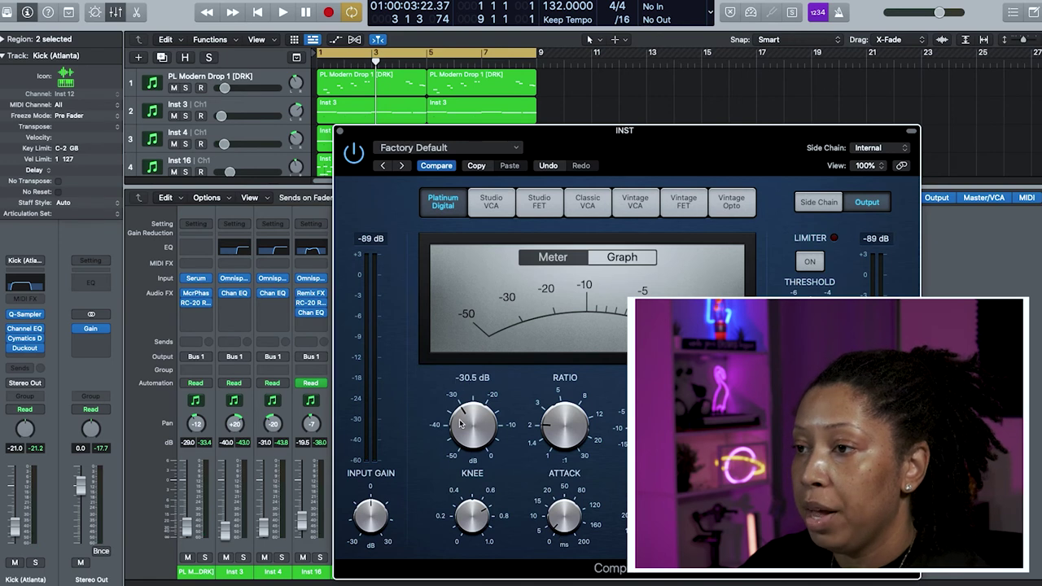
{"action": "key", "text": "space"}
{"action": "left_click_drag", "start_coordinate": [461, 423], "coordinate": [466, 460]}
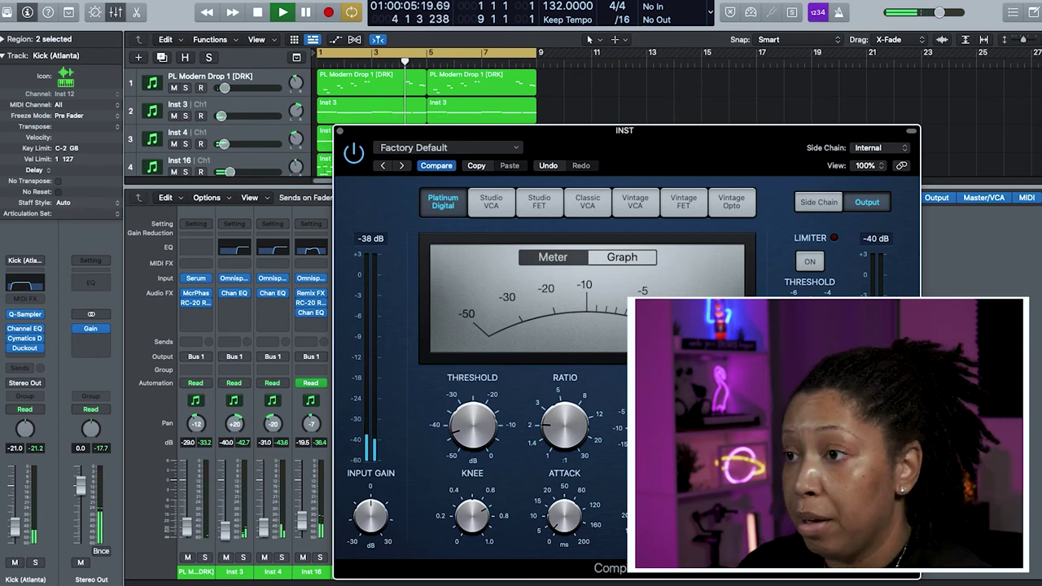
{"action": "left_click_drag", "start_coordinate": [476, 452], "coordinate": [444, 504]}
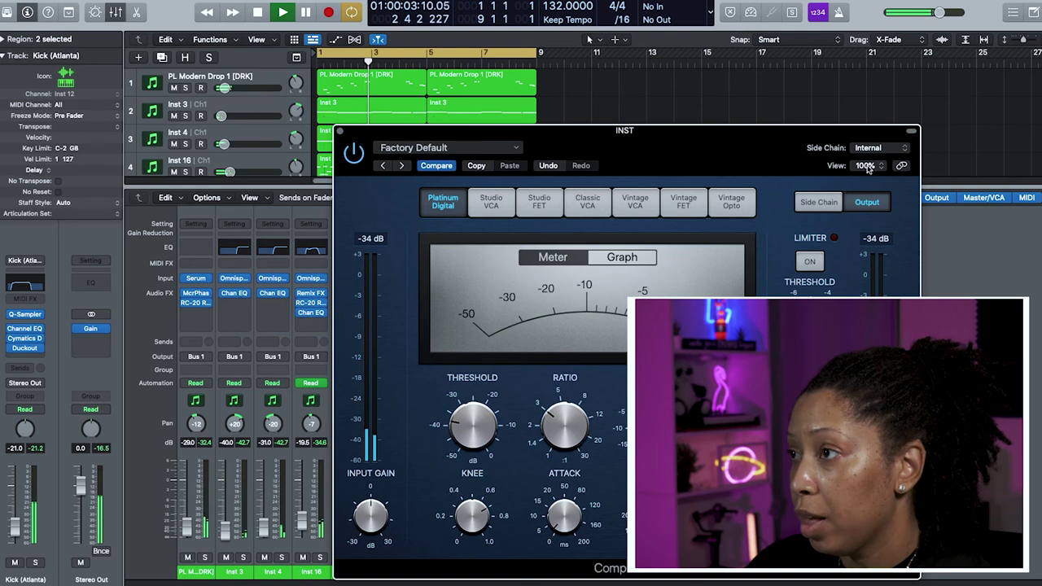
Step: Close the INST bus Compressor, switch on the Stereo Out channel's Gain plug-in, and select the 808 (Gunna) track
{"action": "left_click", "coordinate": [340, 132]}
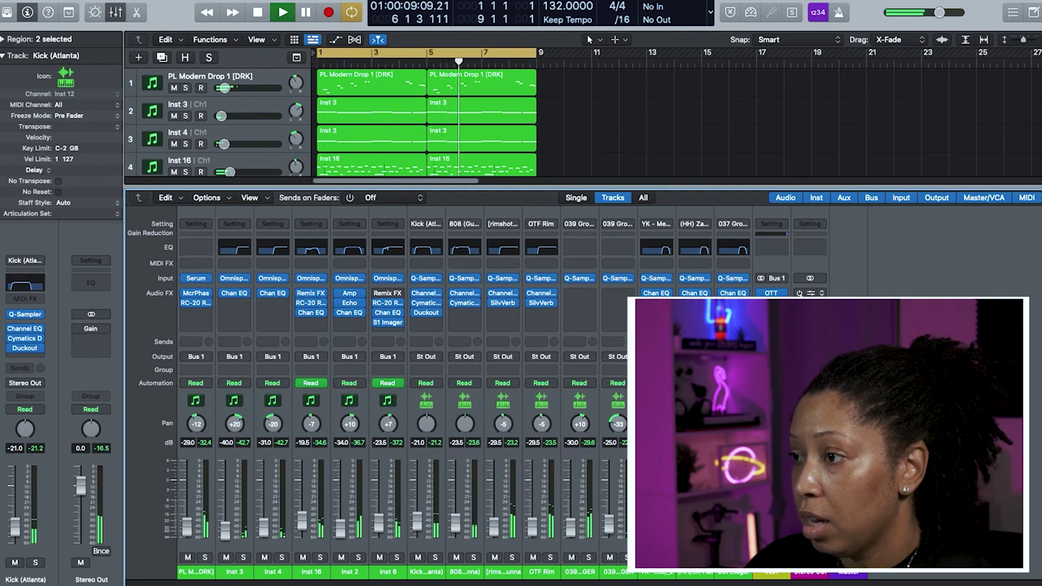
{"action": "left_click", "coordinate": [800, 294]}
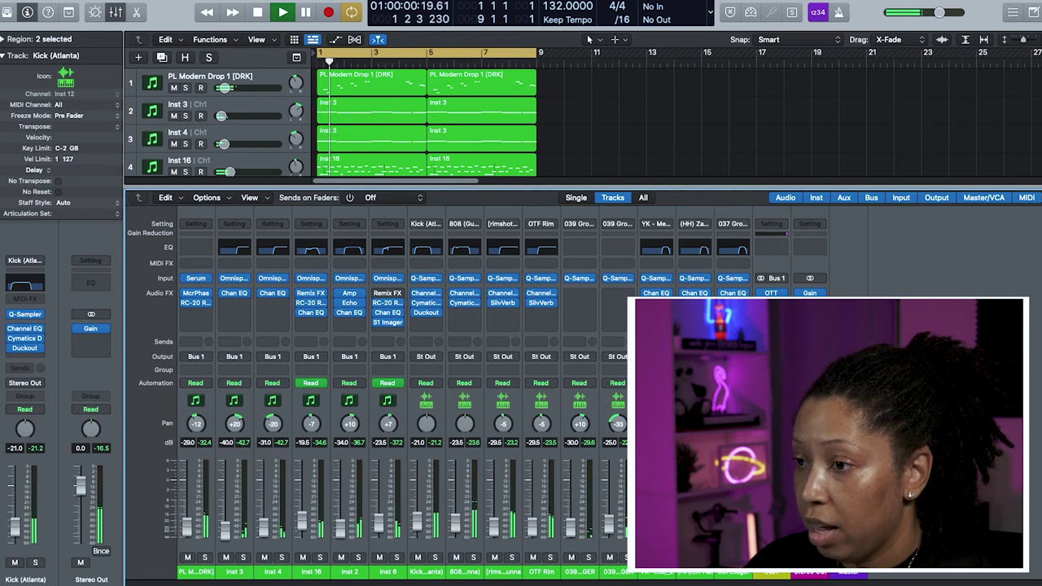
{"action": "key", "text": "Down"}
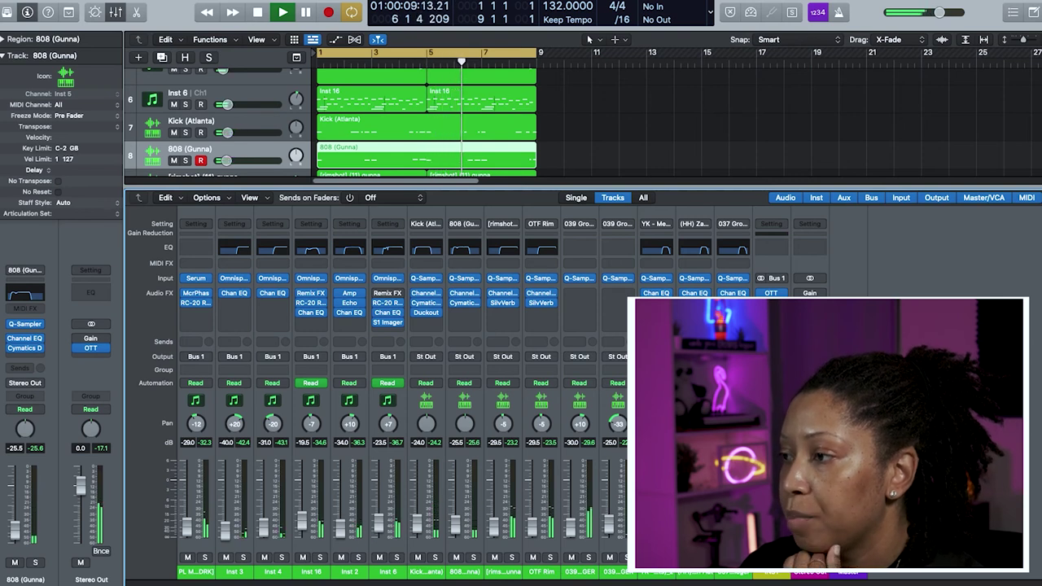
Step: Insert Phat FX after OTT on the Stereo Out channel, load its She Clip2.0 preset, and close the plug-in window
{"action": "left_click", "coordinate": [499, 244]}
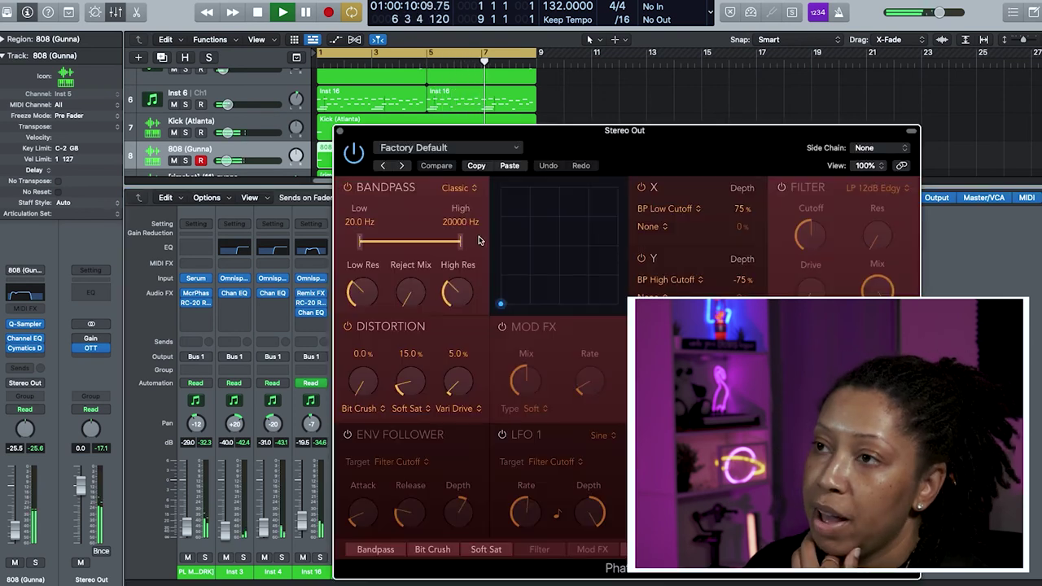
{"action": "left_click", "coordinate": [452, 153]}
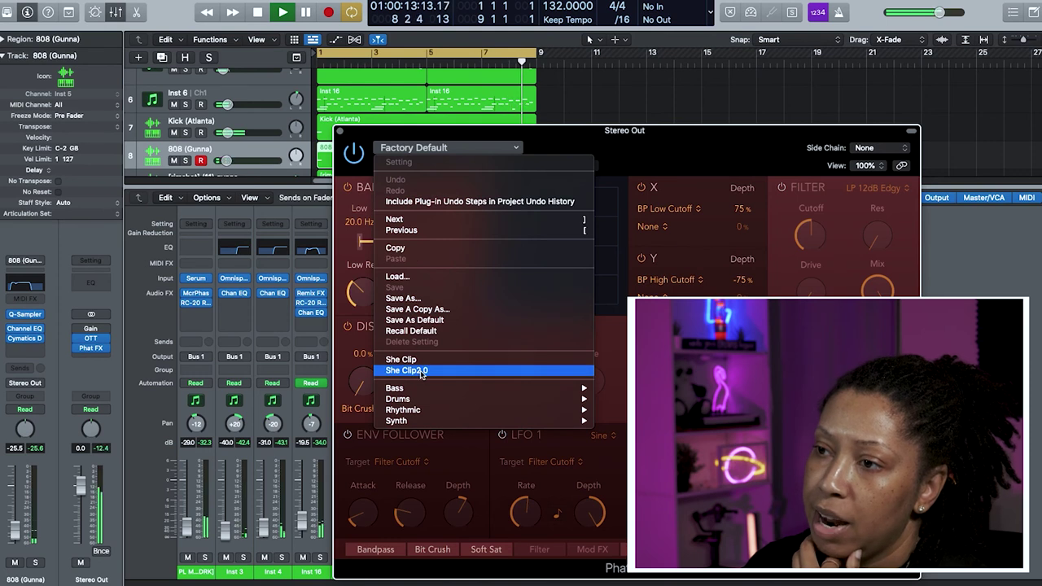
{"action": "left_click", "coordinate": [422, 374]}
{"action": "left_click_drag", "start_coordinate": [727, 144], "coordinate": [706, 123]}
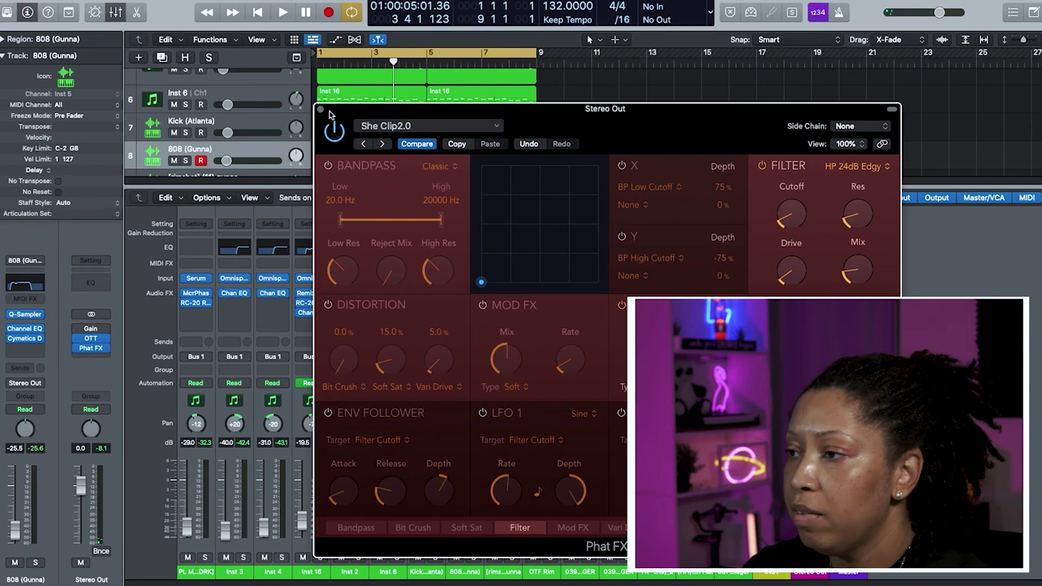
{"action": "left_click_drag", "start_coordinate": [415, 117], "coordinate": [406, 90]}
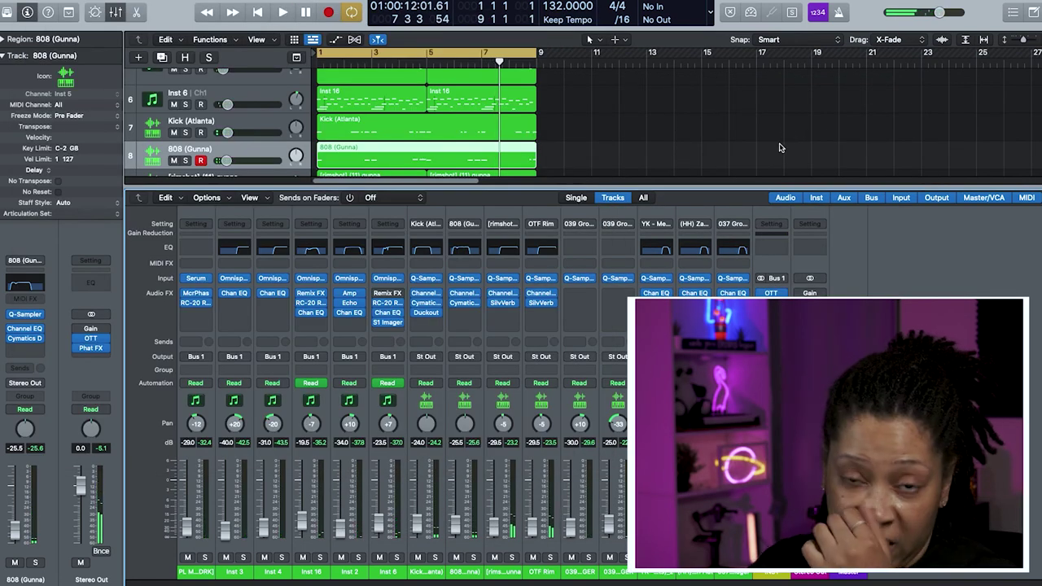
Step: Hide the mixer to show the full arrangement and select all regions
{"action": "key", "text": "F3"}
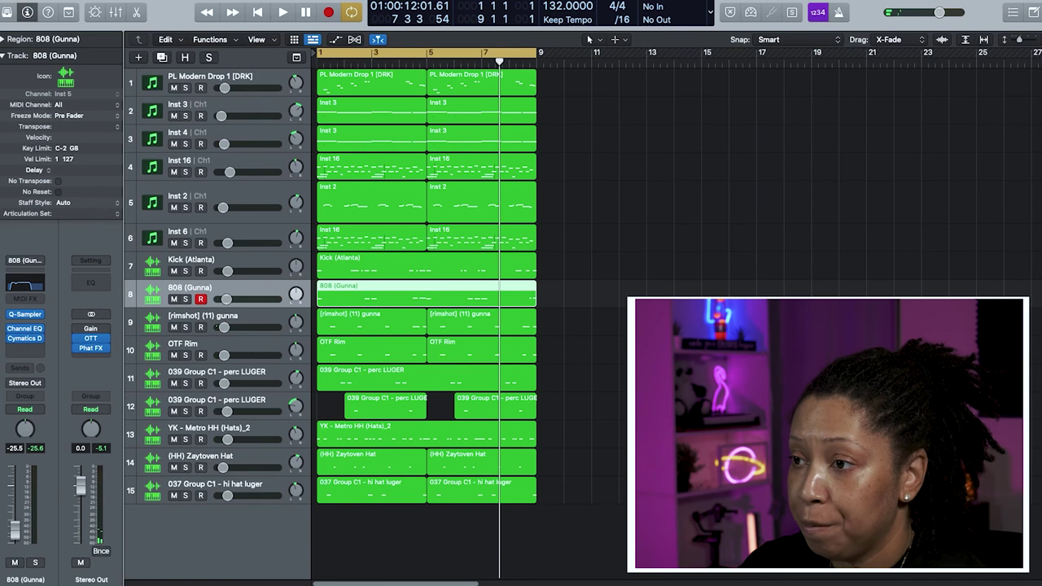
{"action": "key", "text": "ctrl+a"}
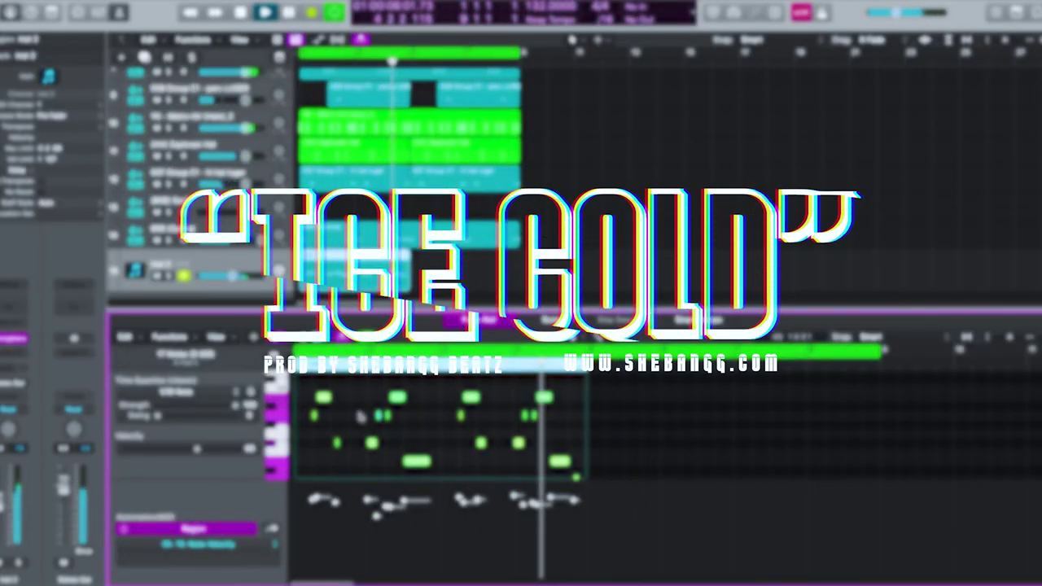
Step: Insert Amp Designer on the selected melody track and audition several of its presets during playback
{"action": "key", "text": "space"}
{"action": "left_click", "coordinate": [12, 348]}
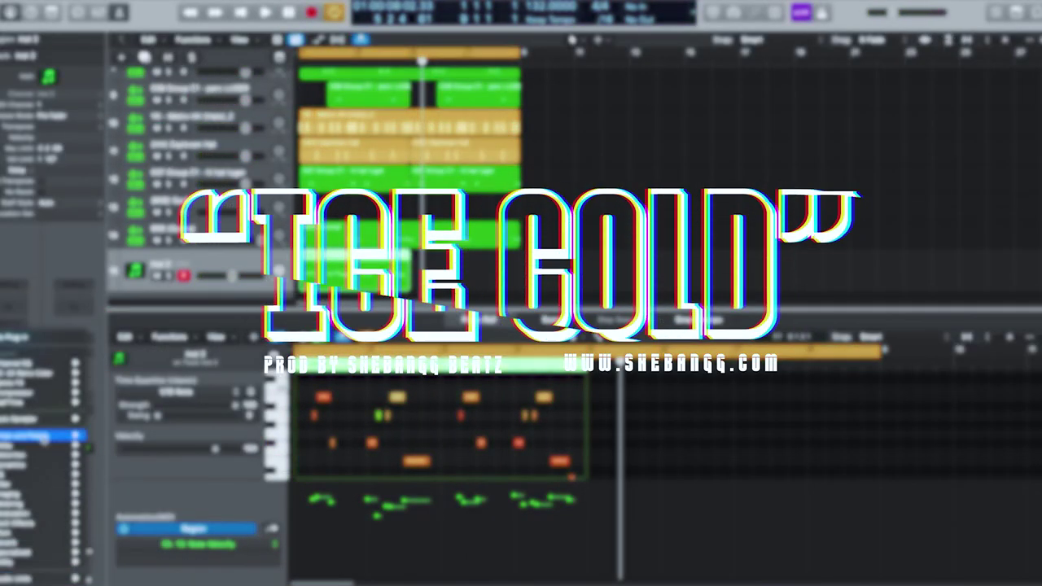
{"action": "left_click", "coordinate": [122, 435]}
{"action": "key", "text": "space"}
{"action": "left_click", "coordinate": [430, 148]}
{"action": "left_click", "coordinate": [384, 166]}
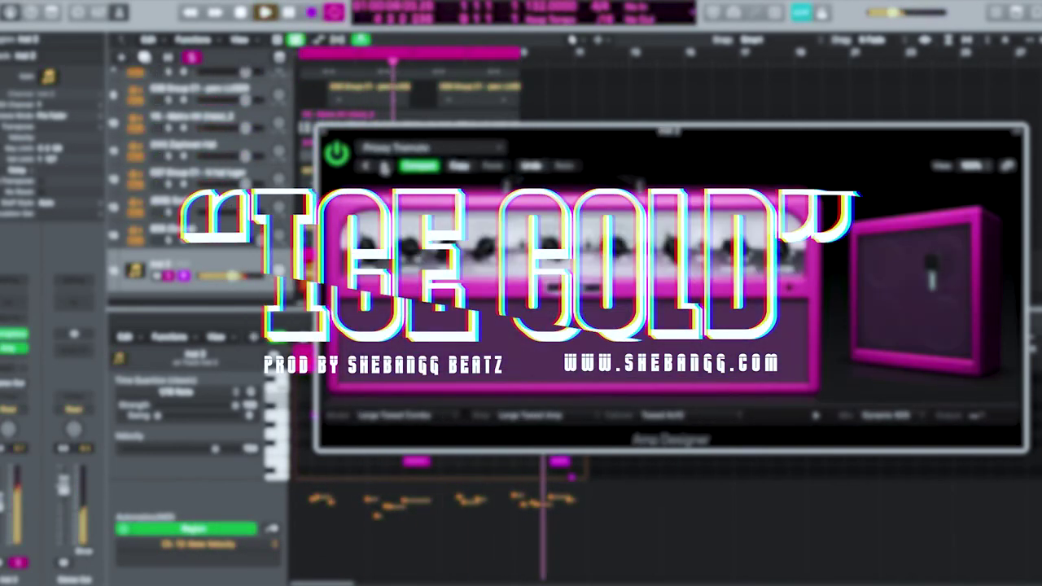
{"action": "left_click", "coordinate": [384, 166]}
{"action": "left_click", "coordinate": [384, 166]}
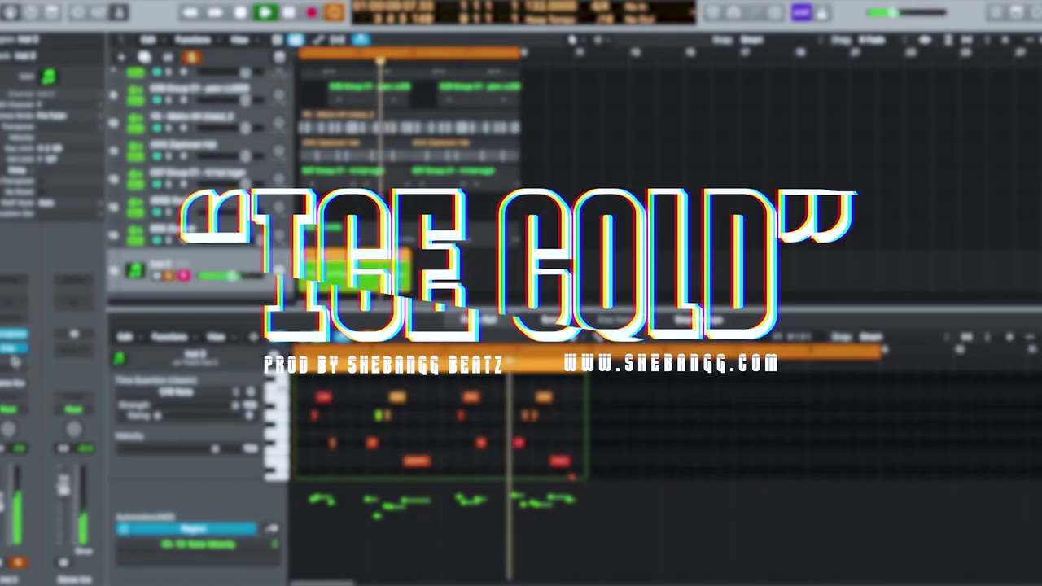
Step: Unsolo the melody track to audition it with the full beat, and repeat its four-bar region once directly after the original
{"action": "key", "text": "s"}
{"action": "key", "text": "space"}
{"action": "key", "text": "space"}
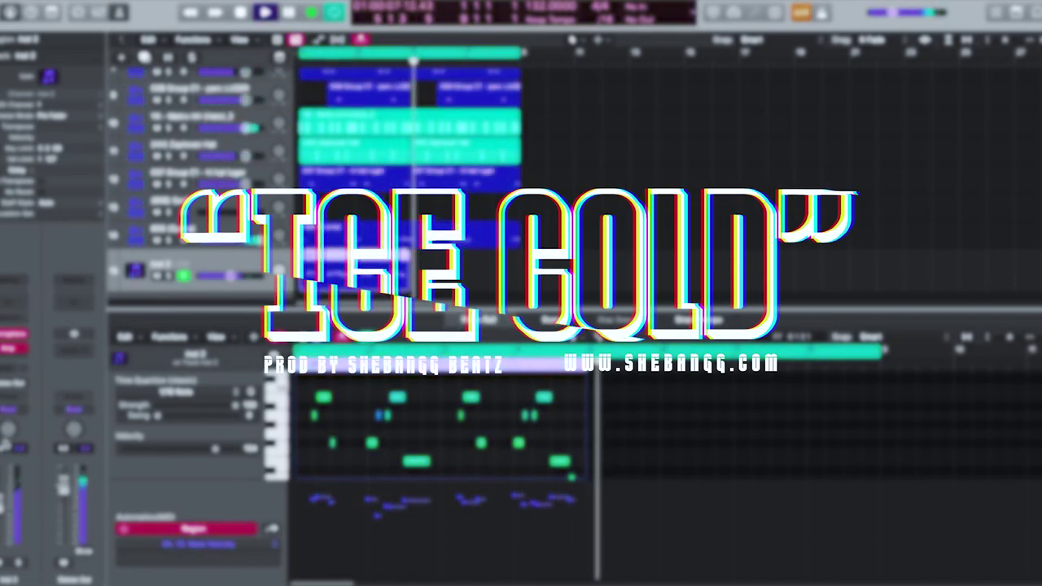
{"action": "key", "text": "space"}
{"action": "left_click", "coordinate": [354, 276]}
{"action": "key", "text": "super+r"}
{"action": "key", "text": "space"}
{"action": "left_click", "coordinate": [13, 335]}
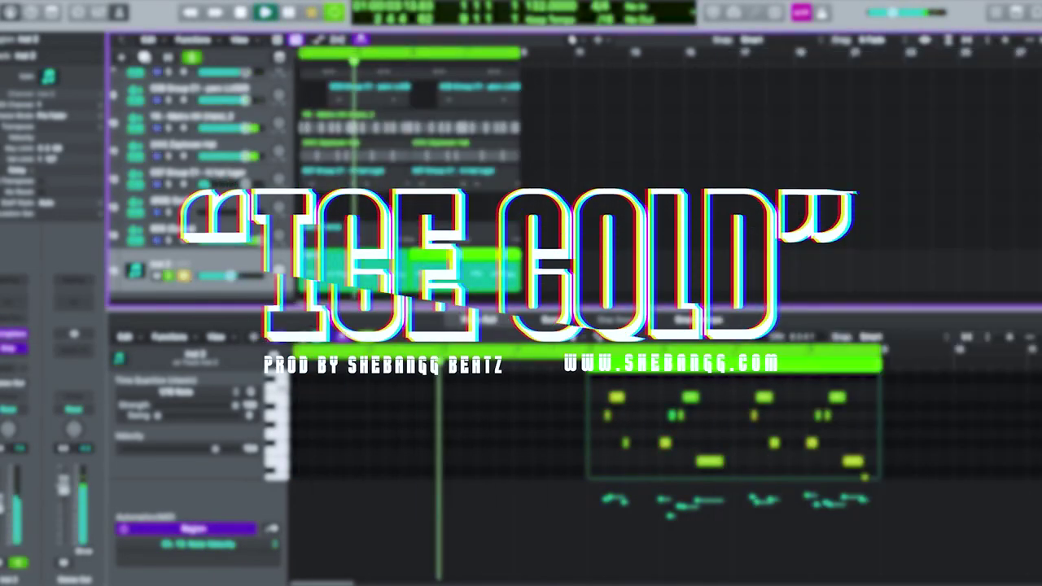